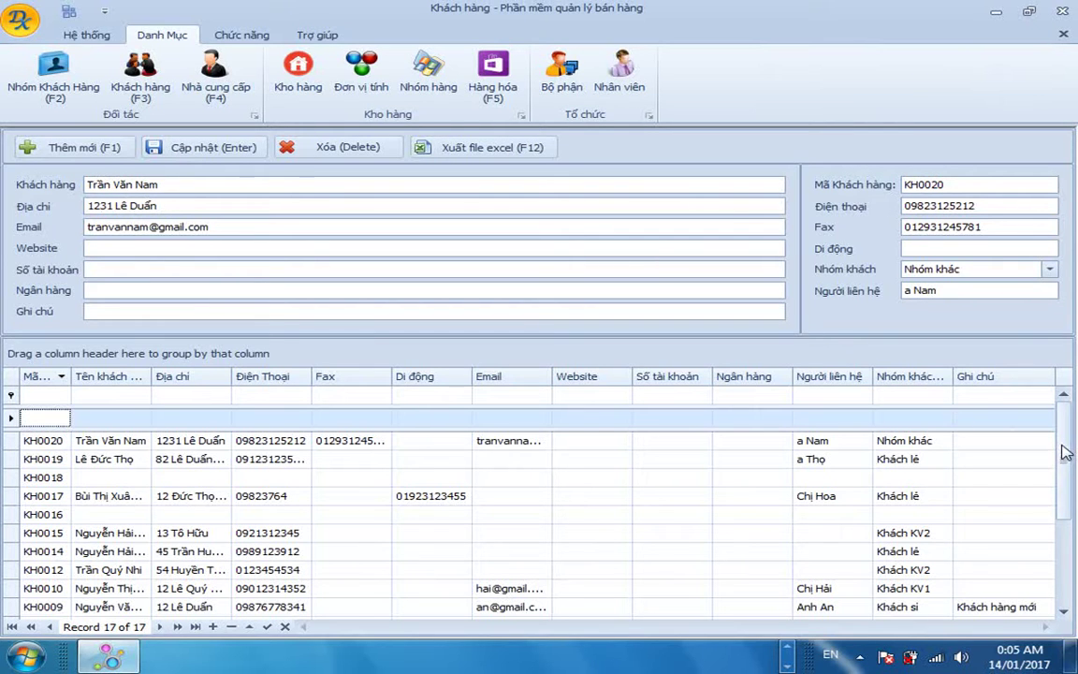
Best-fit the Tên khách hàng, Địa chỉ and Điện Thoại columns to their full contents.
left_click_drag(1062, 451, 1068, 437)
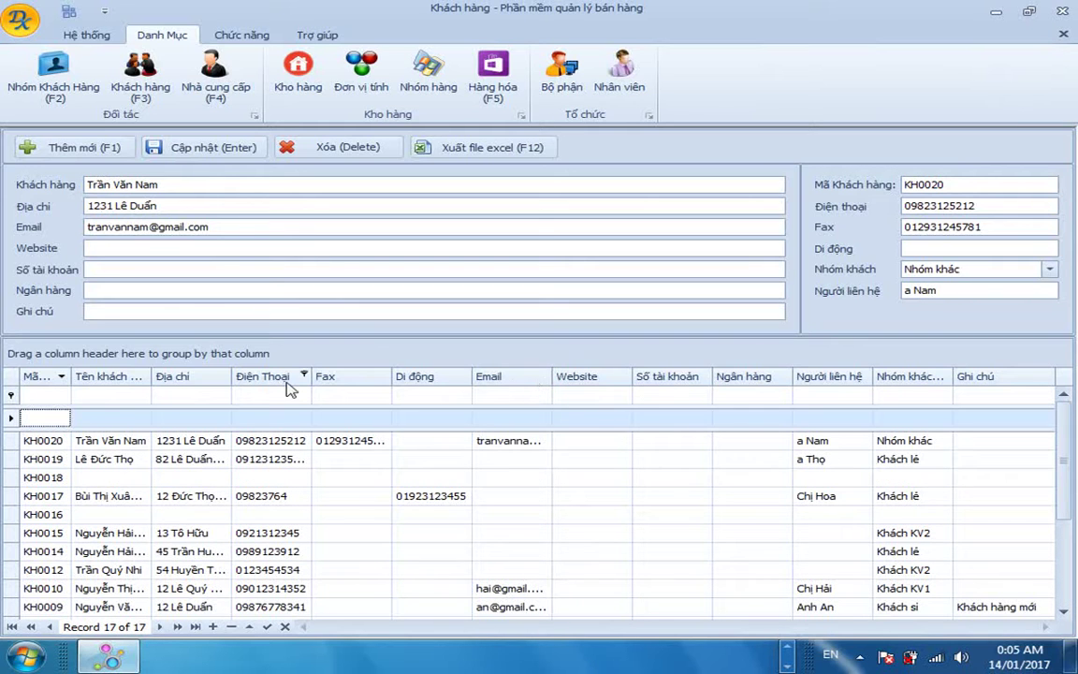
double_click(151, 376)
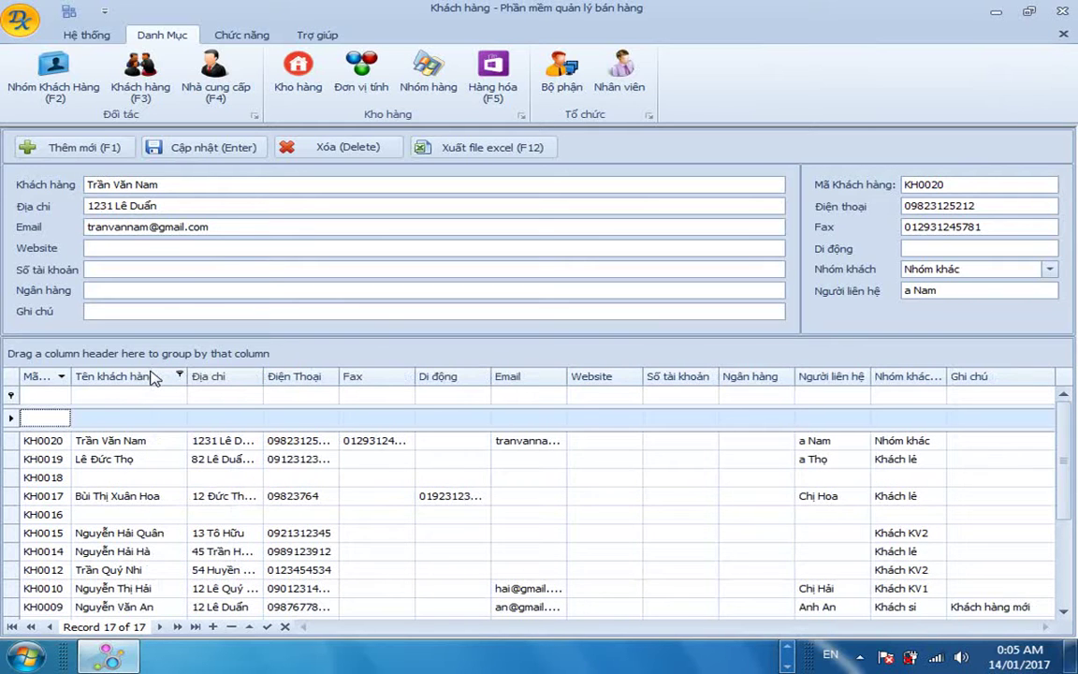
double_click(264, 375)
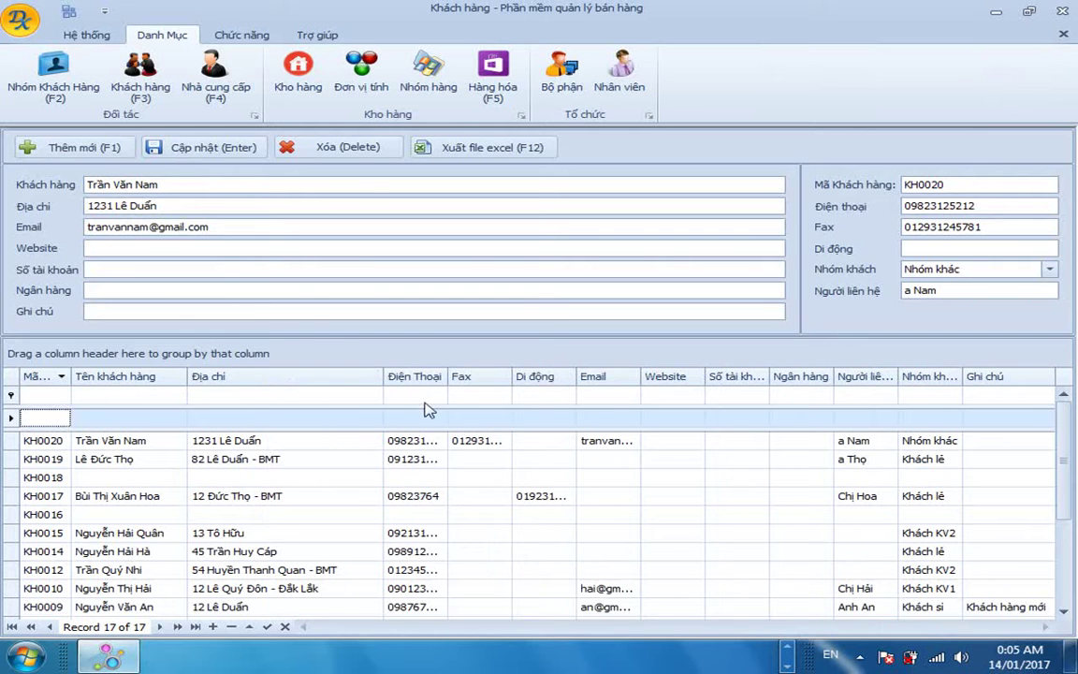
double_click(449, 378)
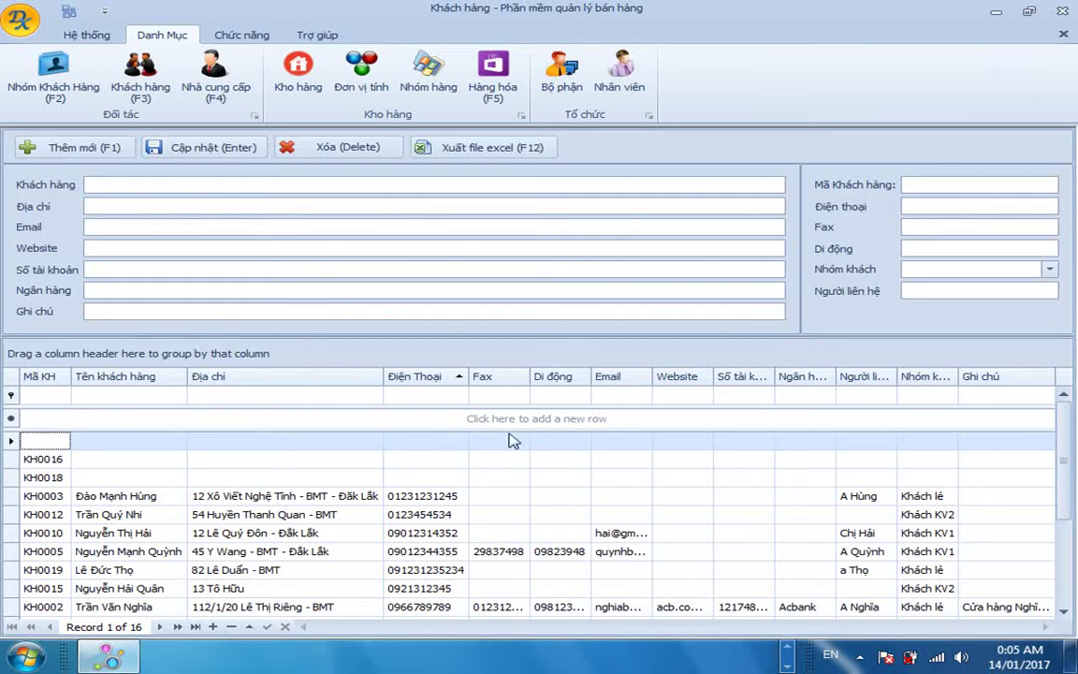
Narrow the Địa chỉ column and select customer rows from KH0005 to KH0010.
left_click_drag(383, 375, 335, 376)
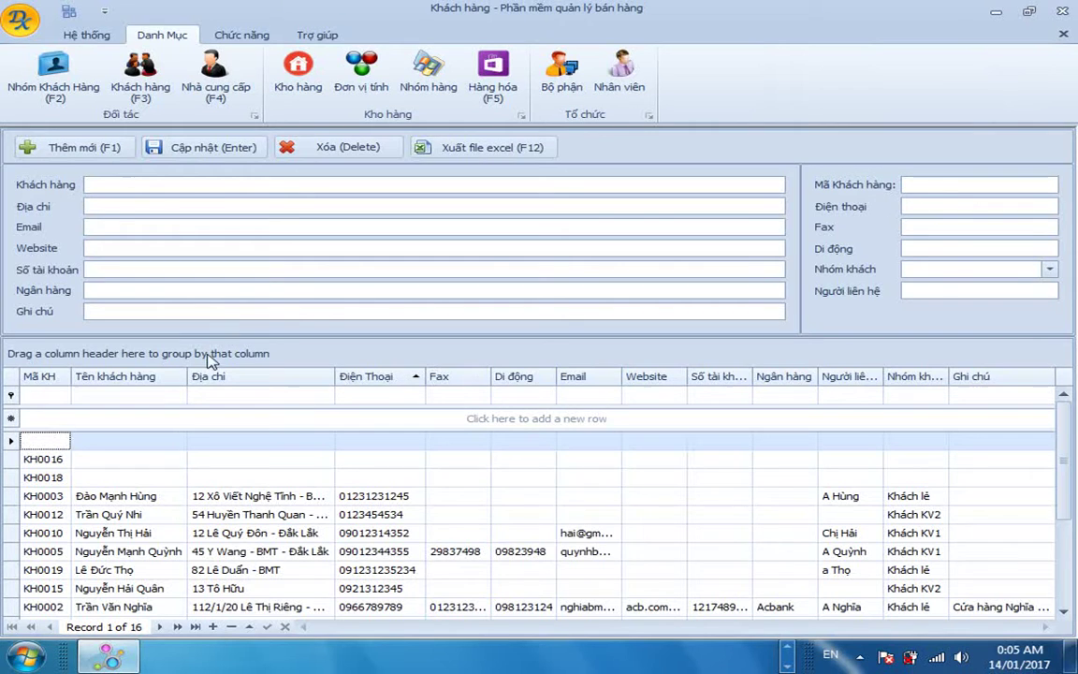
left_click(113, 551)
left_click(105, 514)
left_click(42, 459)
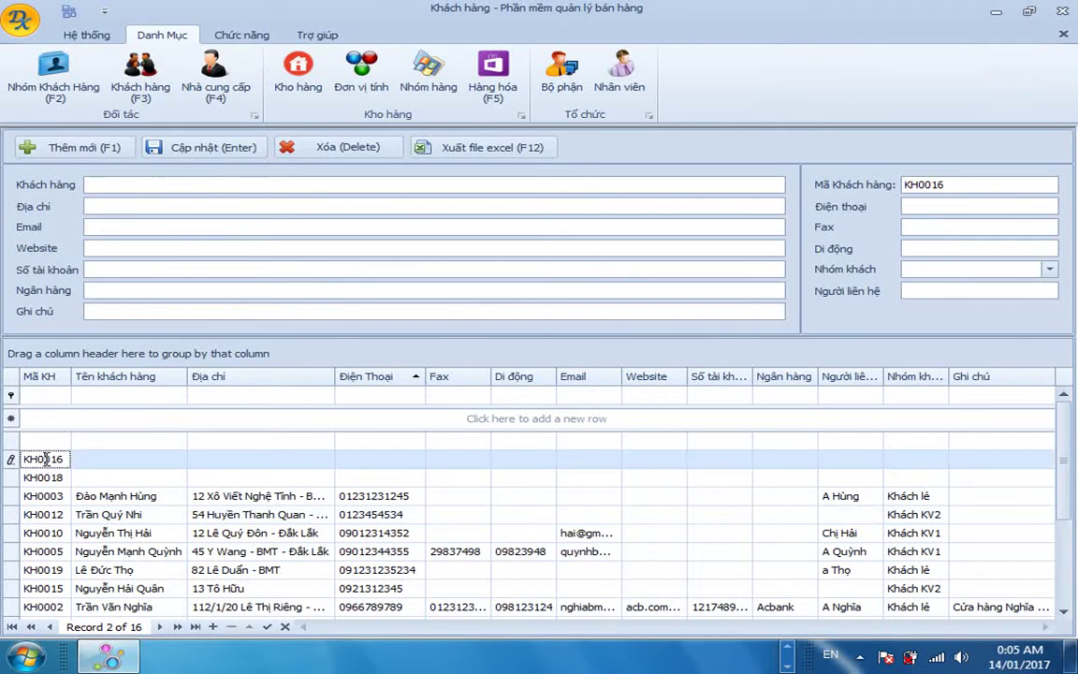
left_click(253, 533)
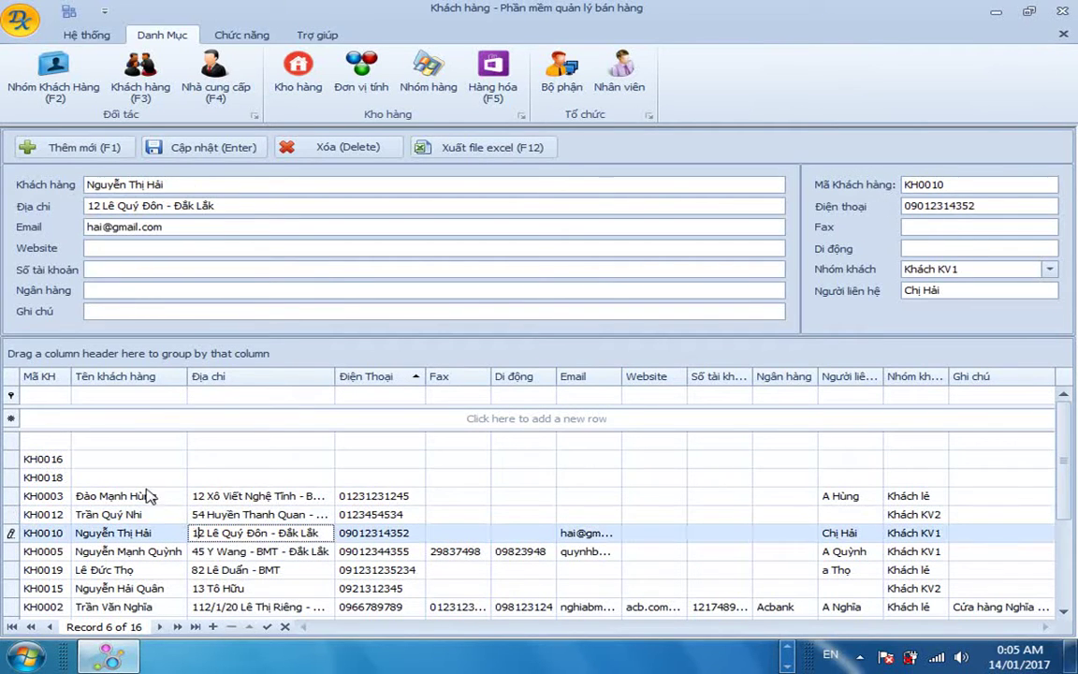
Start a new customer with Thêm mới and resolve the duplicate MAKH error with No, then Yes.
left_click(75, 151)
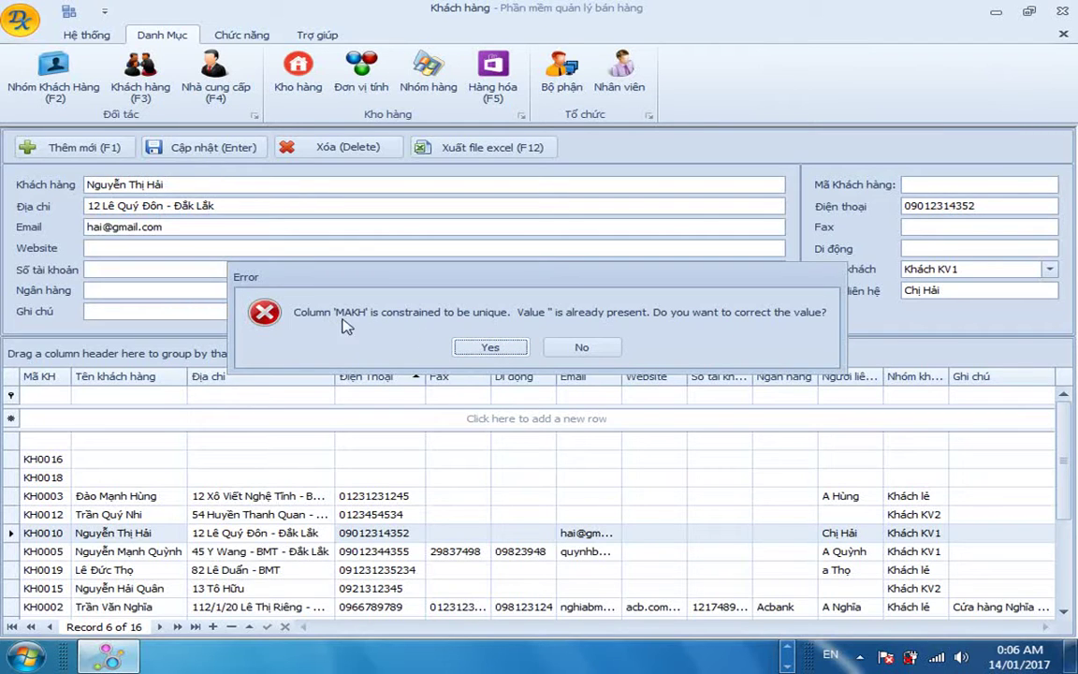
left_click(582, 349)
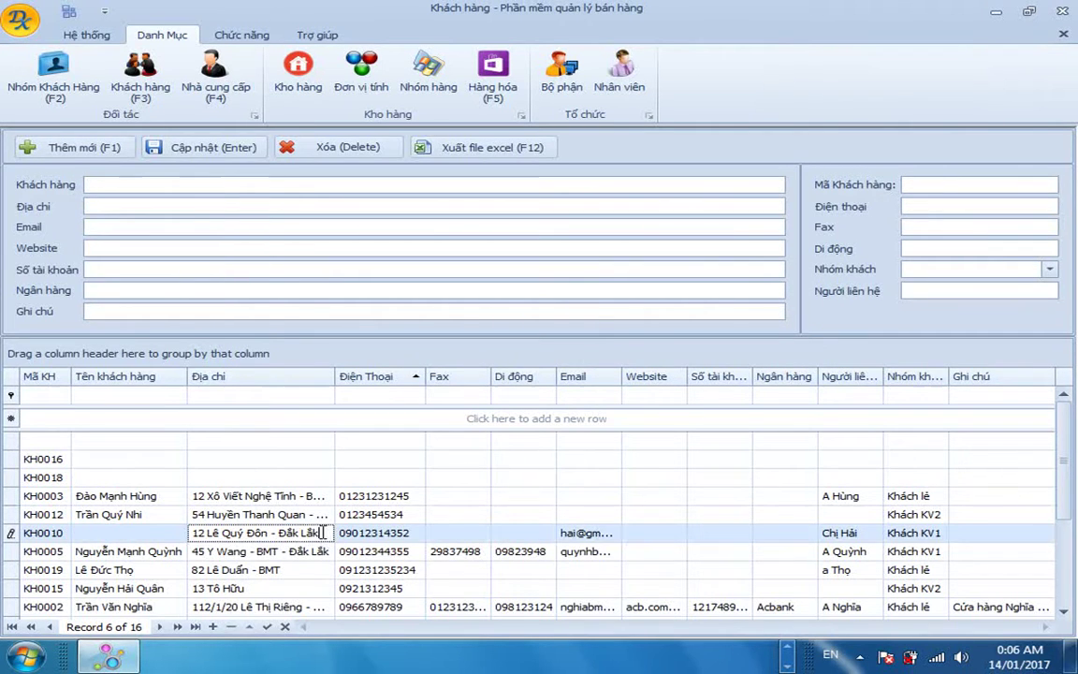
left_click(126, 482)
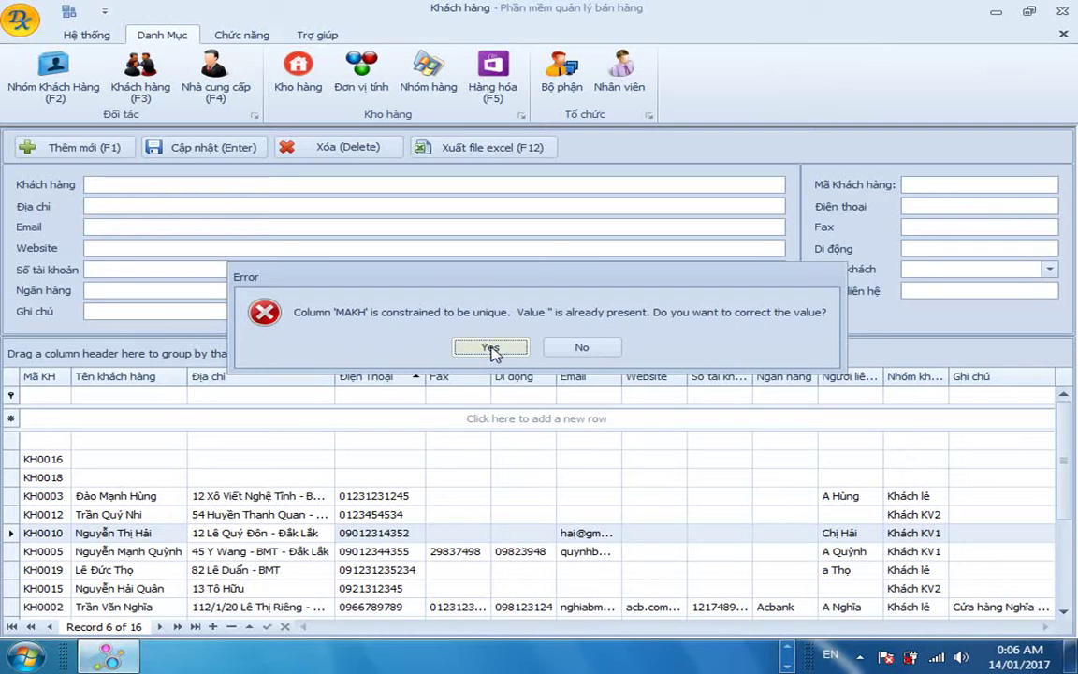
left_click(491, 348)
left_click(157, 494)
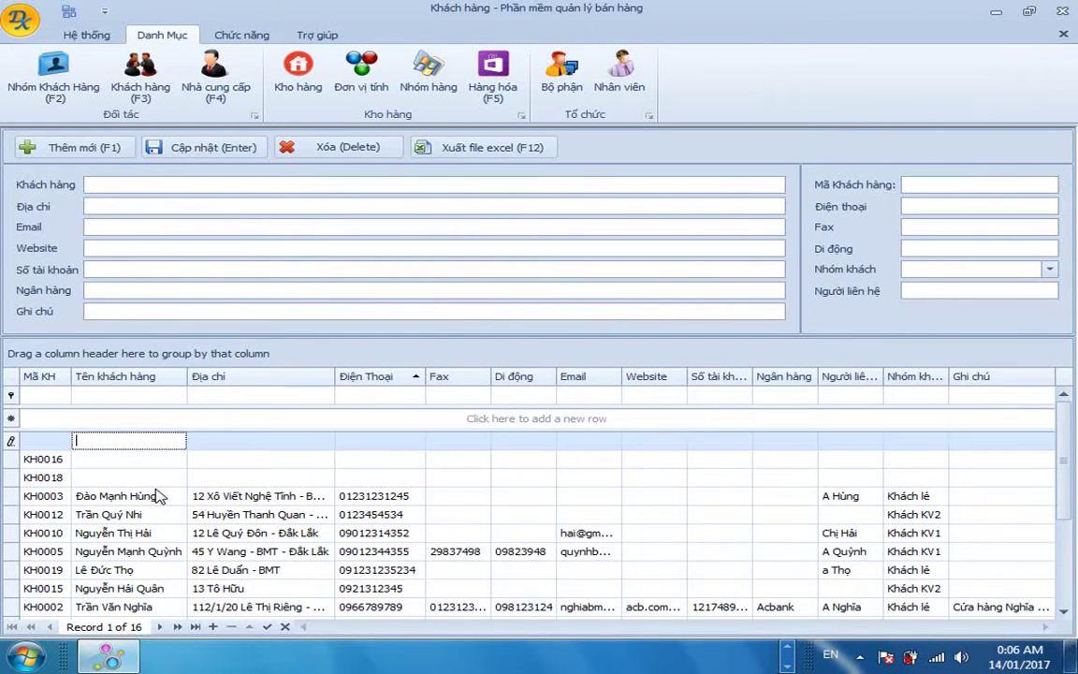
Delete the blank customer record, then start a new entry from row KH0018 as KH0021.
key("Delete")
key("Return")
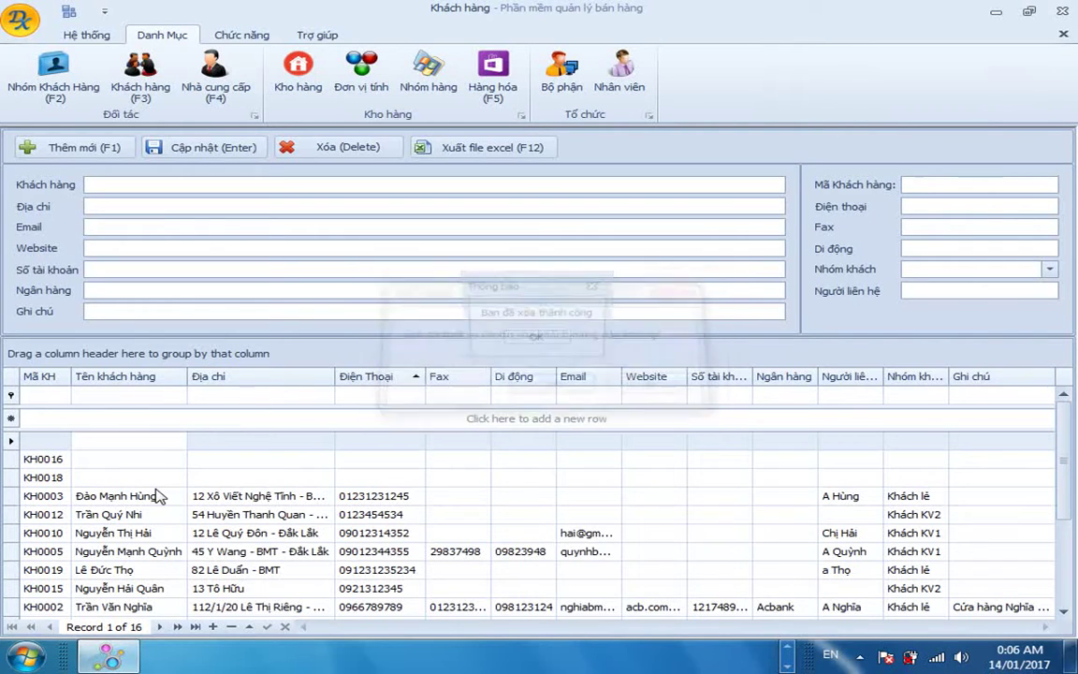
key("Return")
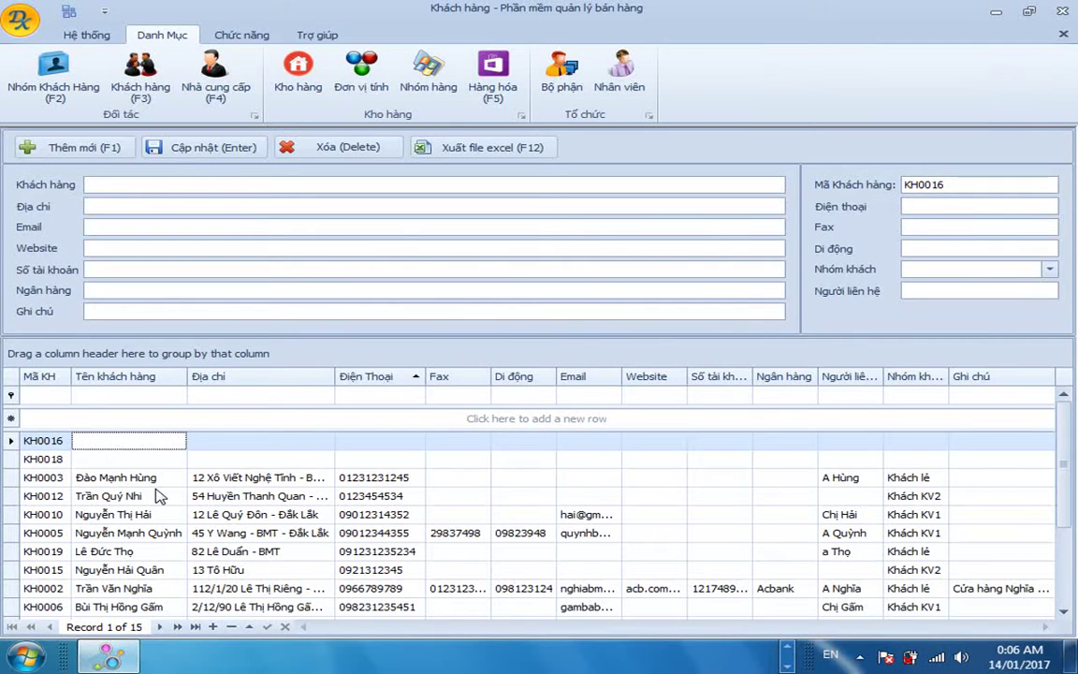
left_click(156, 458)
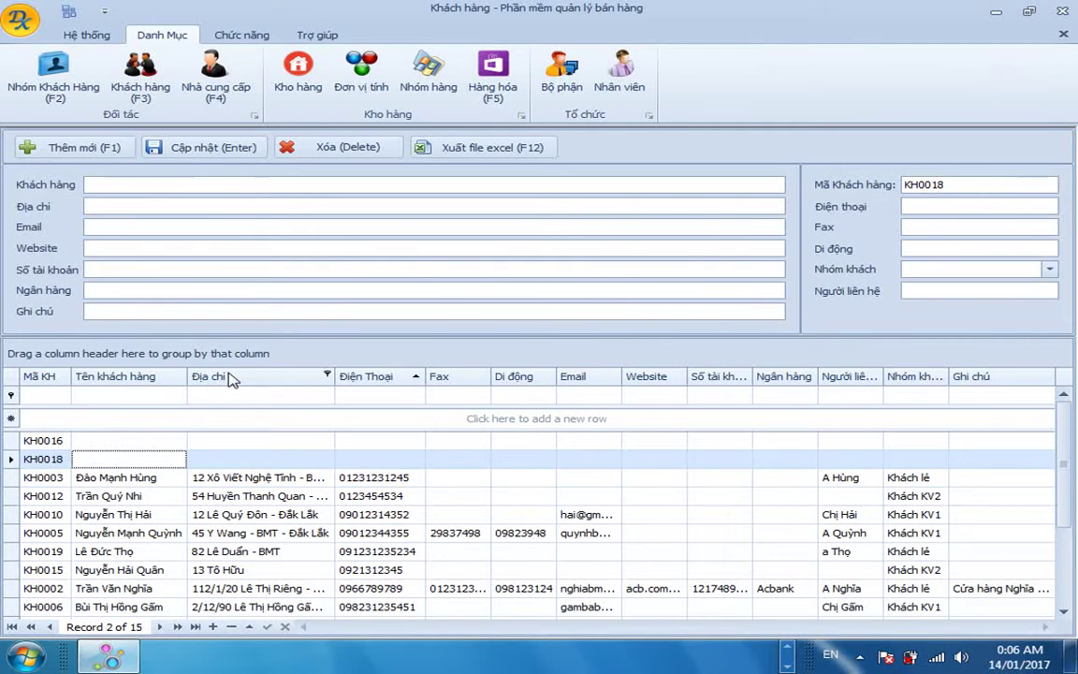
key("F1")
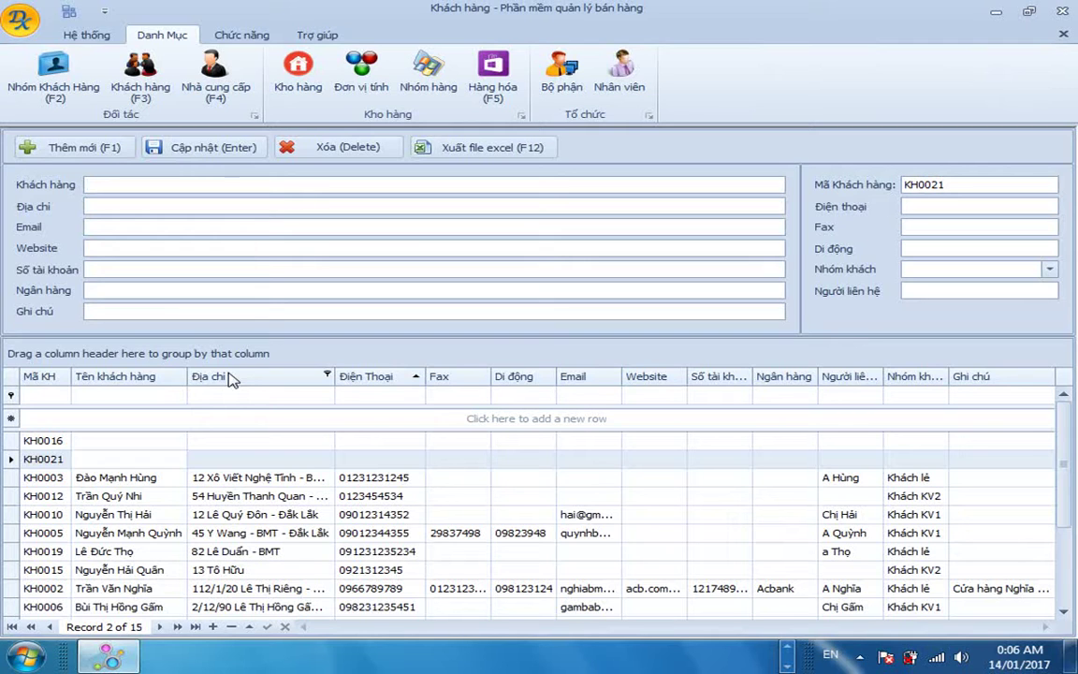
Enter the new customer's name, address, email, website, account number and bank SeaBank.
key("BackSpace")
key("BackSpace")
key("BackSpace")
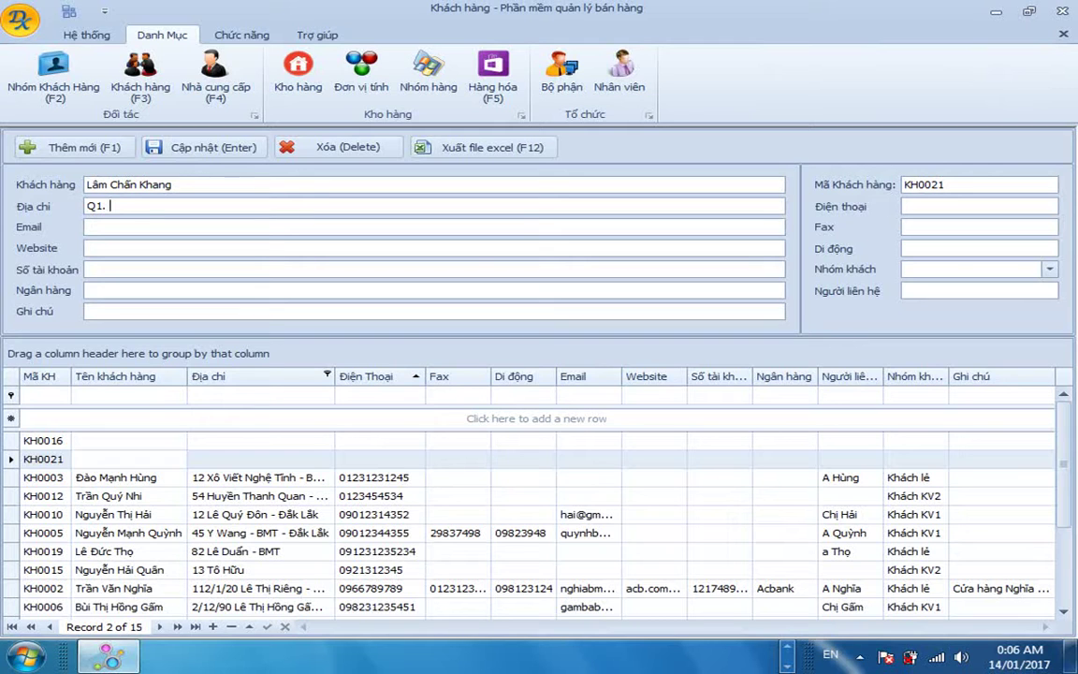
key("BackSpace")
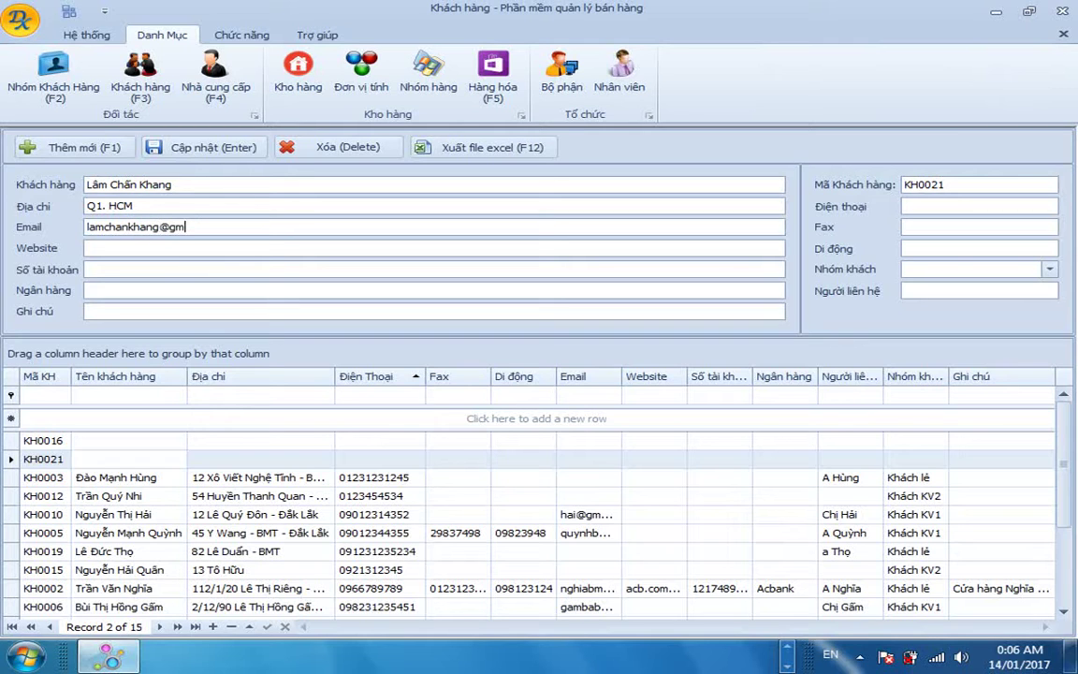
key("Tab")
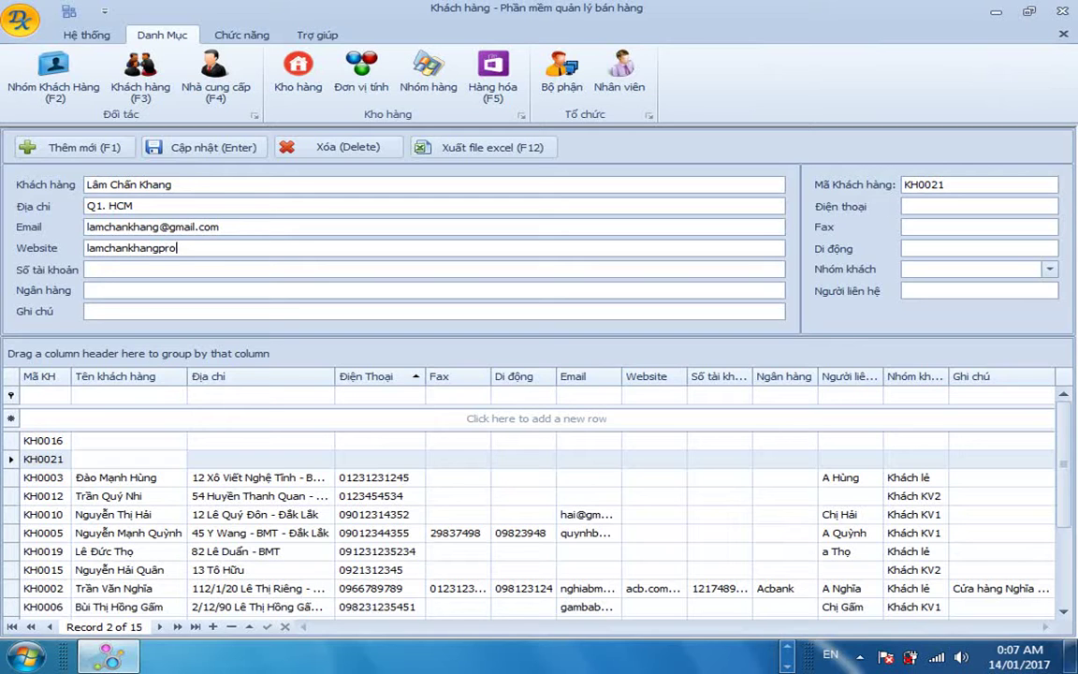
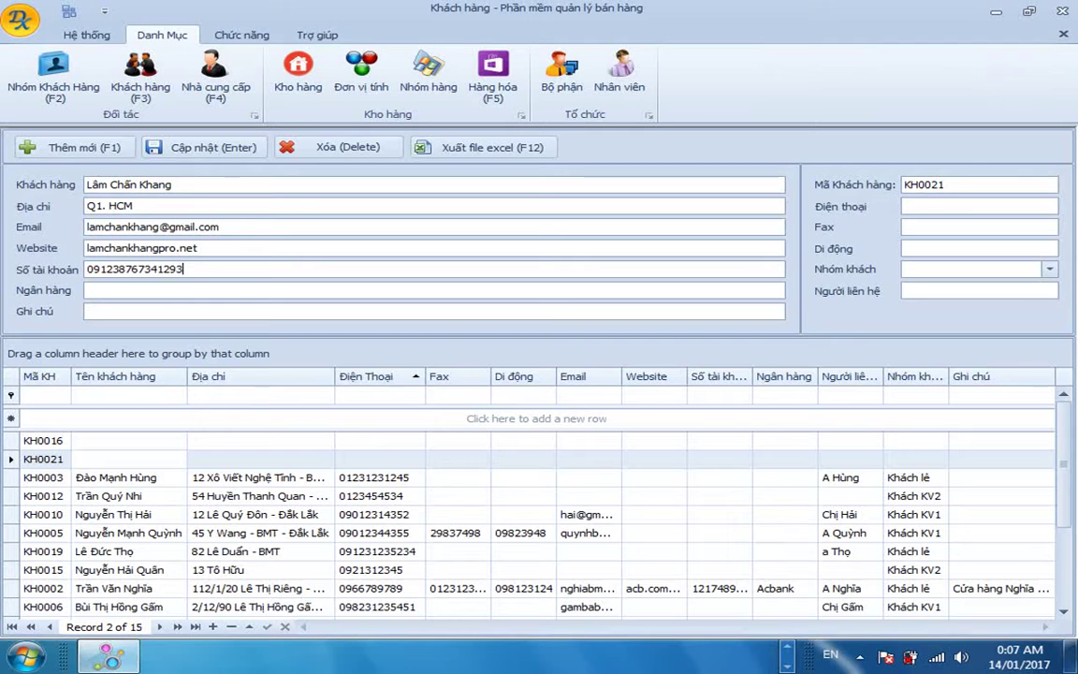
key("Tab")
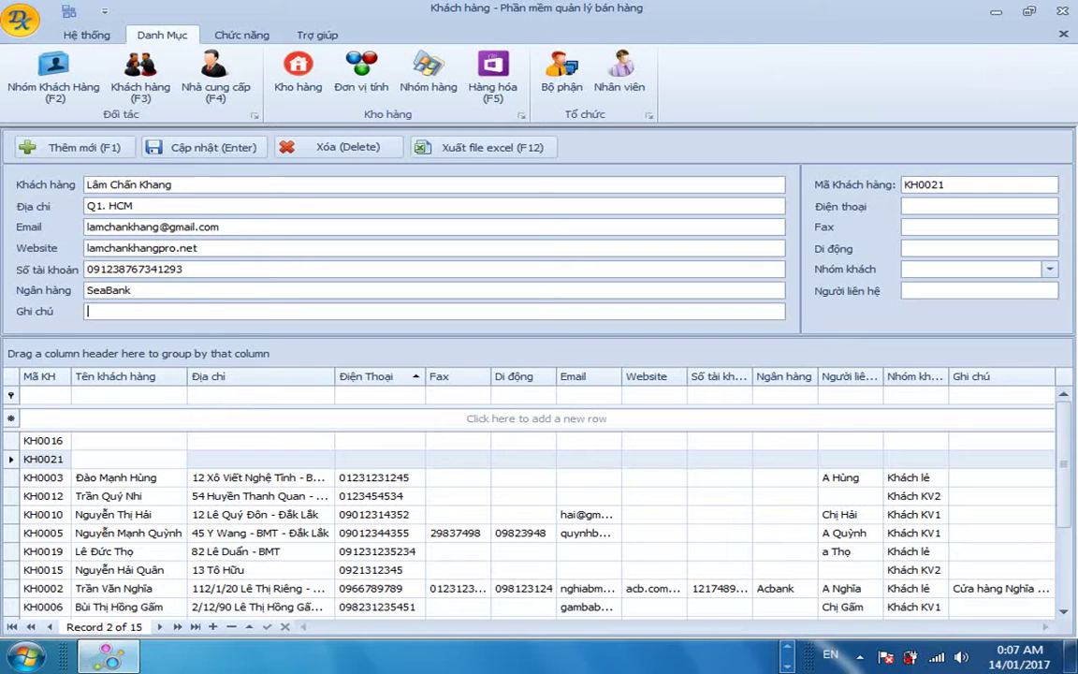
Add the note 'Khách hàng mới' and fill in the customer's phone and mobile numbers.
left_click(87, 310)
type("Khac")
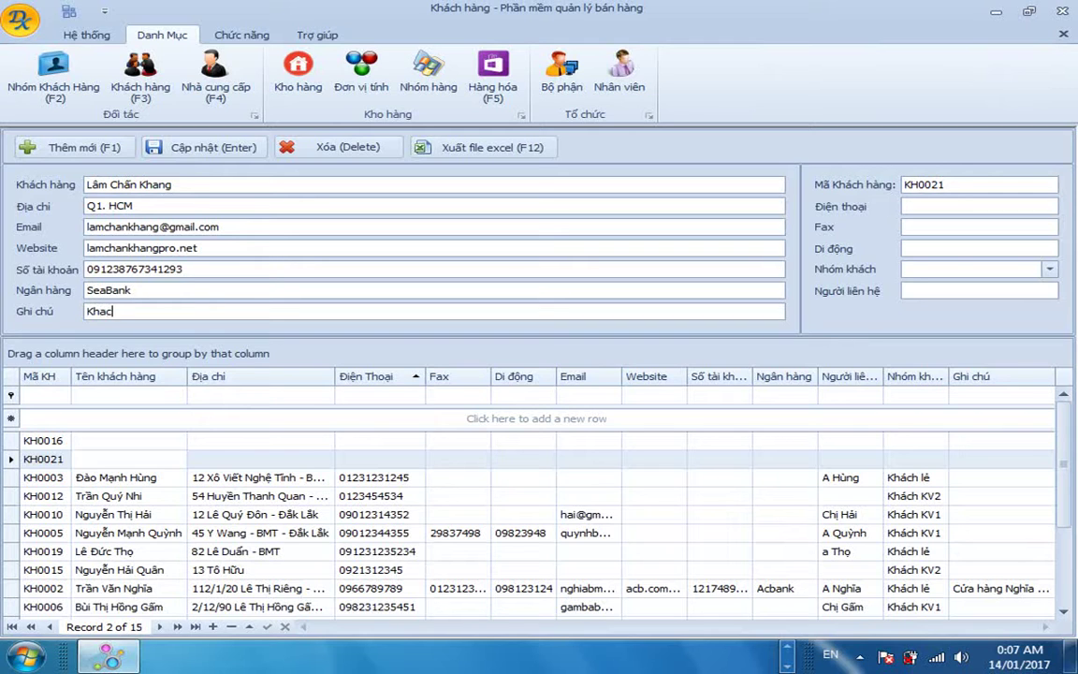
type("h hàng mo")
type("i")
key("Tab")
key("Tab")
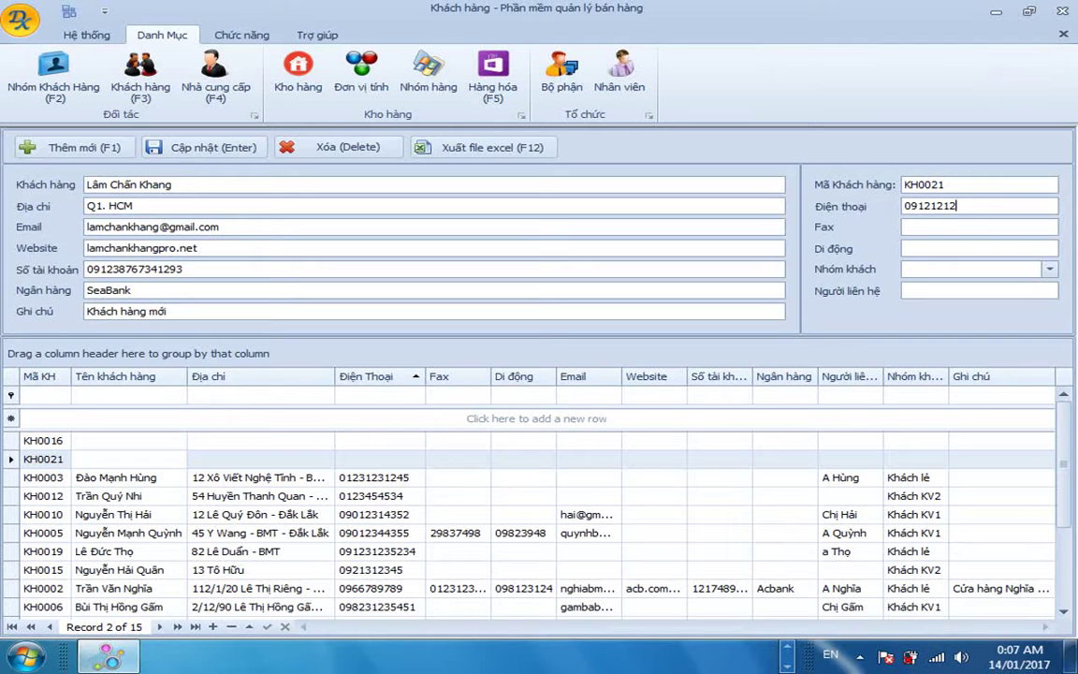
key("Tab")
key("BackSpace")
key("BackSpace")
key("BackSpace")
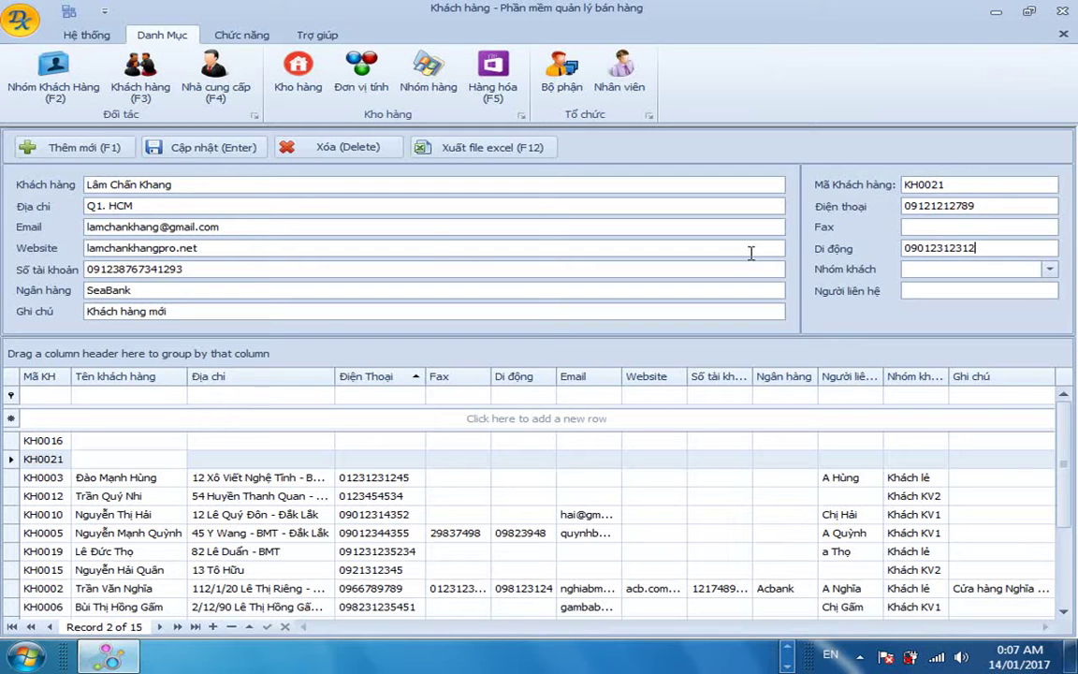
Set KH0021's group to Khách lẻ, enter the contact person, and save the record.
left_click(955, 269)
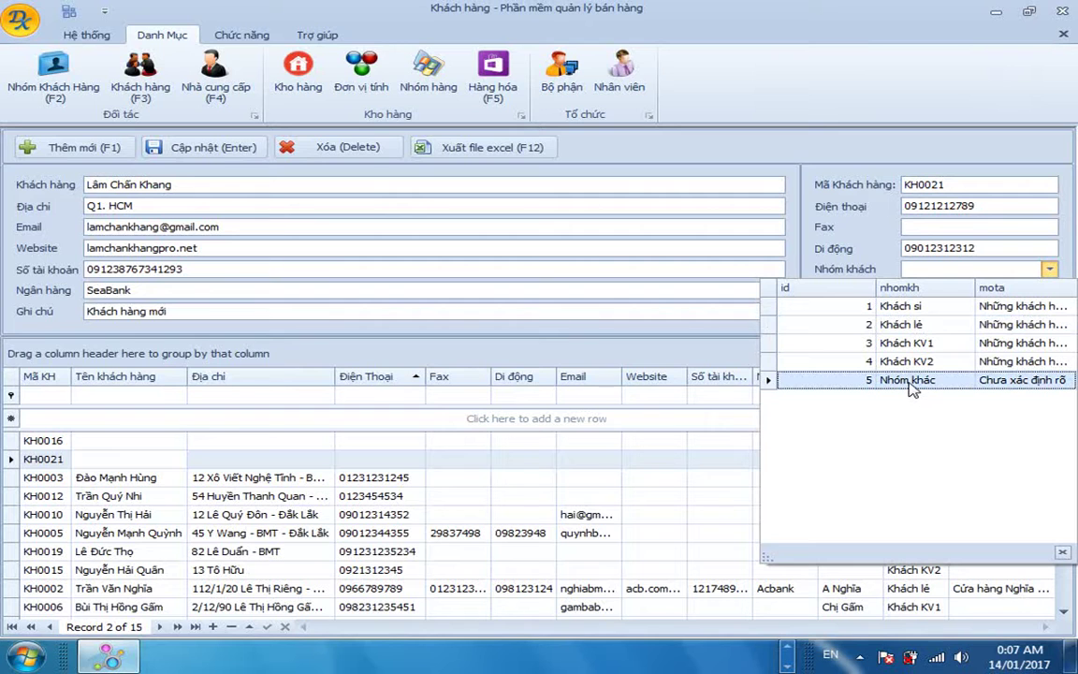
left_click(939, 330)
left_click(946, 292)
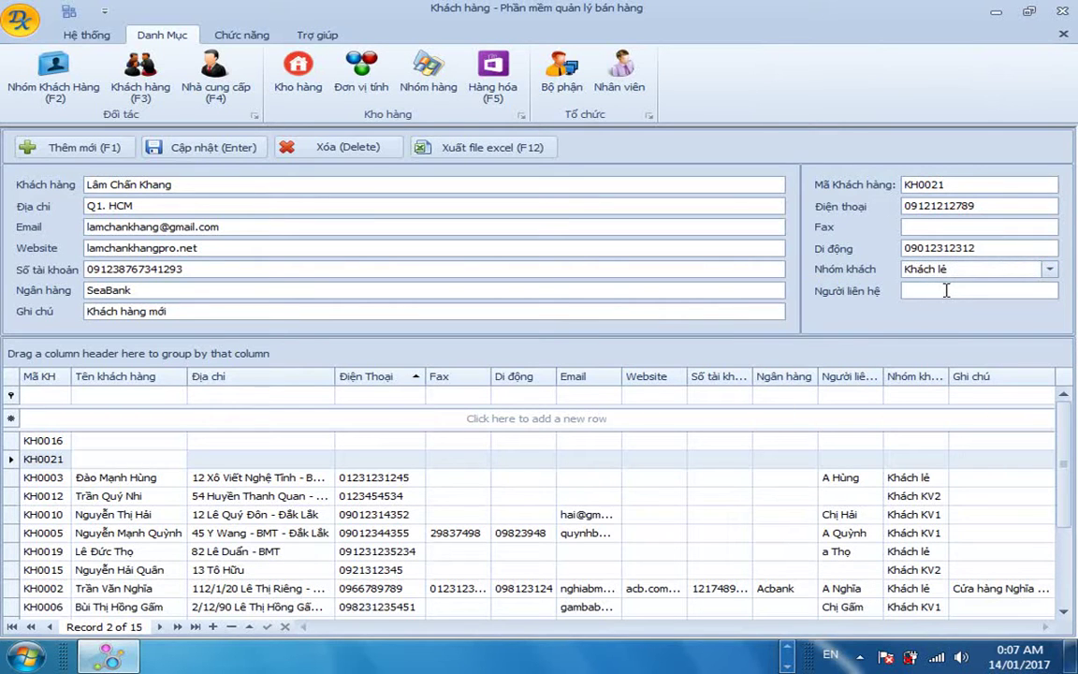
type("Anh Khang")
key("Return")
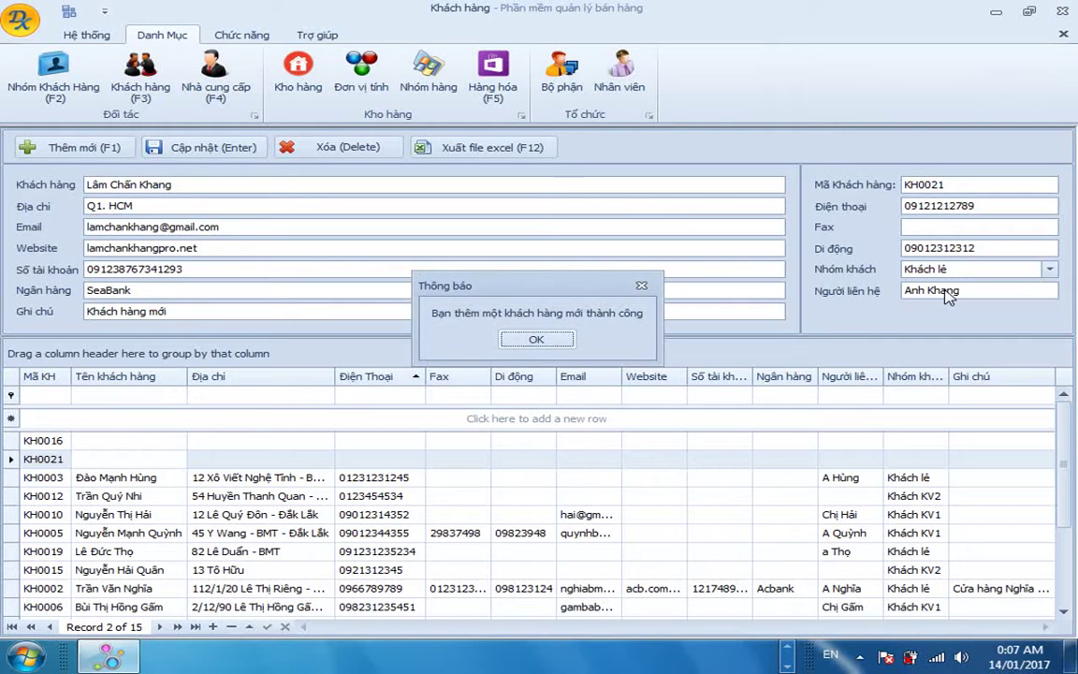
left_click(535, 339)
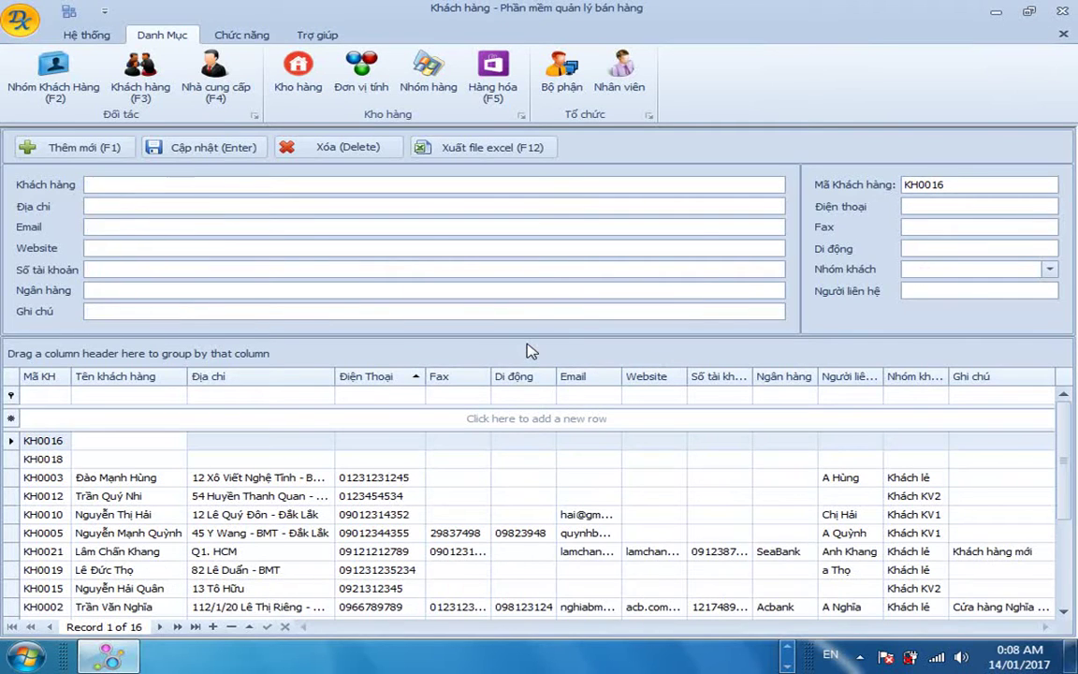
Filter the customer list to names starting 'Lâm' and select the matching customer's row.
left_click(117, 396)
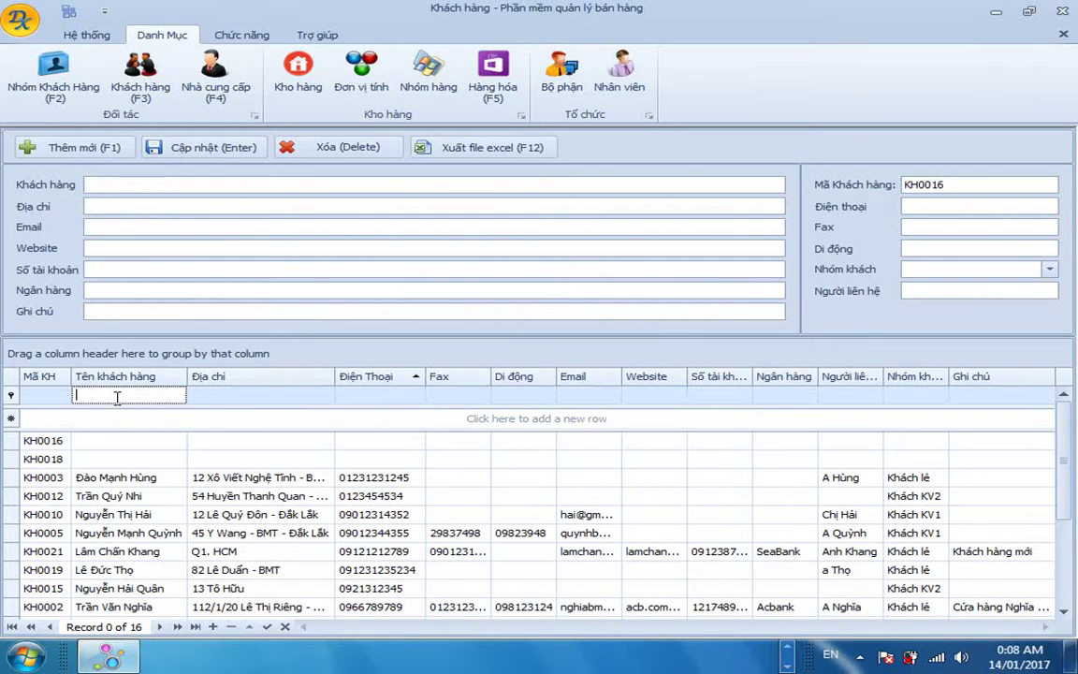
type("Lâm")
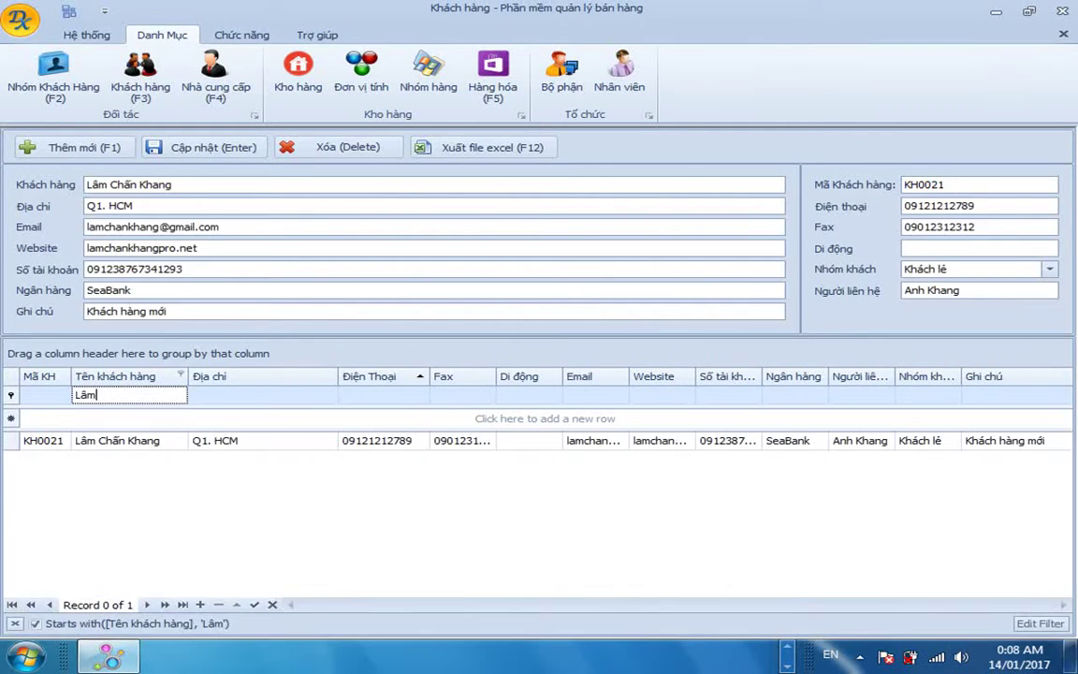
left_click(141, 441)
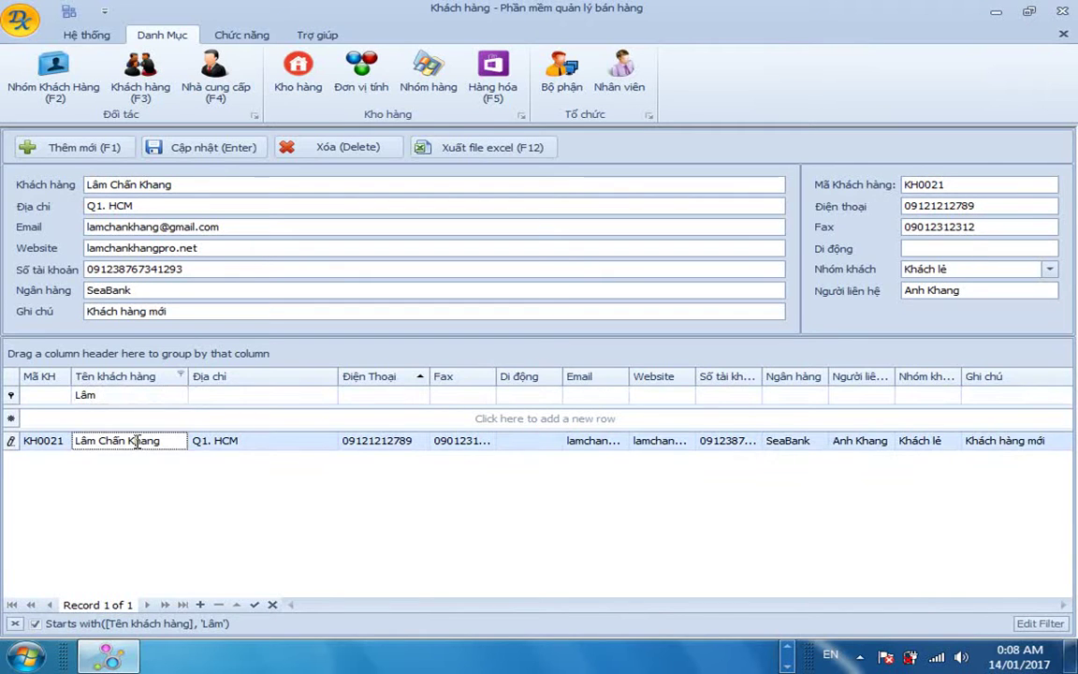
left_click(267, 442)
left_click(97, 443)
left_click(253, 446)
left_click(473, 441)
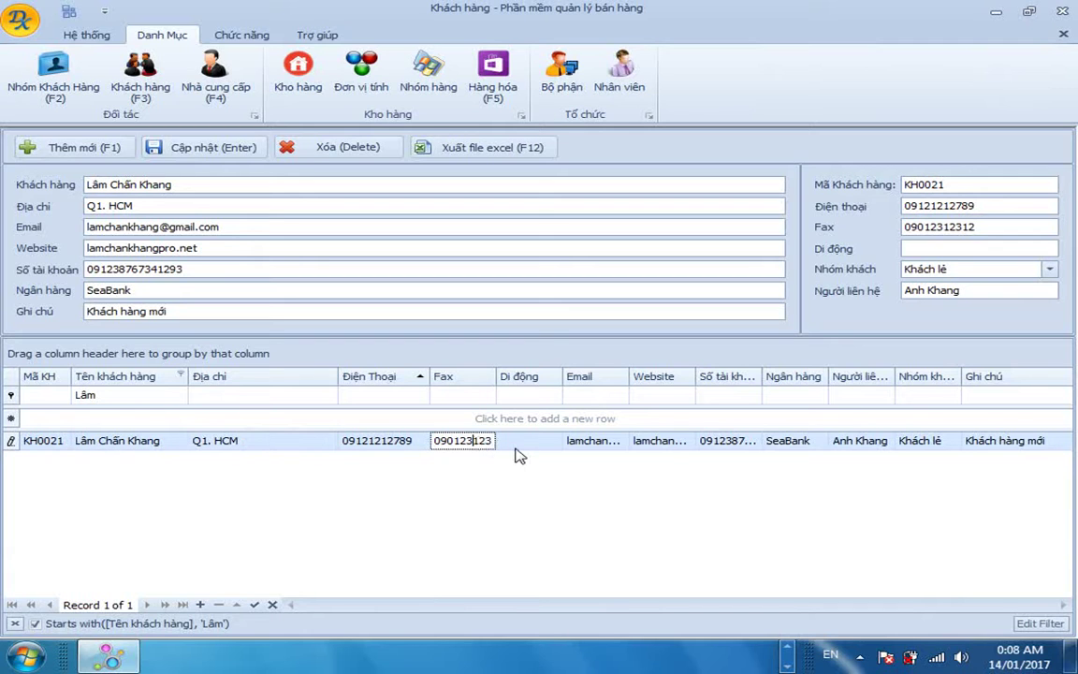
Enter the customer's mobile number in the Di động cell and save the update.
left_click(516, 444)
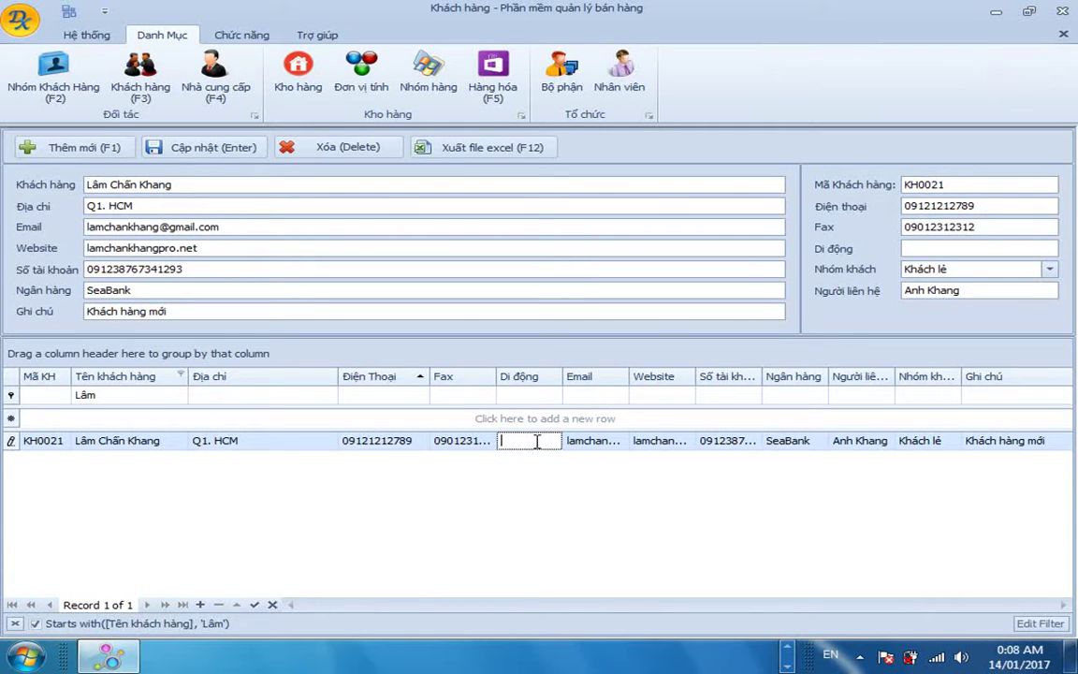
key("Return")
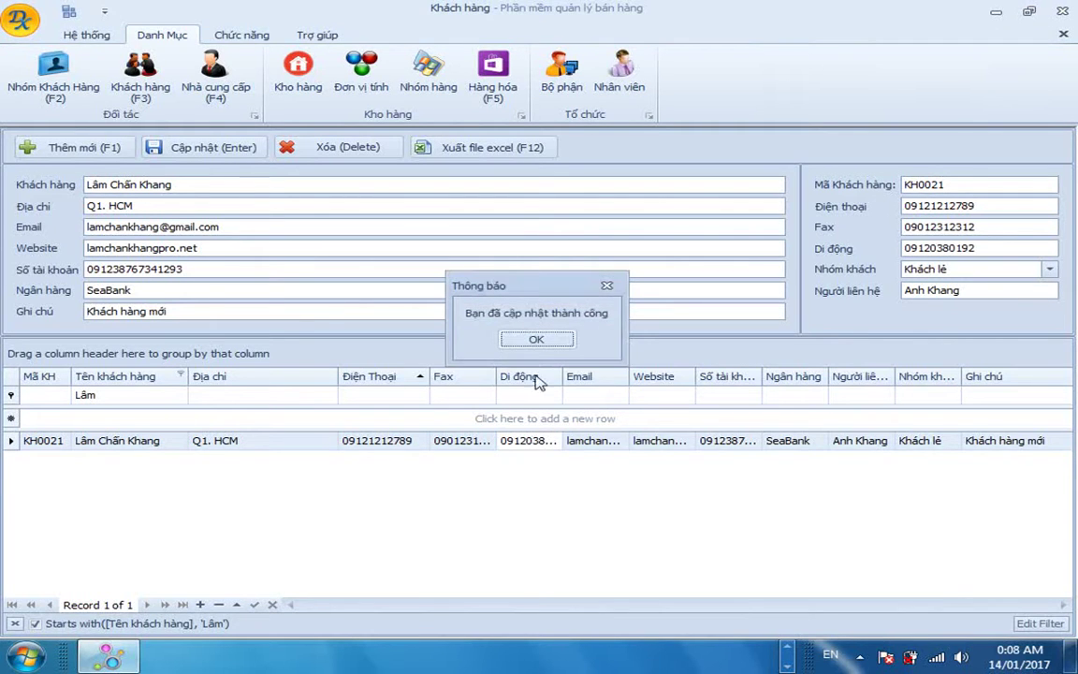
left_click(539, 340)
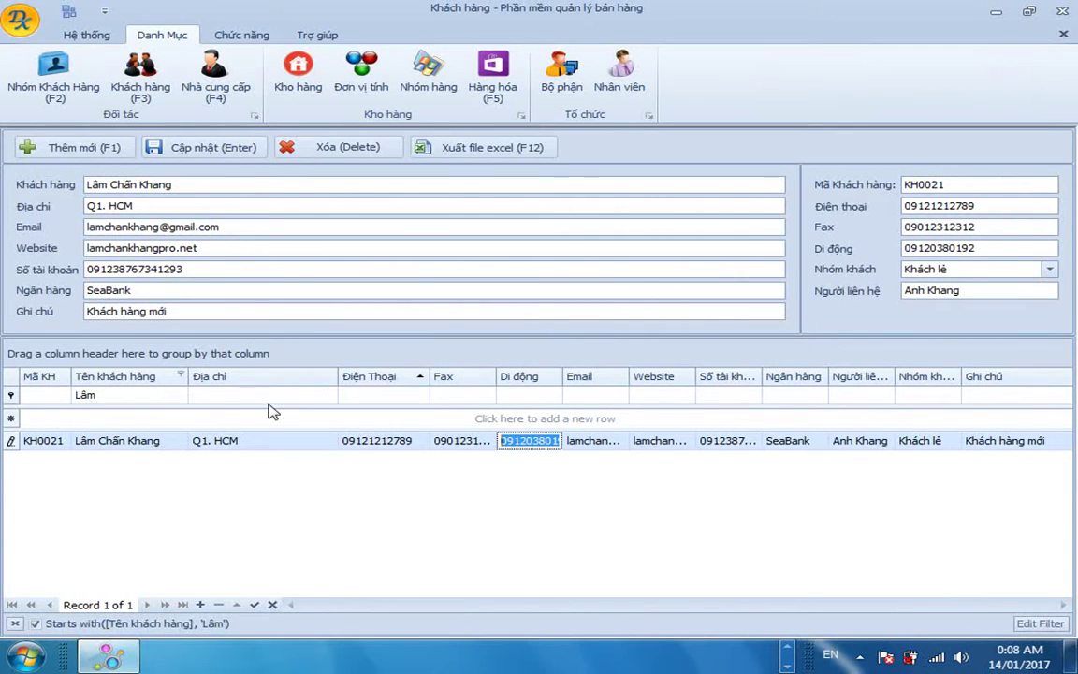
left_click(126, 397)
Clear the 'Lâm' name filter and browse through the full customer list.
double_click(126, 397)
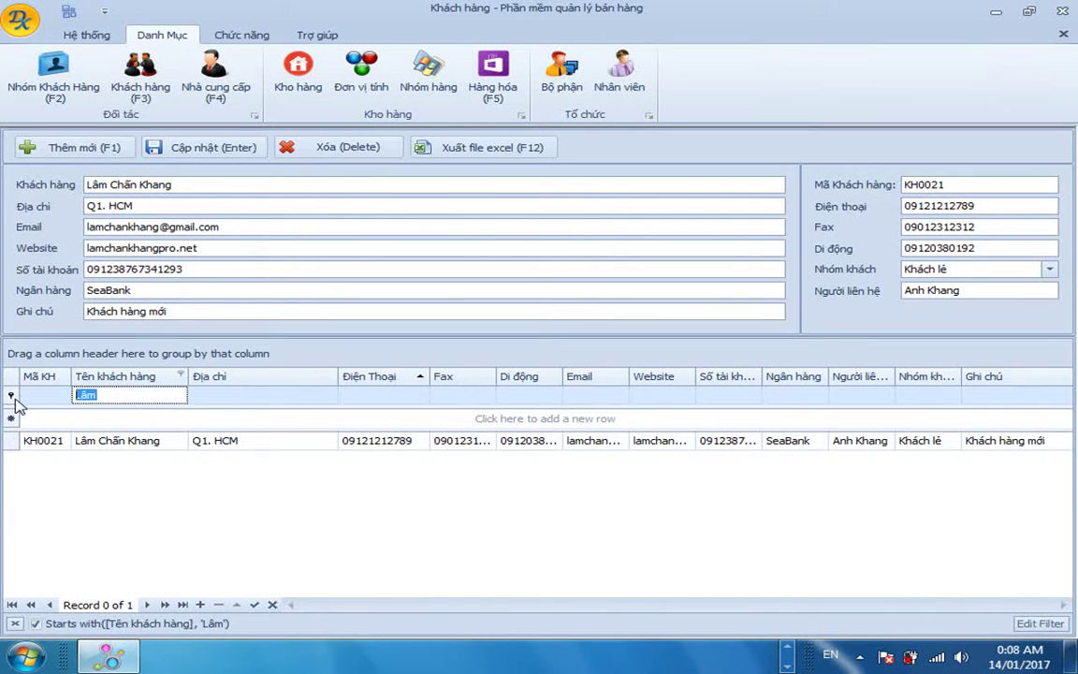
key("BackSpace")
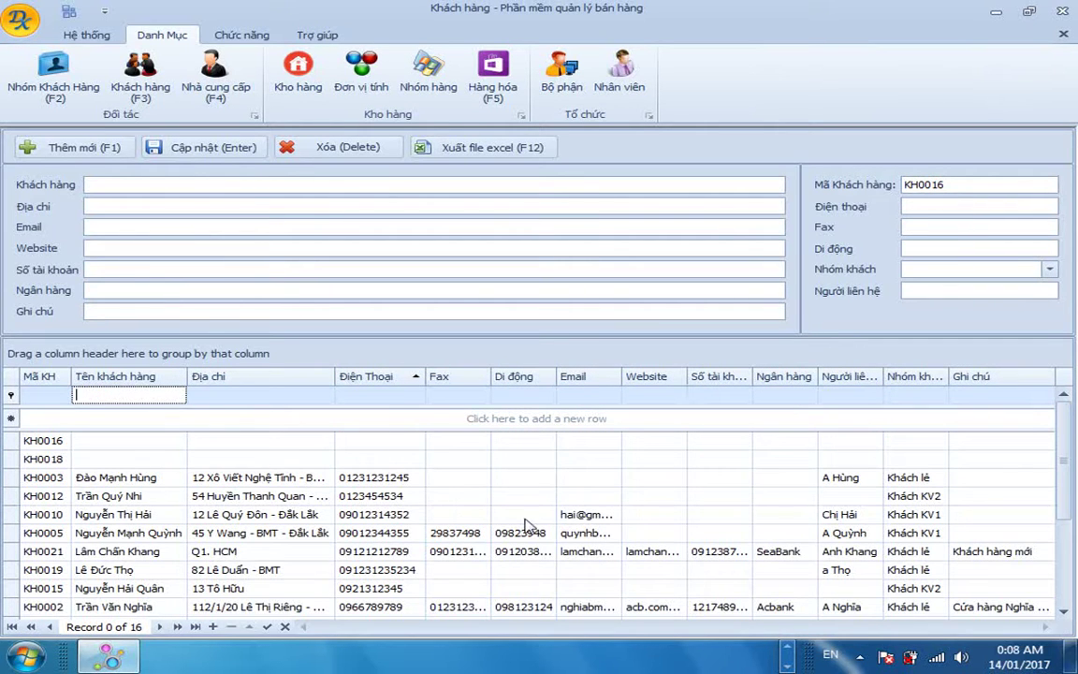
left_click(640, 517)
left_click(608, 533)
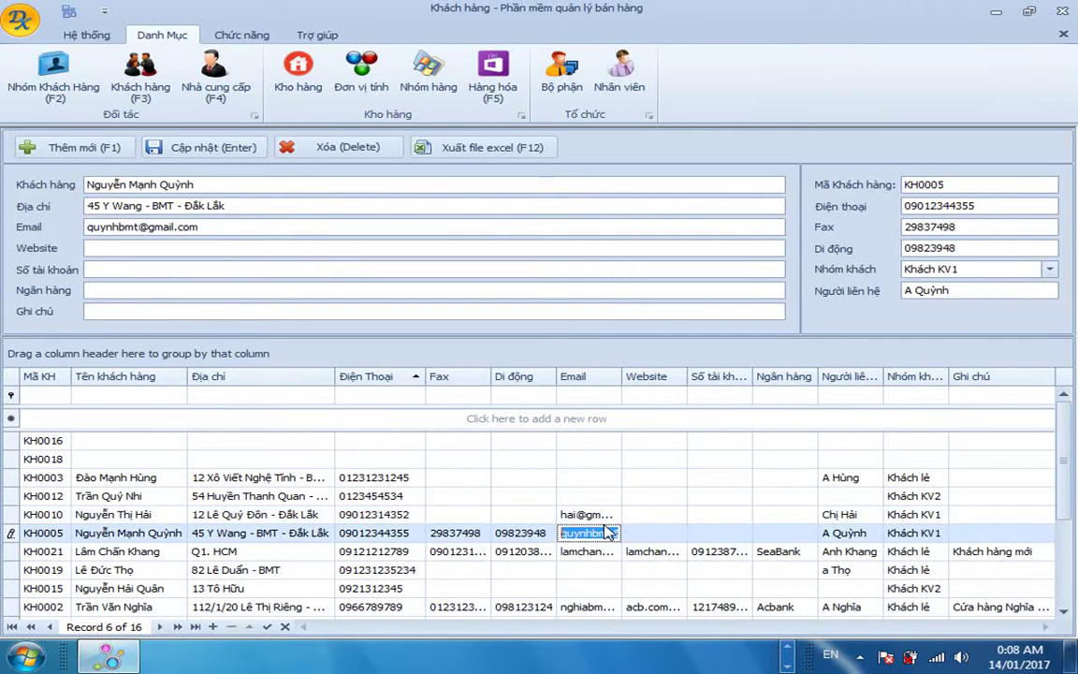
key("Down")
key("Down")
key("Down")
key("Down")
key("Down")
key("Down")
key("Down")
key("Down")
key("Down")
key("Down")
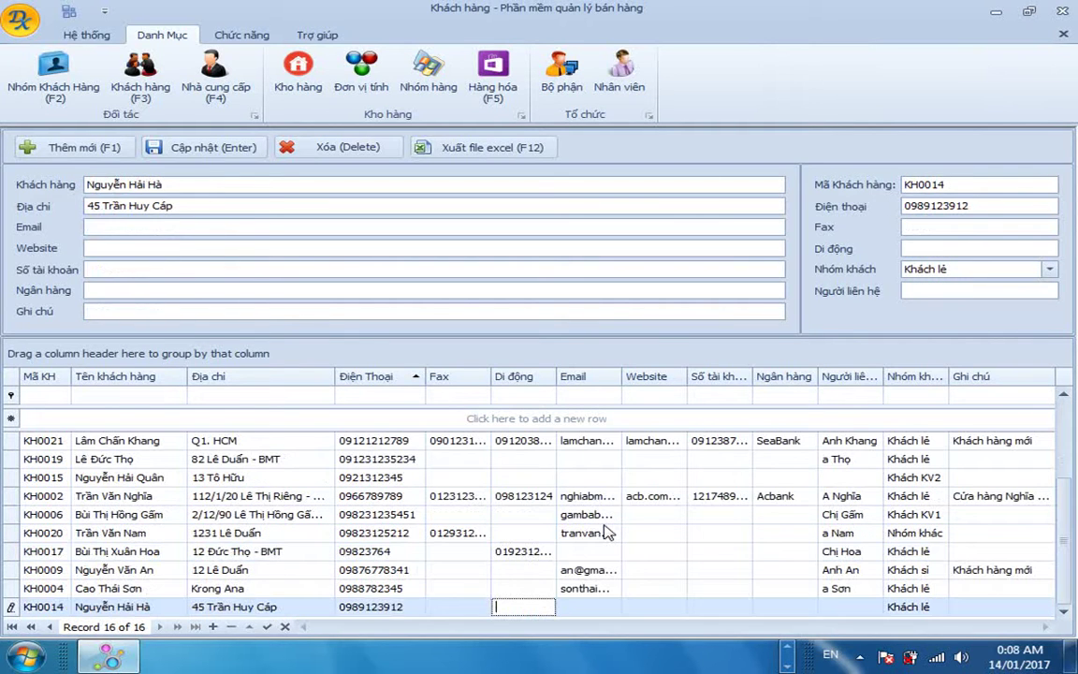
key("Up")
key("Up")
key("Up")
key("Up")
key("Up")
key("Down")
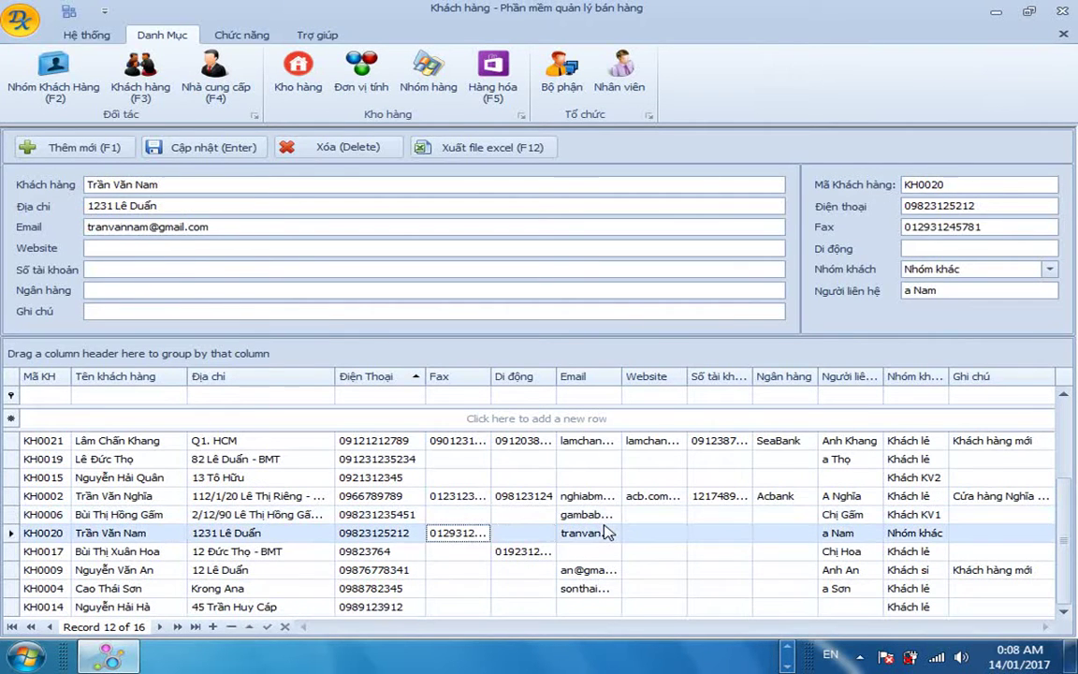
key("Left")
key("Up")
key("Up")
key("Up")
key("Up")
key("Up")
key("Up")
key("Up")
key("Up")
key("Up")
key("Up")
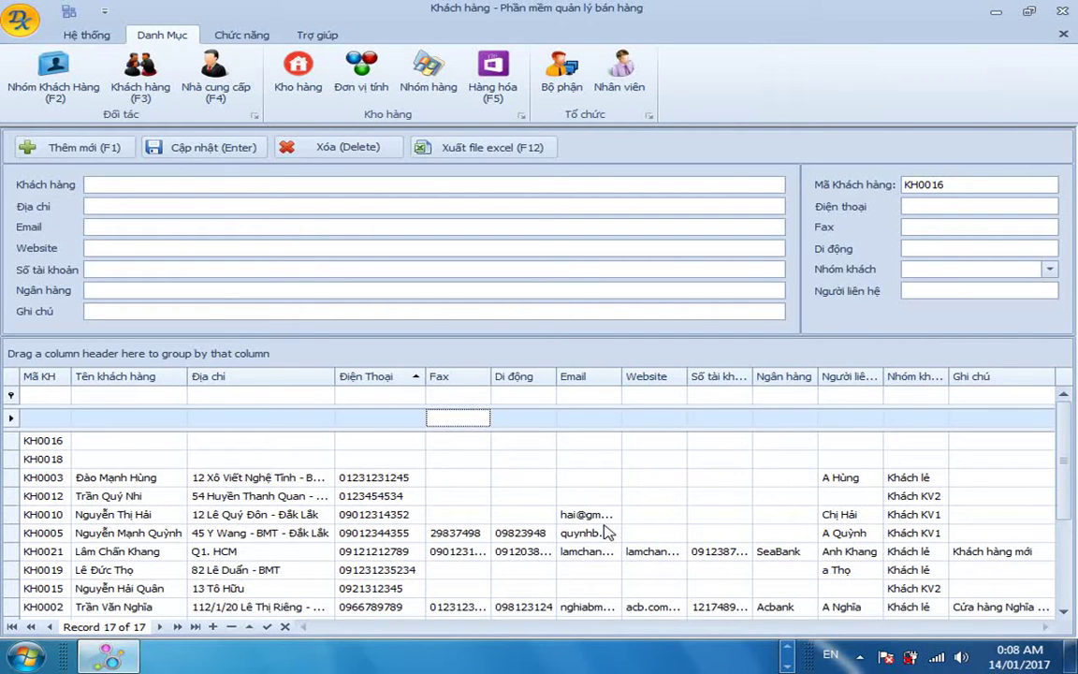
key("Down")
key("Down")
key("Down")
key("Down")
key("Down")
key("Down")
key("Down")
key("Down")
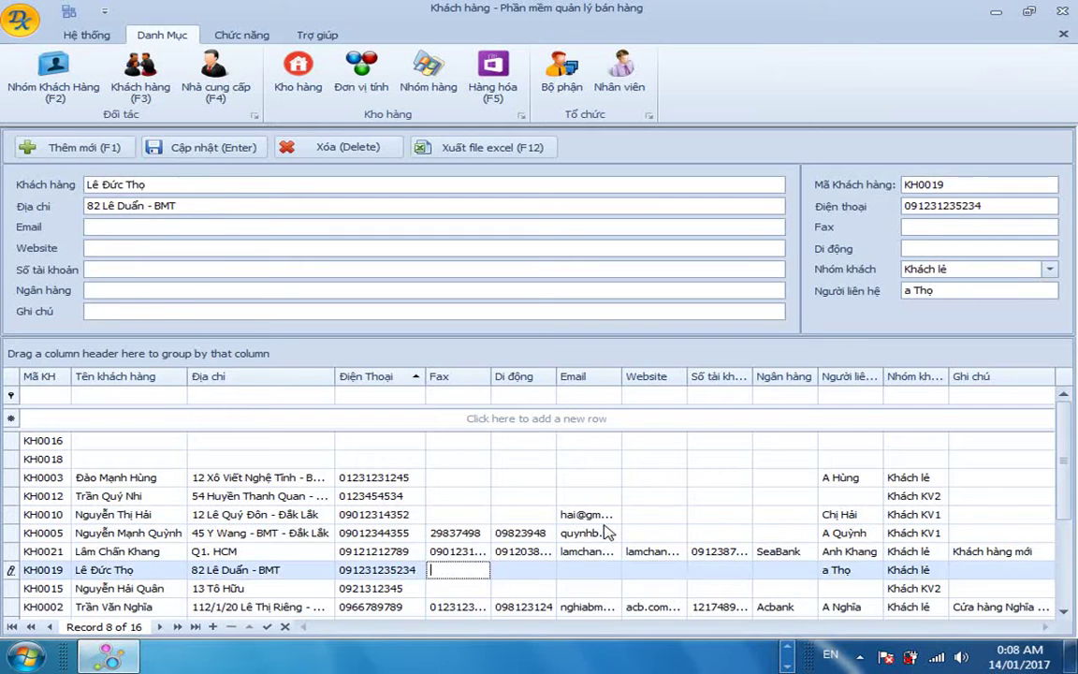
key("Down")
key("Up")
key("Up")
key("Up")
key("Up")
key("Up")
key("Up")
key("Up")
key("Up")
key("Up")
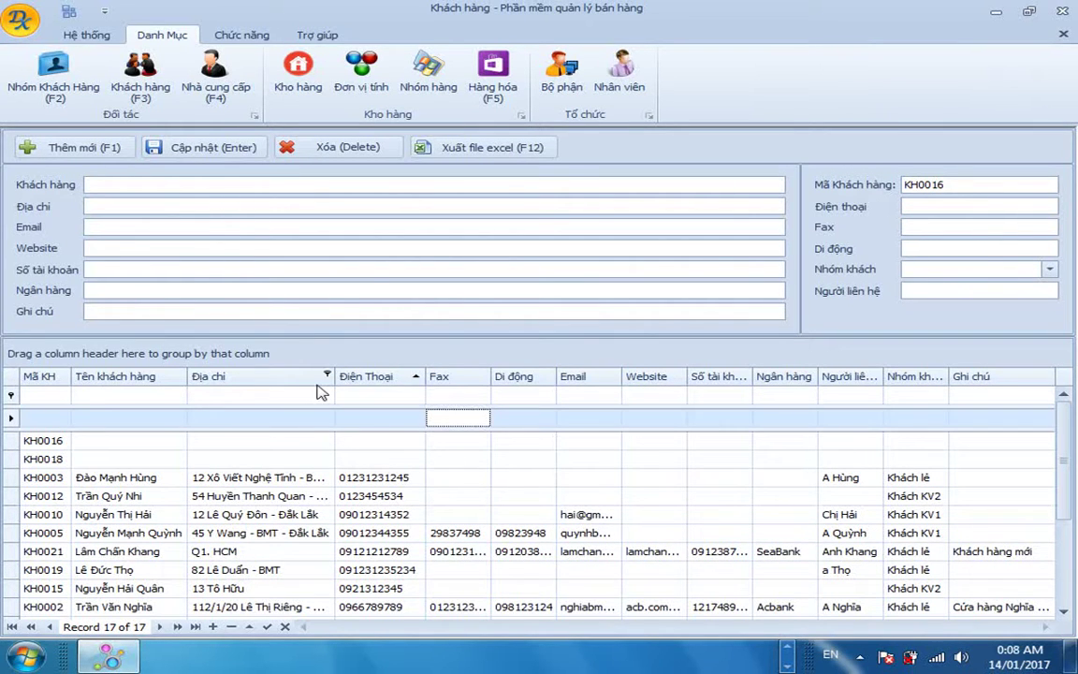
Delete the first blank customer record, KH0016, confirming Yes.
left_click(132, 447)
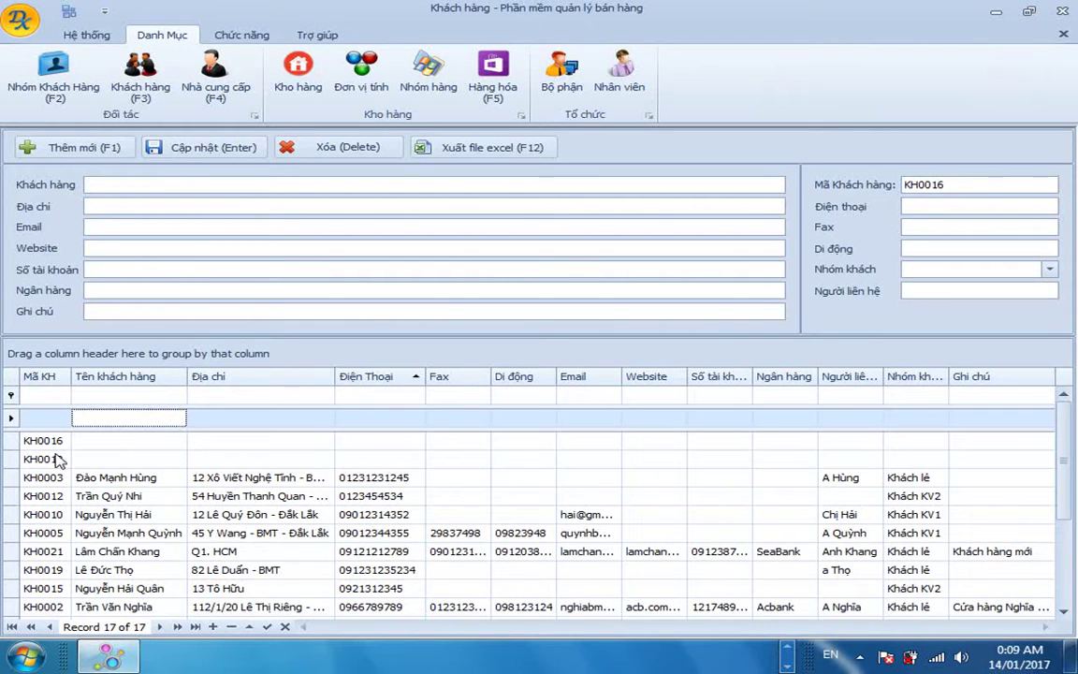
left_click(43, 442)
left_click(145, 442)
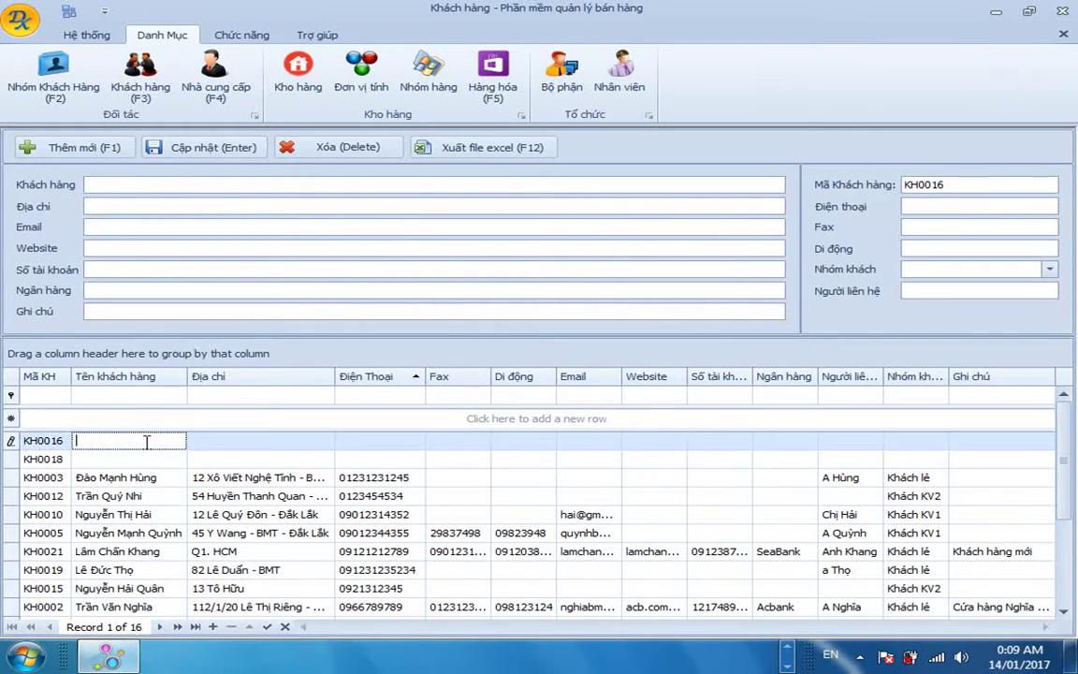
left_click(38, 444)
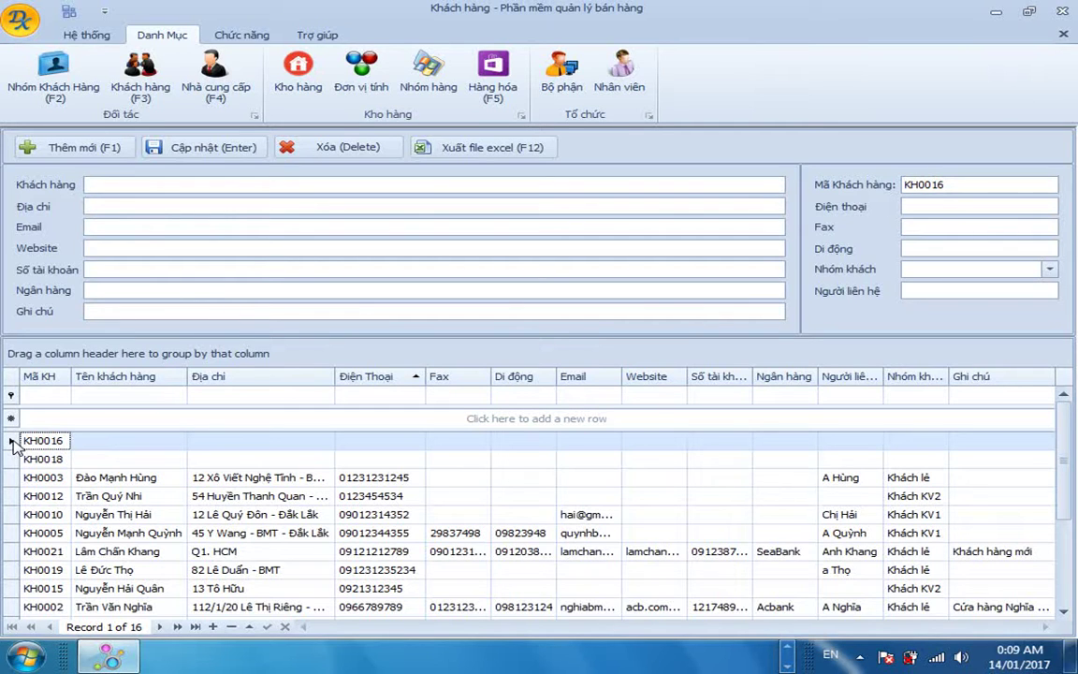
key("Delete")
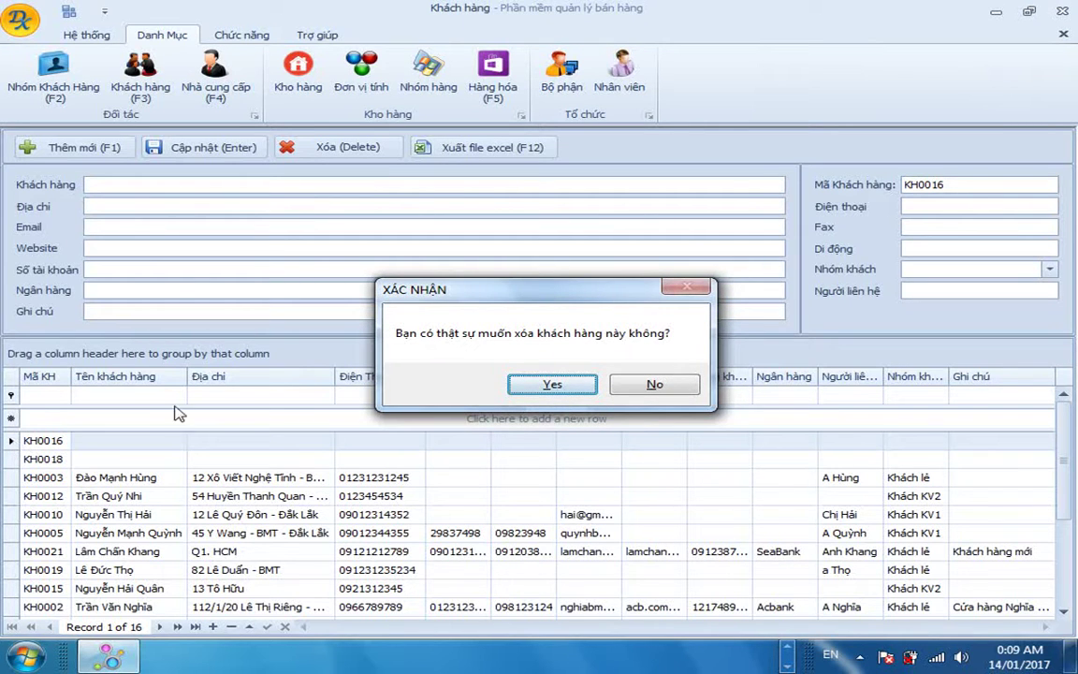
left_click_drag(504, 297, 448, 298)
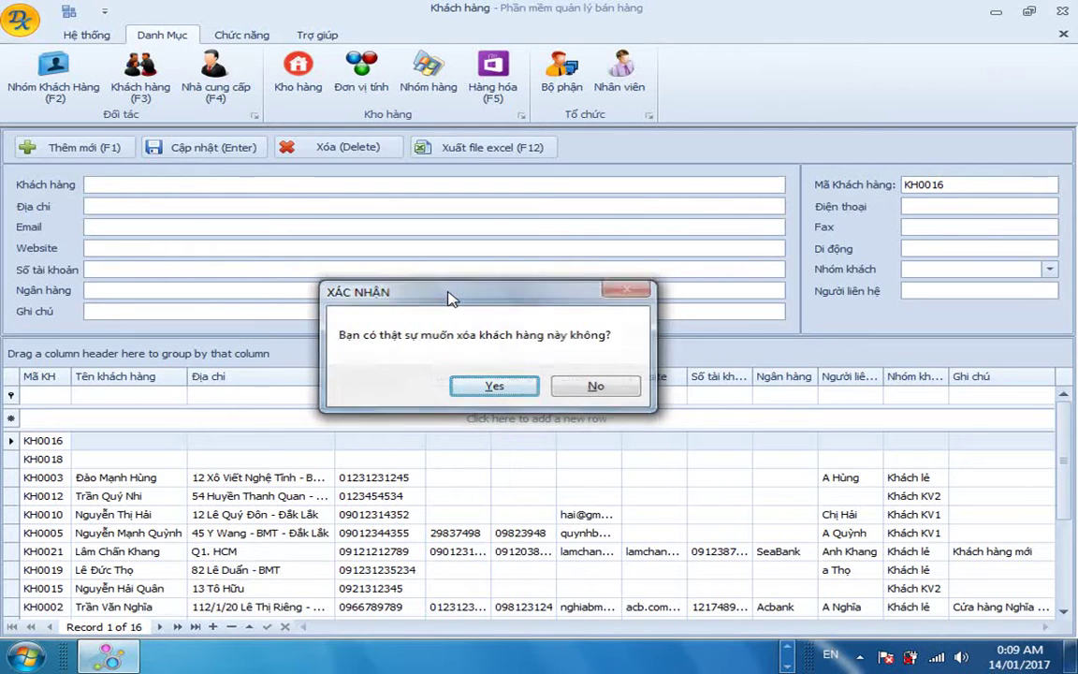
key("Return")
key("Return")
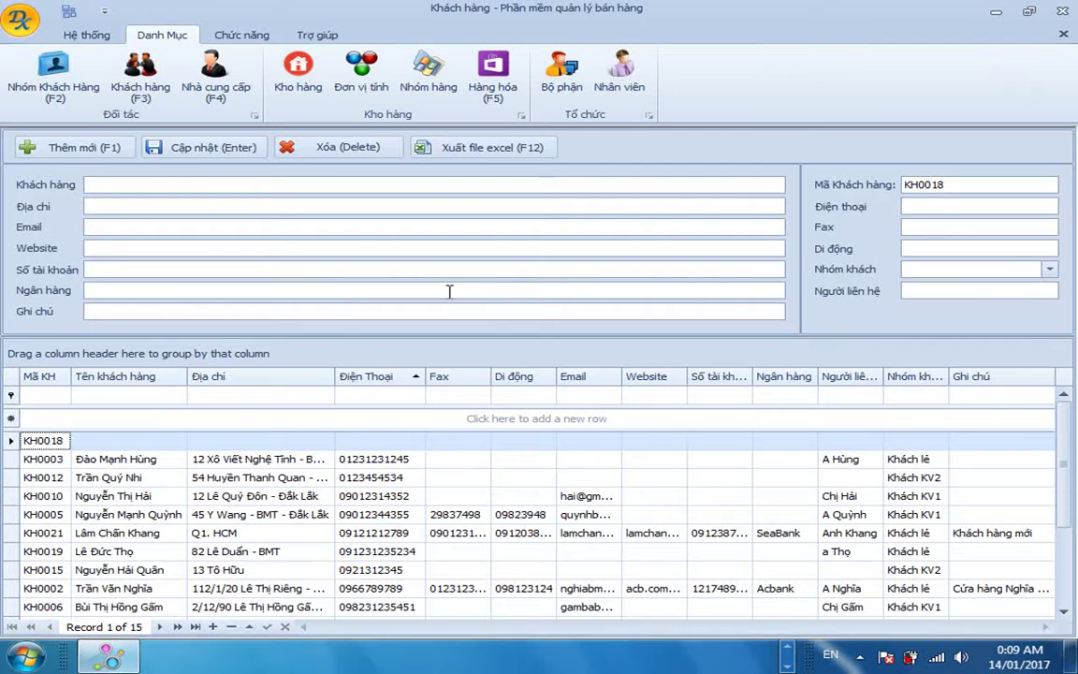
Delete the second blank record, KH0018, leaving 14 customers.
left_click(137, 442)
key("Tab")
key("Tab")
key("Tab")
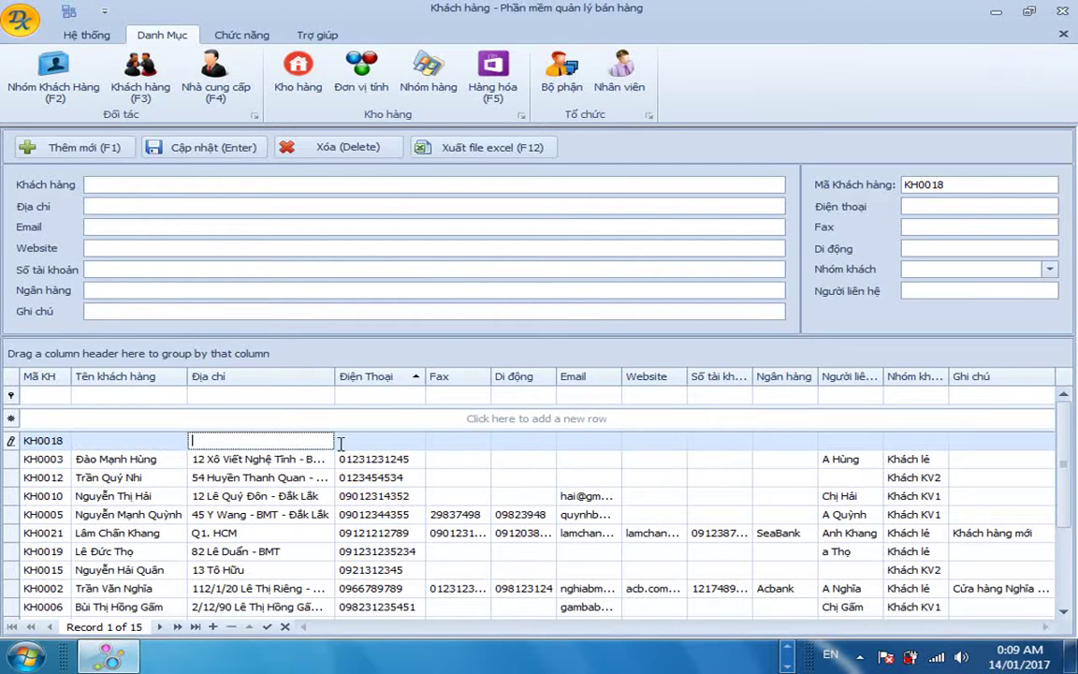
left_click(106, 441)
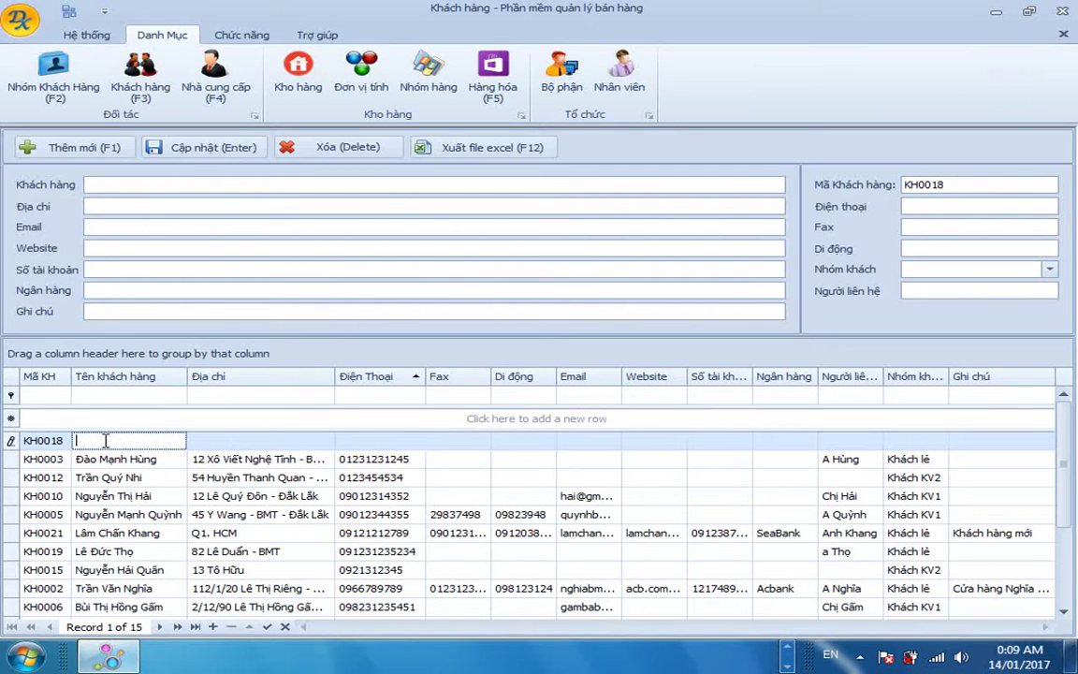
key("Delete")
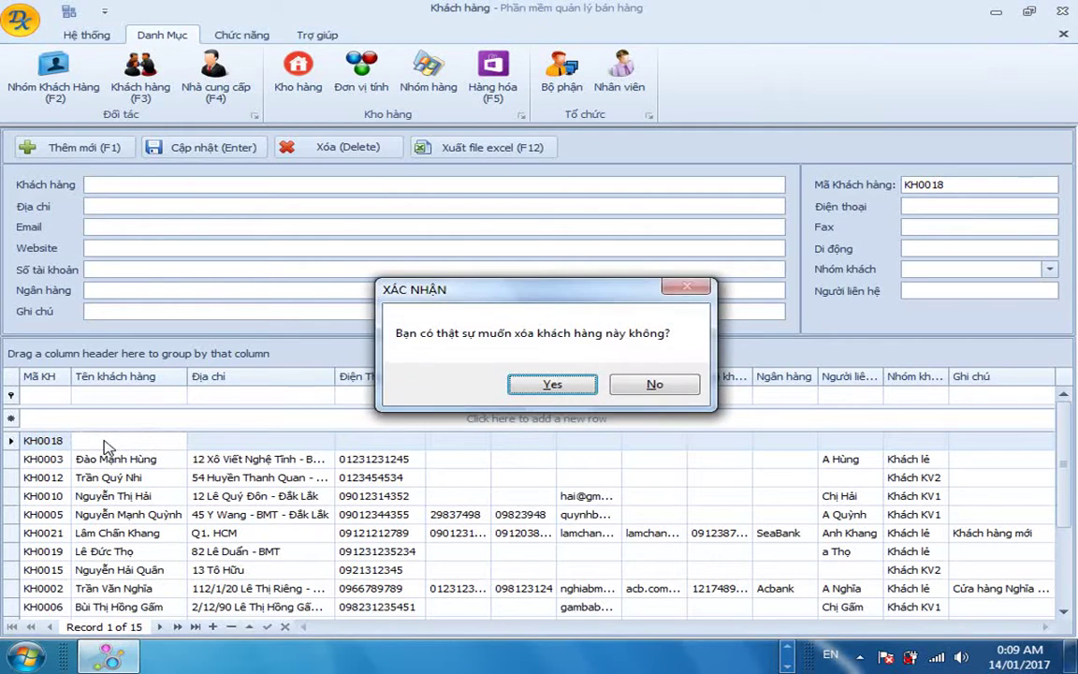
key("Return")
key("Return")
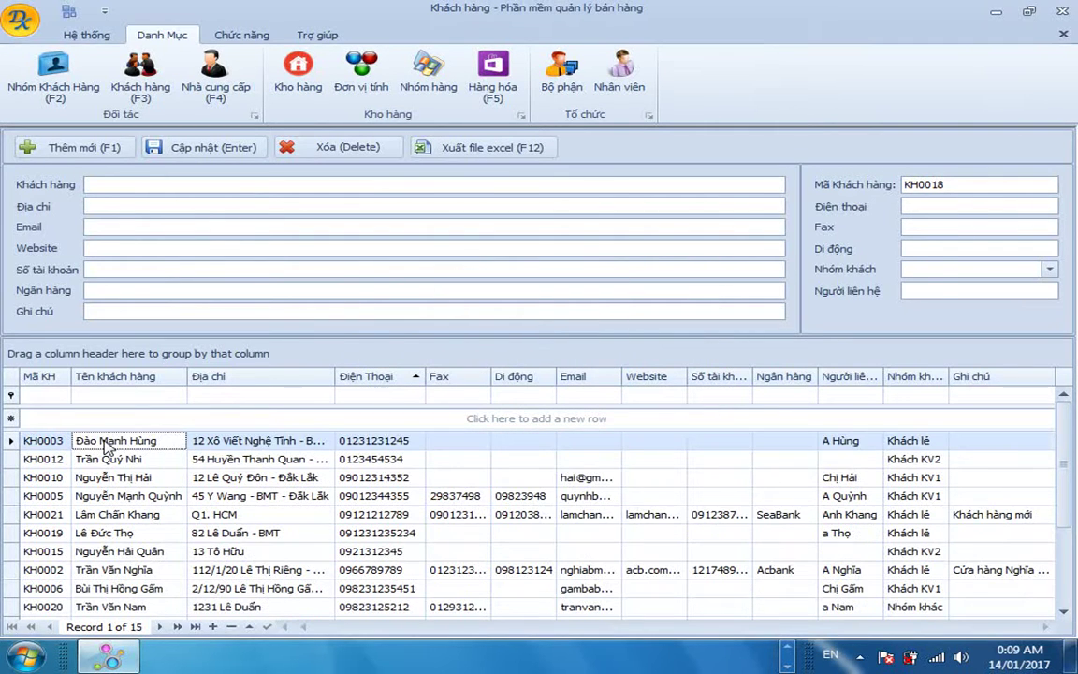
left_click(310, 496)
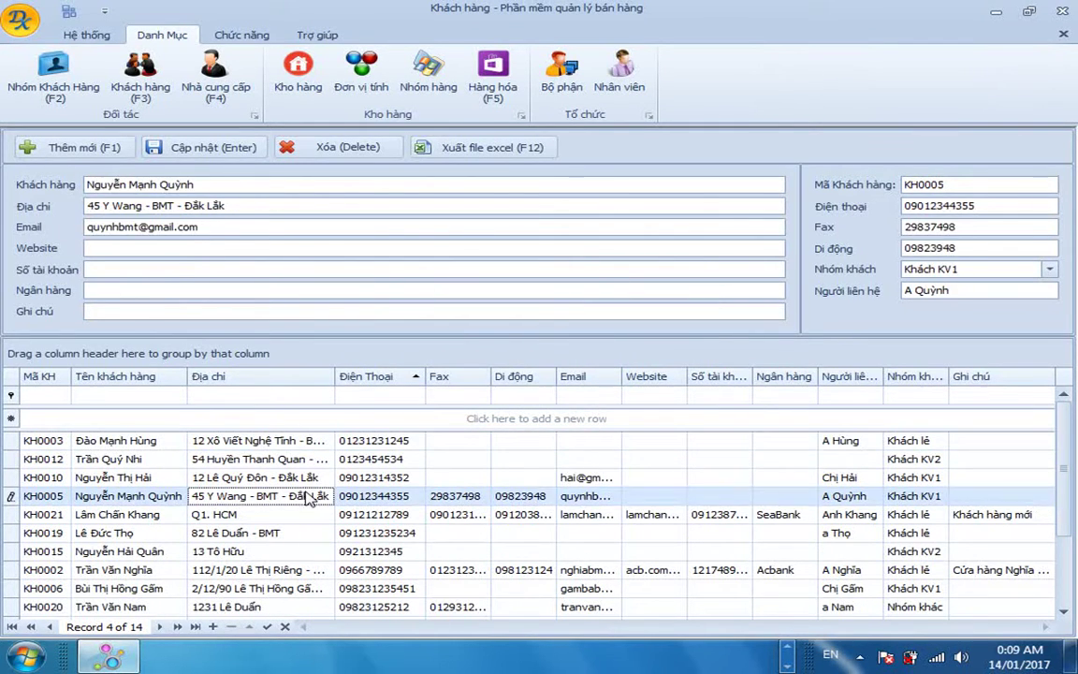
Group the customer list by the Nhóm khách hàng column.
key("Down")
key("Down")
key("Down")
key("Down")
key("Down")
key("Down")
key("Down")
key("Down")
key("Down")
key("Down")
key("Up")
key("Up")
key("Up")
key("Up")
key("Up")
key("Up")
key("Up")
key("Up")
key("Up")
key("Up")
key("Up")
key("Up")
key("Up")
key("Up")
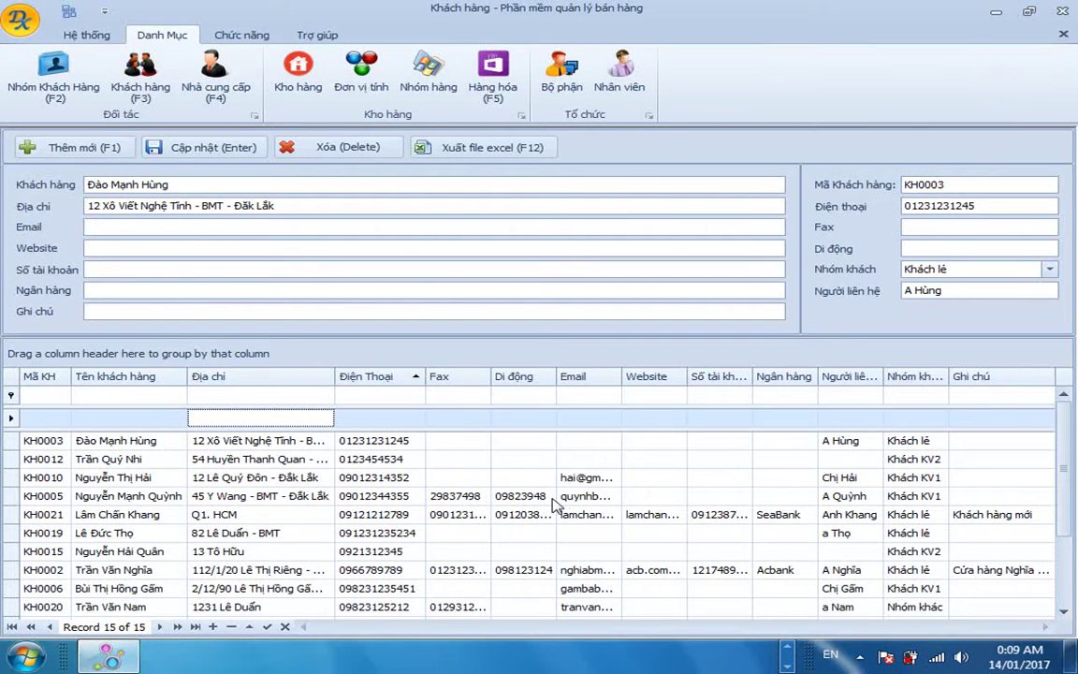
left_click(780, 517)
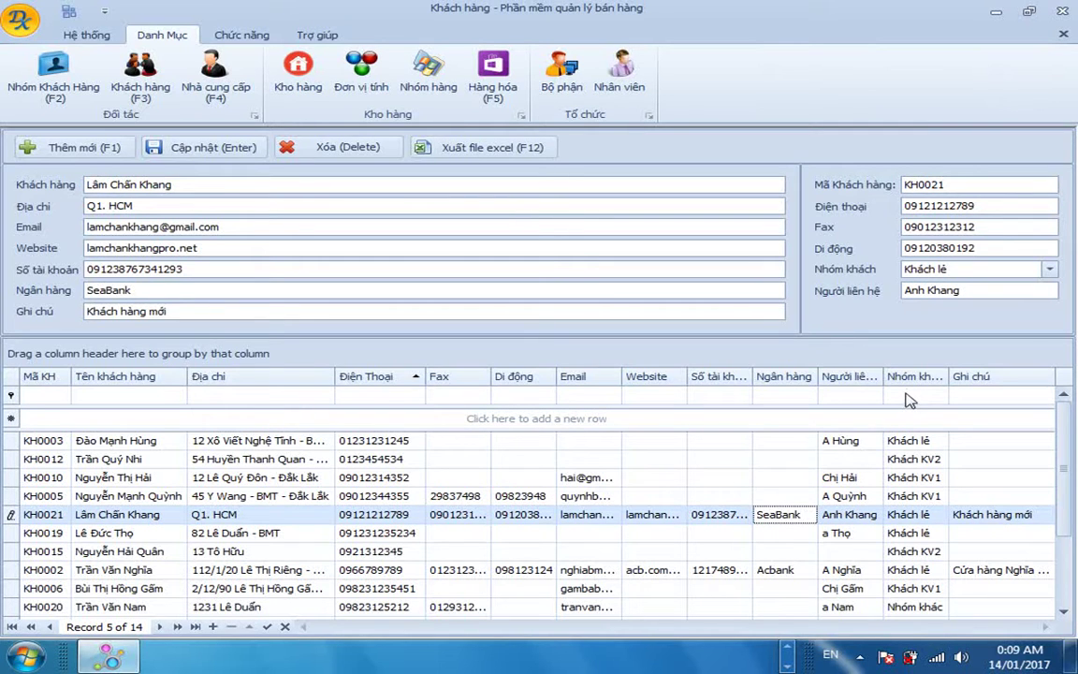
left_click_drag(906, 383, 222, 361)
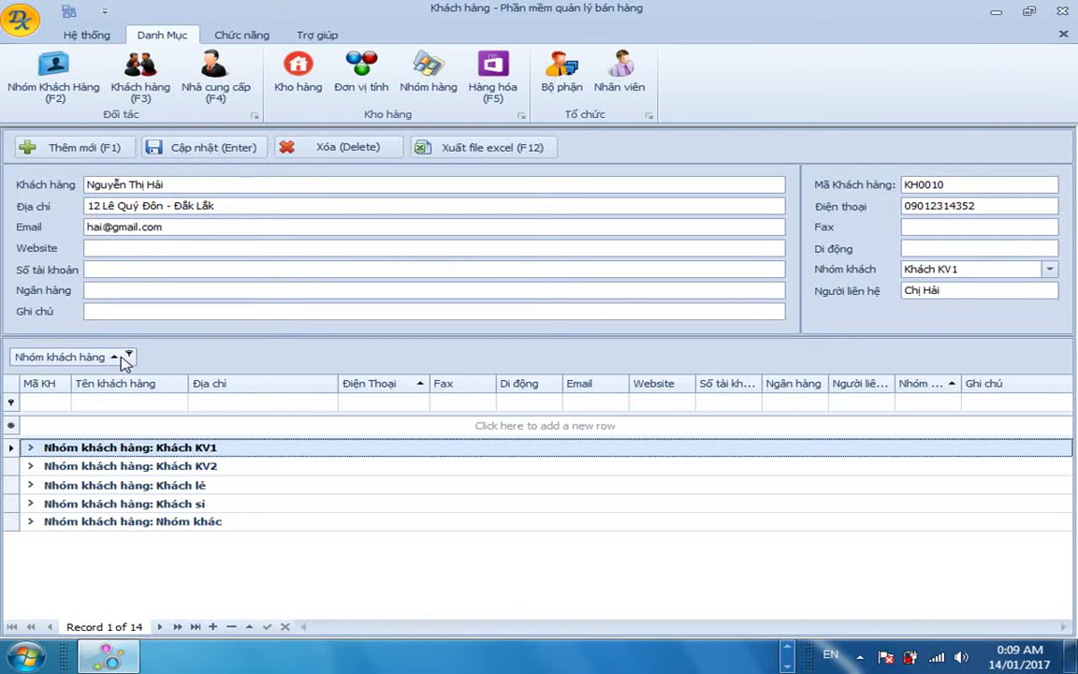
Keep the groups in ascending order and expand Khách KV1, browsing its customers.
left_click(122, 361)
left_click(121, 362)
left_click(29, 449)
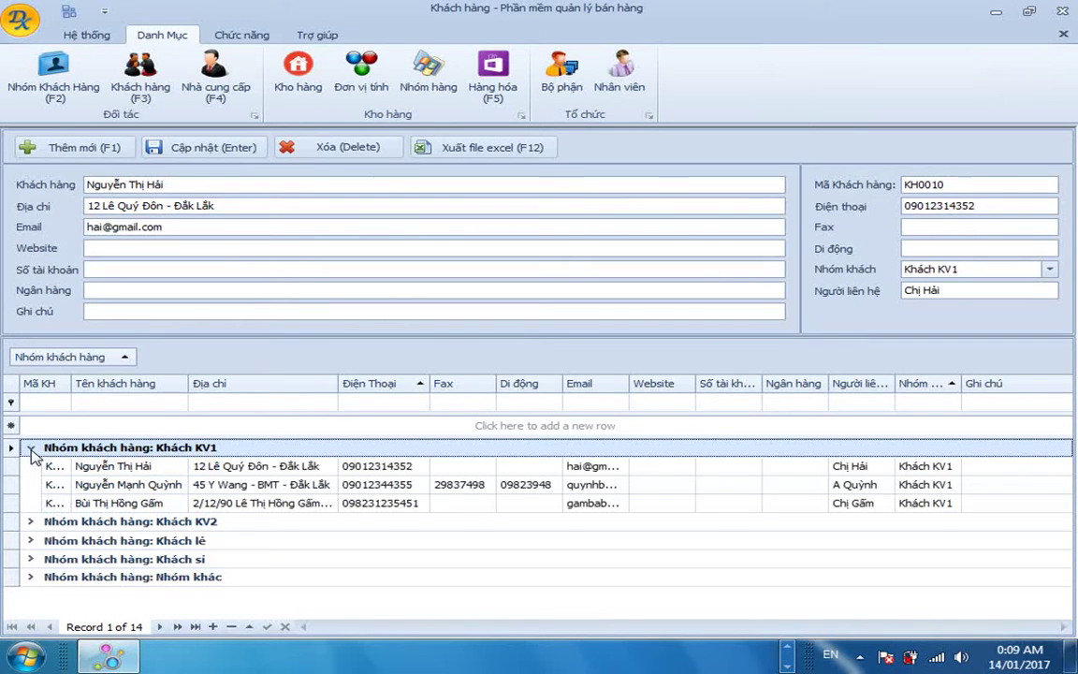
left_click(123, 485)
left_click(122, 467)
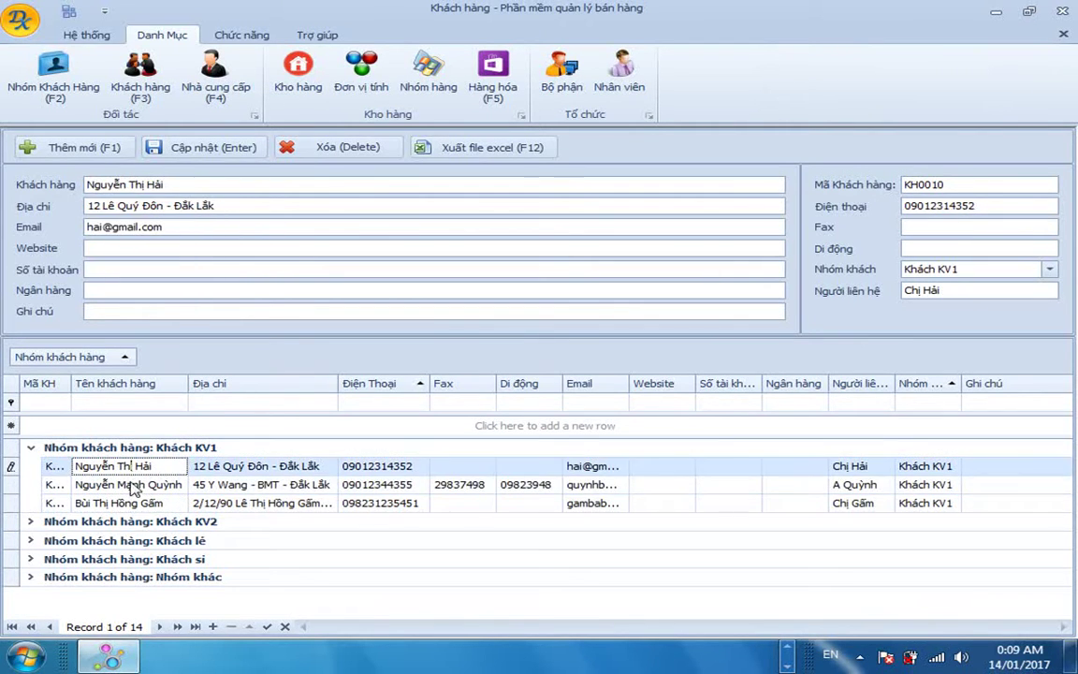
left_click(125, 503)
left_click(137, 485)
left_click(127, 466)
left_click(138, 503)
left_click(139, 484)
left_click(140, 469)
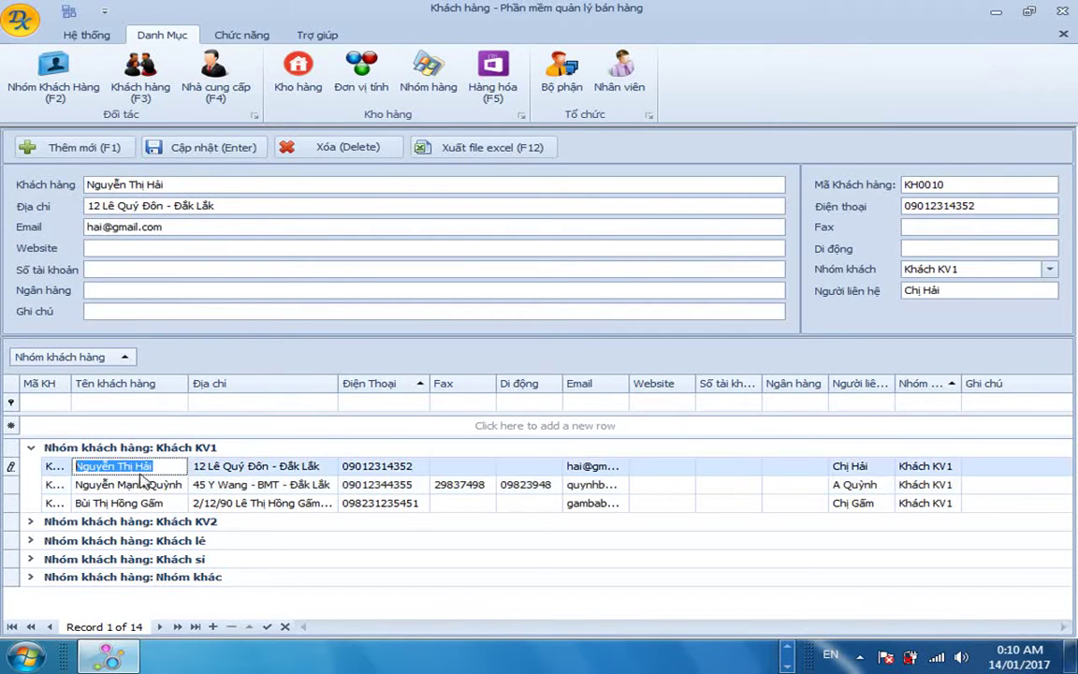
left_click(32, 449)
left_click(31, 449)
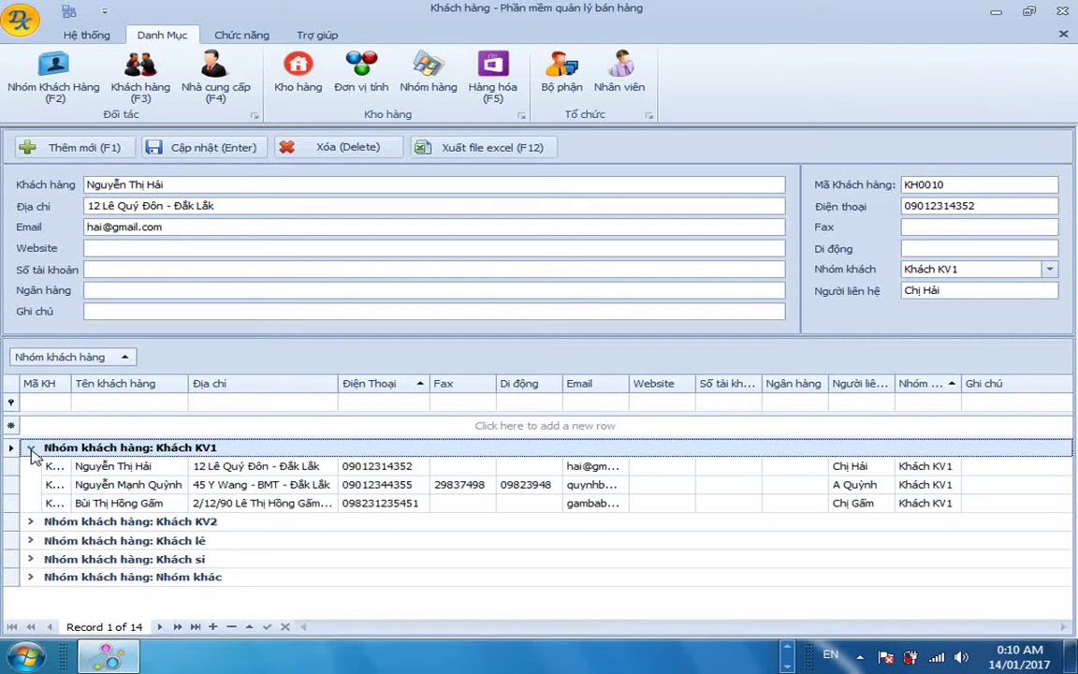
Expand the Khách KV2 and Khách lẻ groups and step through their customers.
left_click(31, 523)
left_click(116, 558)
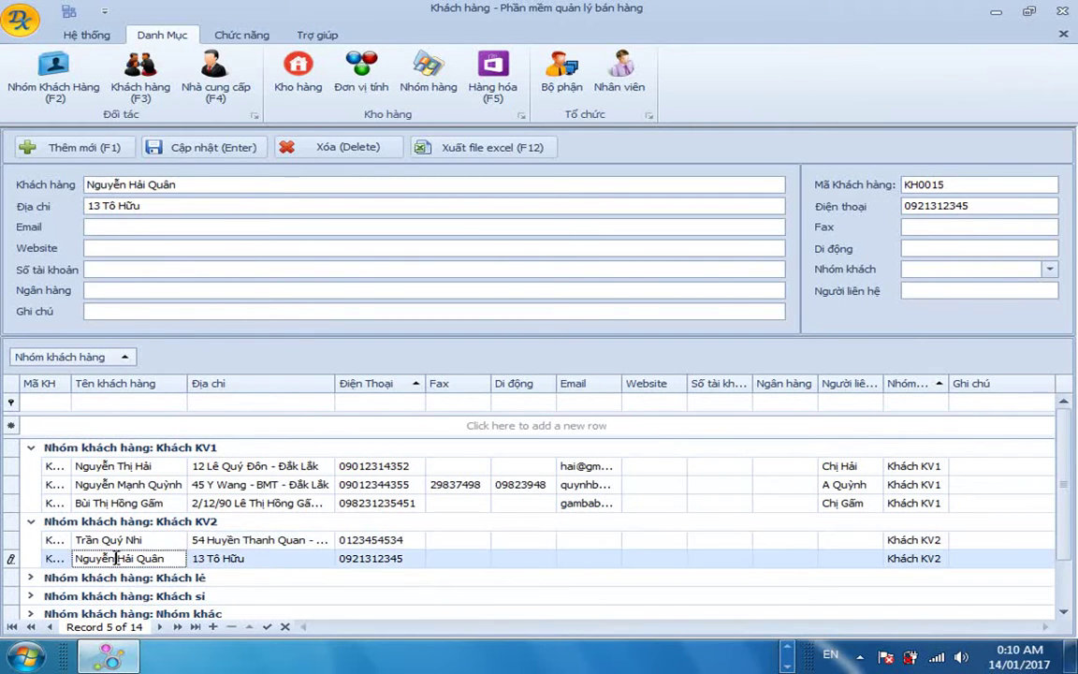
left_click(31, 578)
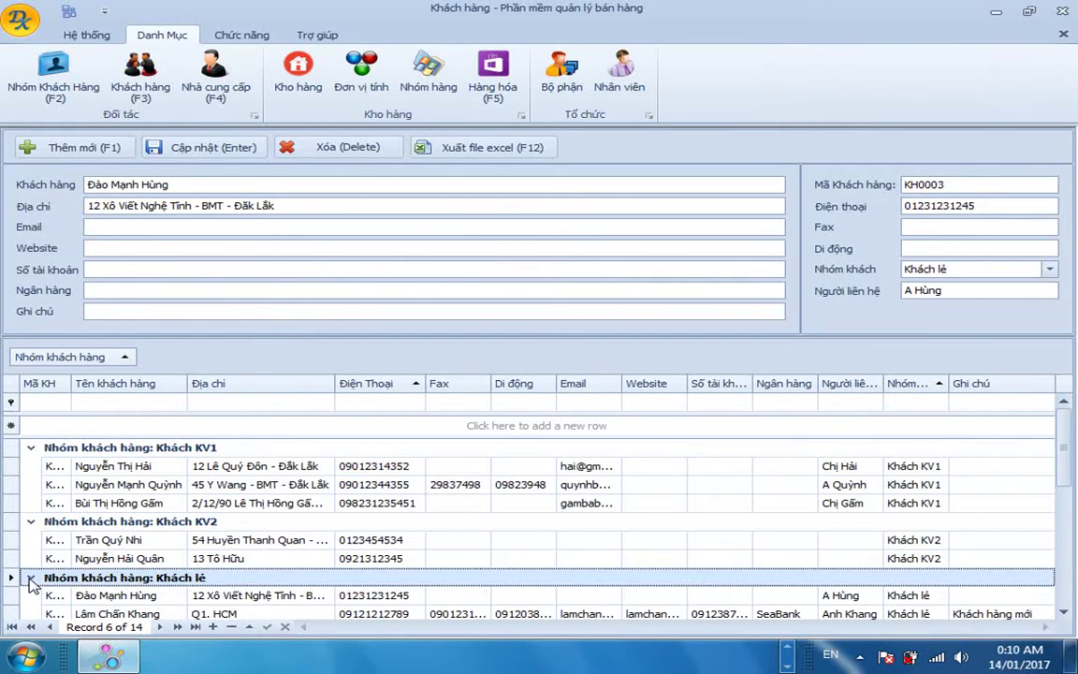
left_click(107, 596)
key("Down")
key("Down")
key("Down")
key("Down")
key("Down")
key("Down")
key("Down")
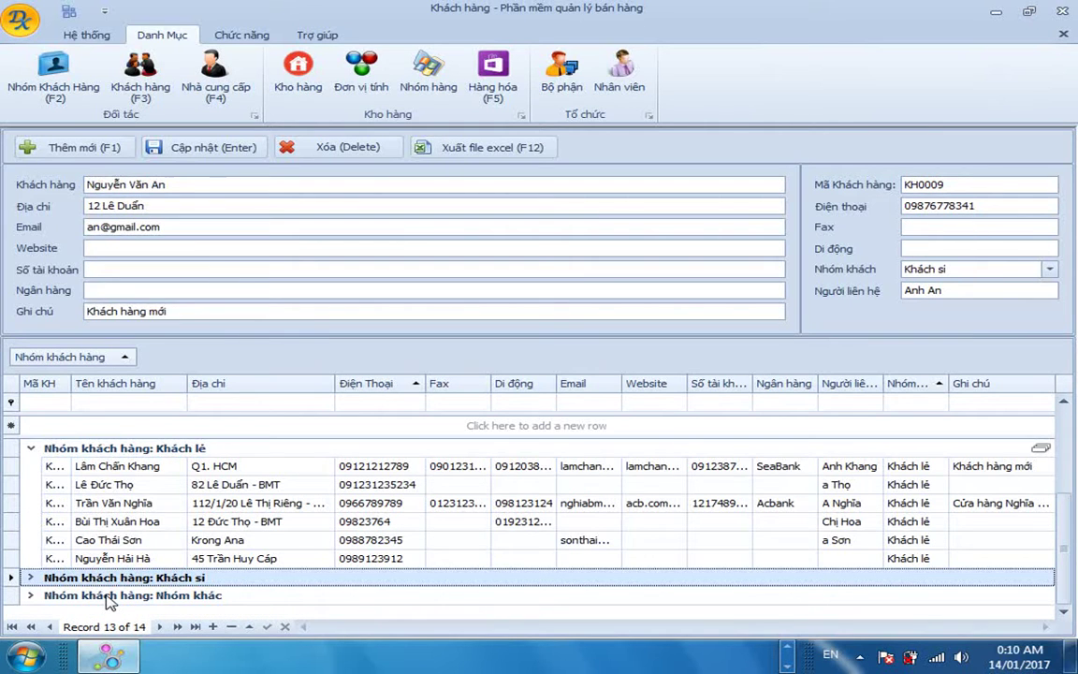
key("Up")
key("Up")
key("Up")
key("Up")
key("Up")
key("Up")
key("Up")
key("Down")
key("Down")
key("Down")
key("Down")
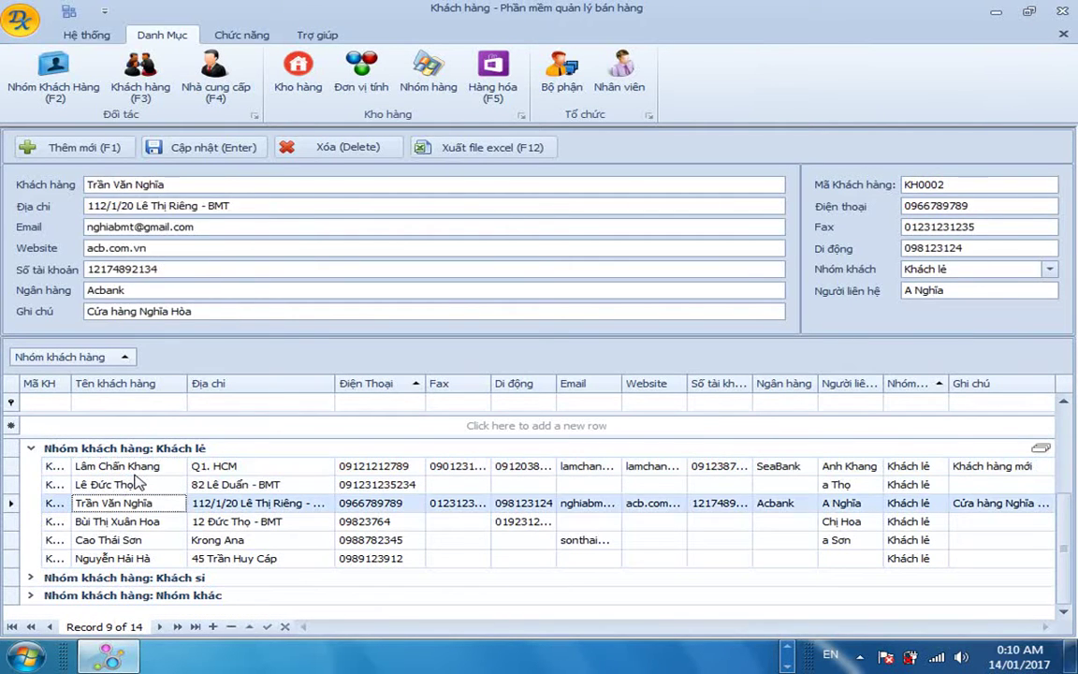
key("Down")
key("Down")
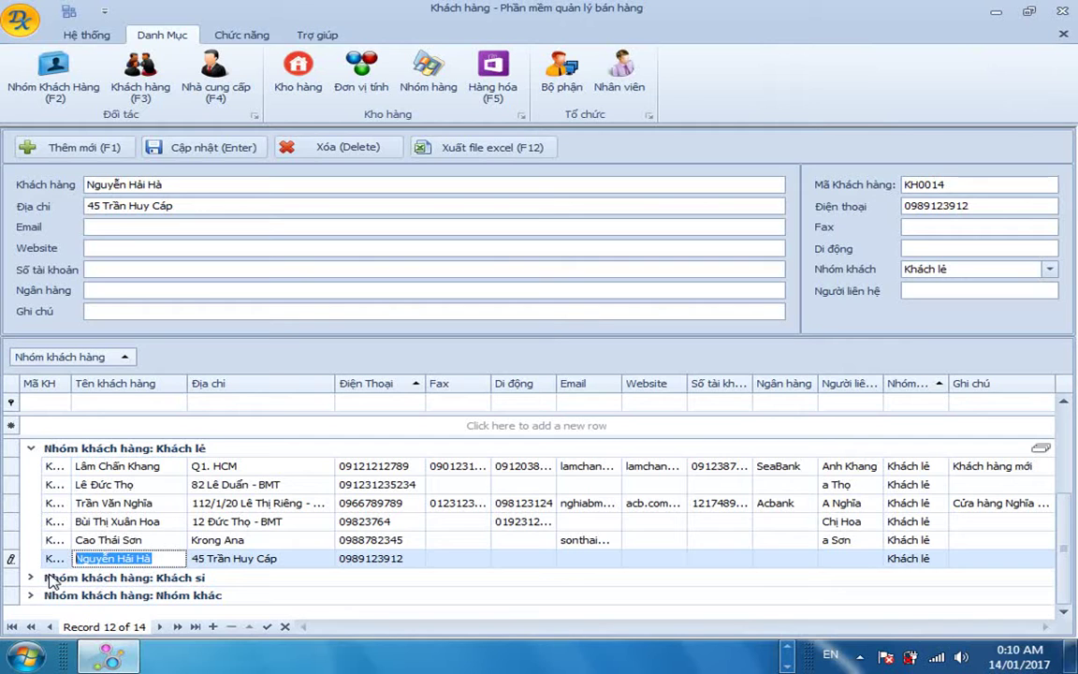
Expand the Khách sỉ and Nhóm khác groups and return to the top of the list.
left_click(30, 579)
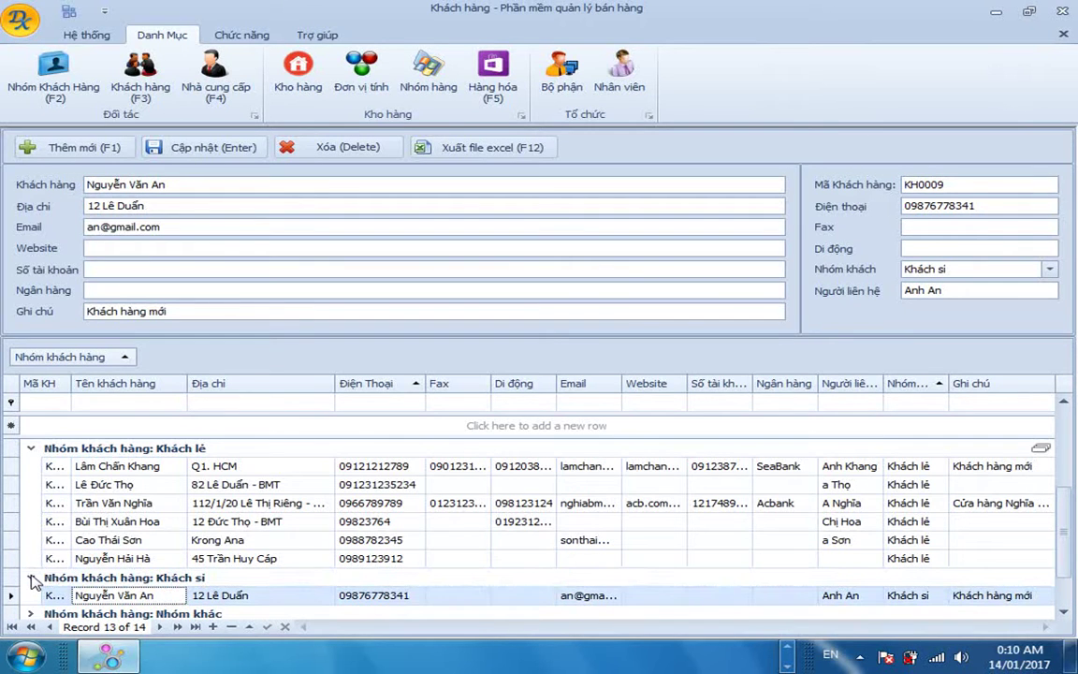
left_click(31, 614)
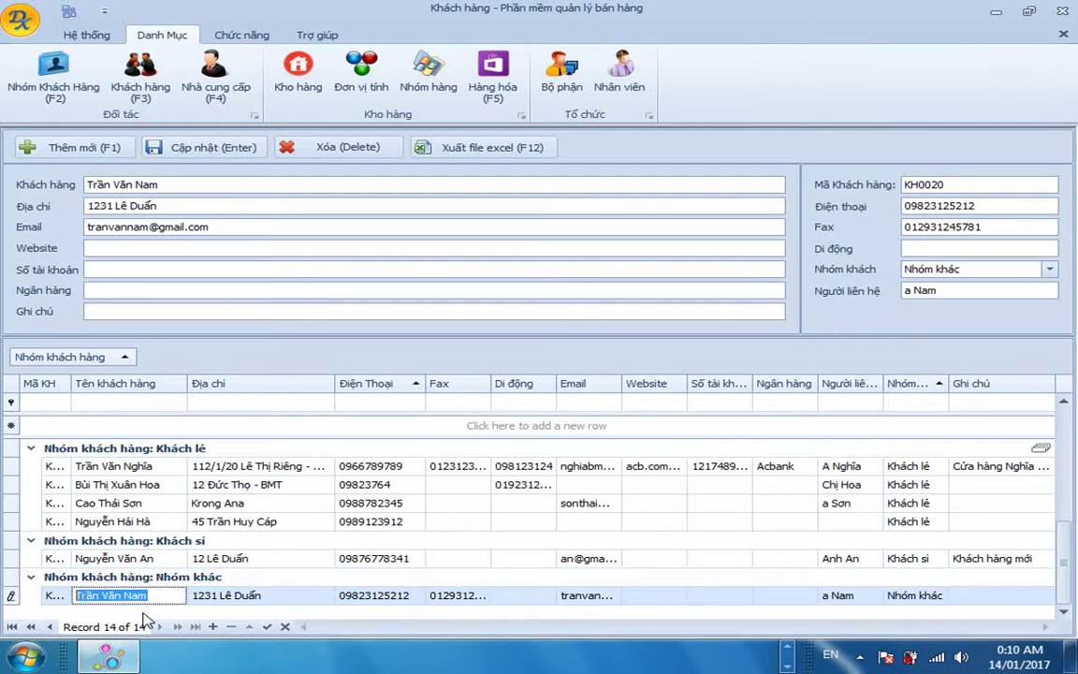
key("Up")
key("Up")
key("Up")
key("Up")
key("Up")
key("Up")
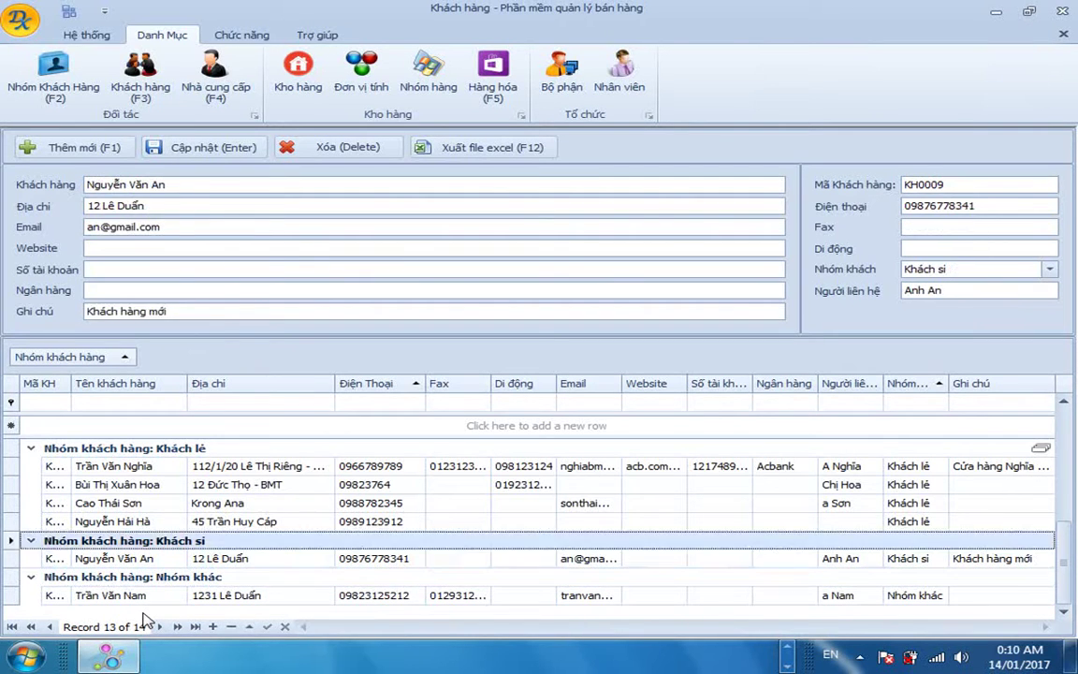
key("Up")
key("Up")
key("Up")
key("Up")
key("Up")
key("Up")
key("Up")
key("Up")
key("Up")
key("Up")
key("Up")
key("Up")
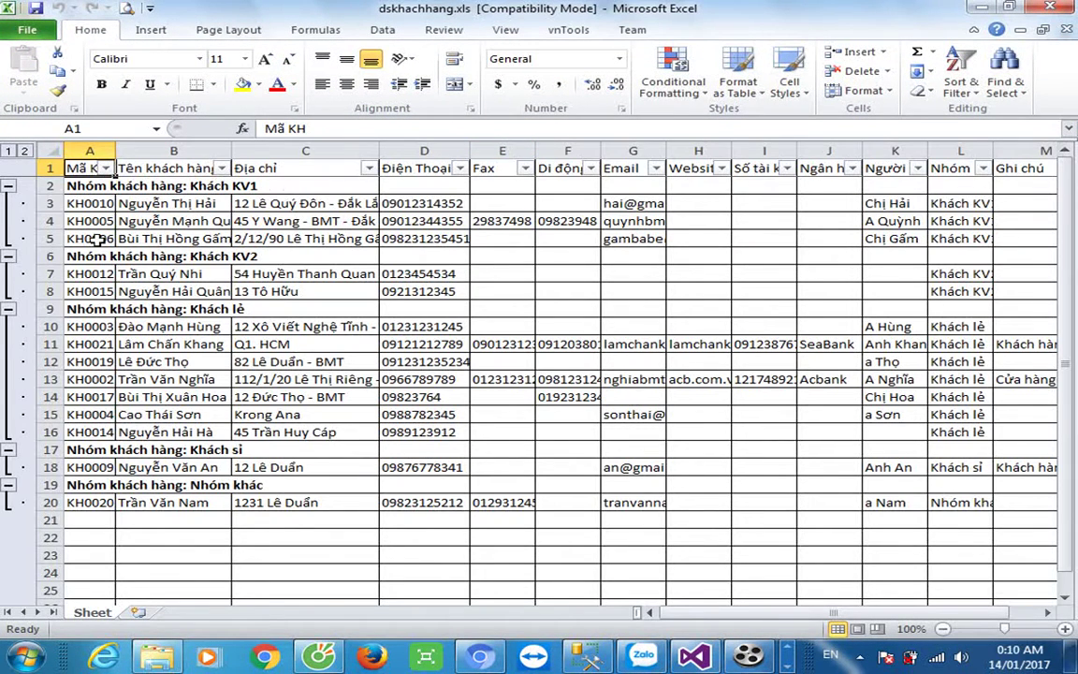
Set the entire worksheet's font to Times New Roman.
left_click(52, 151)
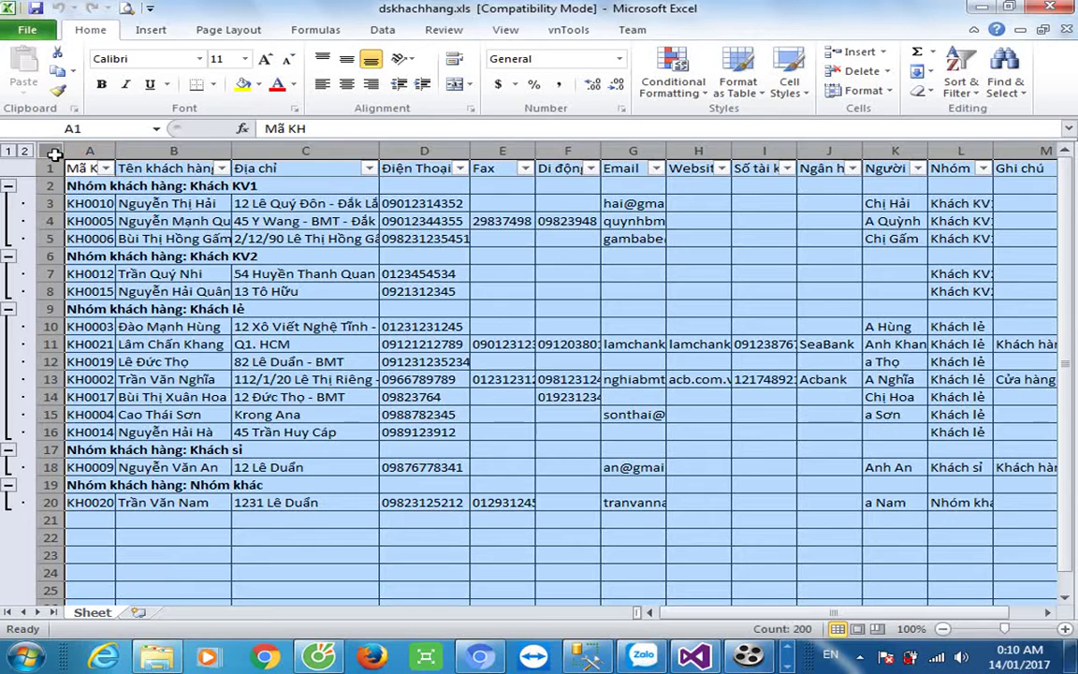
left_click(184, 62)
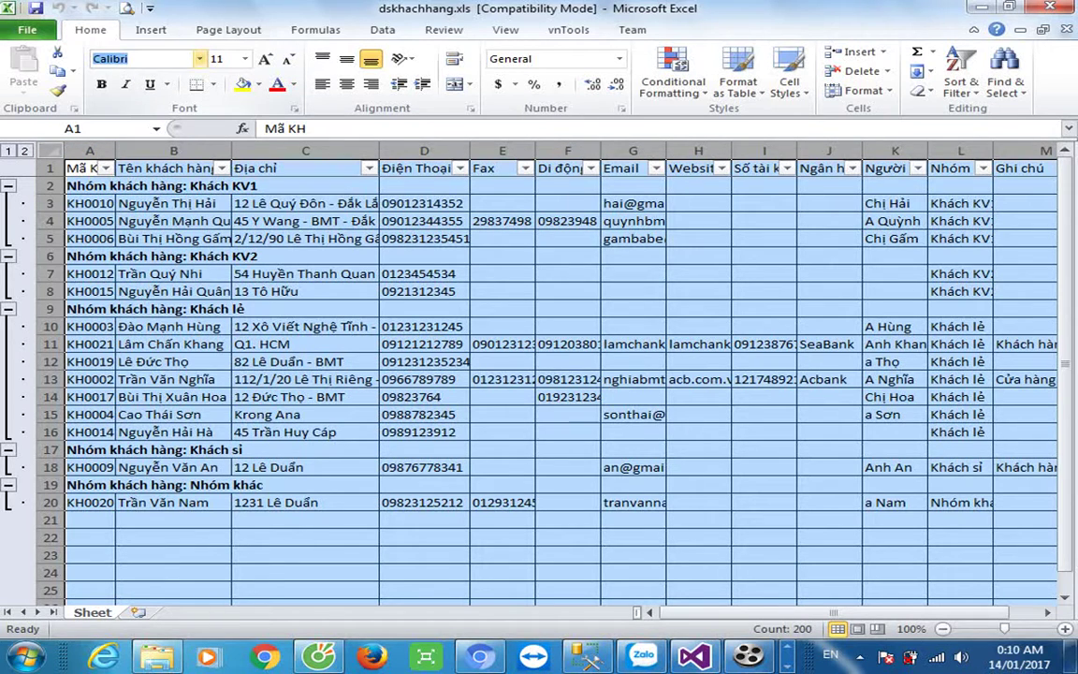
type("Times New Roman")
key("Return")
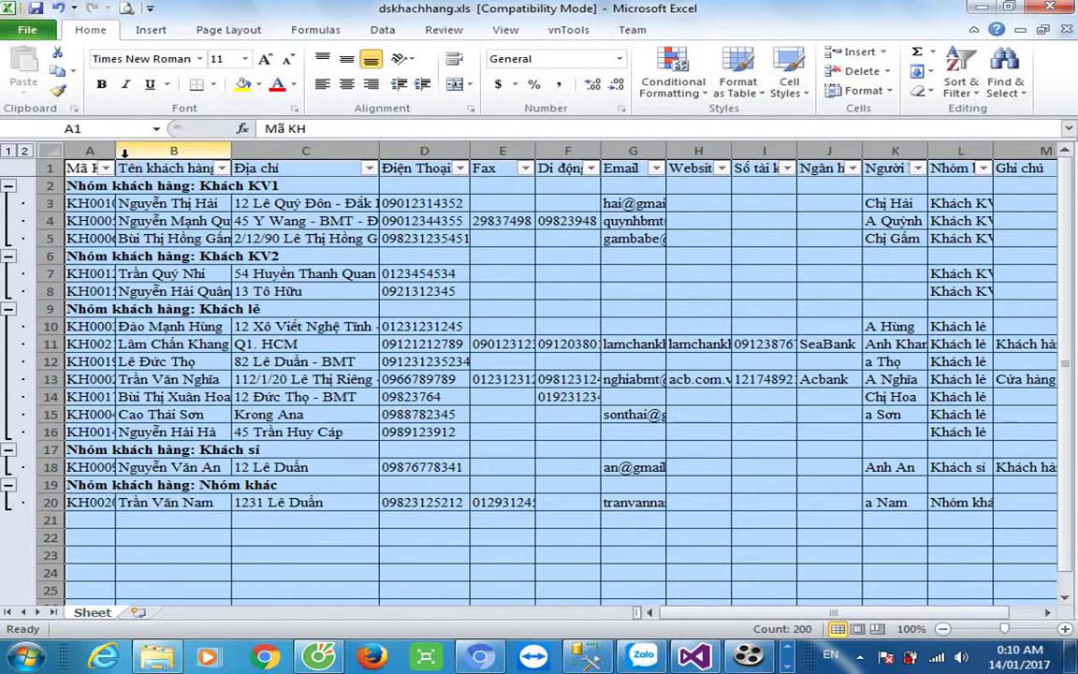
Autofit the columns, then give every column column K's width and return to A1.
double_click(115, 151)
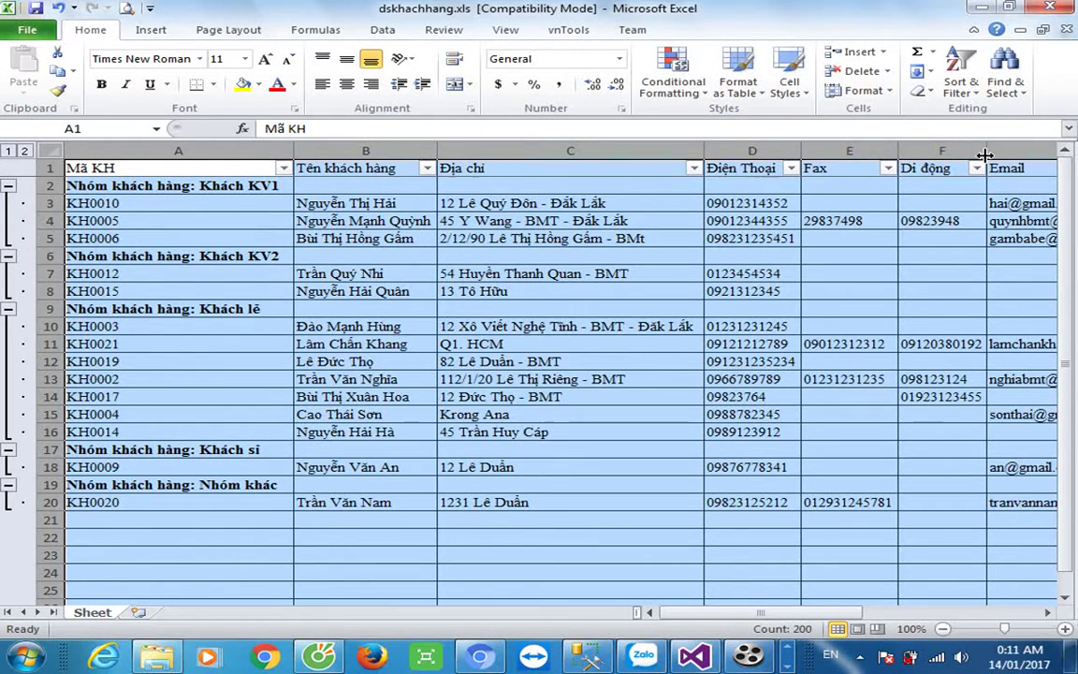
left_click_drag(833, 613, 922, 615)
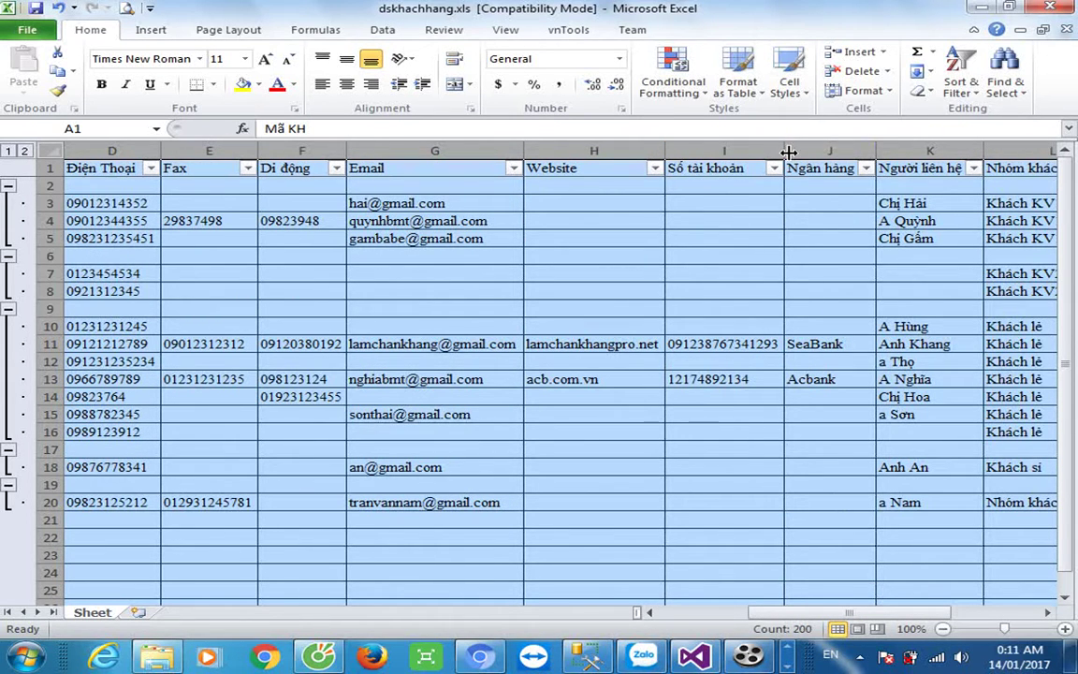
left_click(984, 146)
left_click(974, 150)
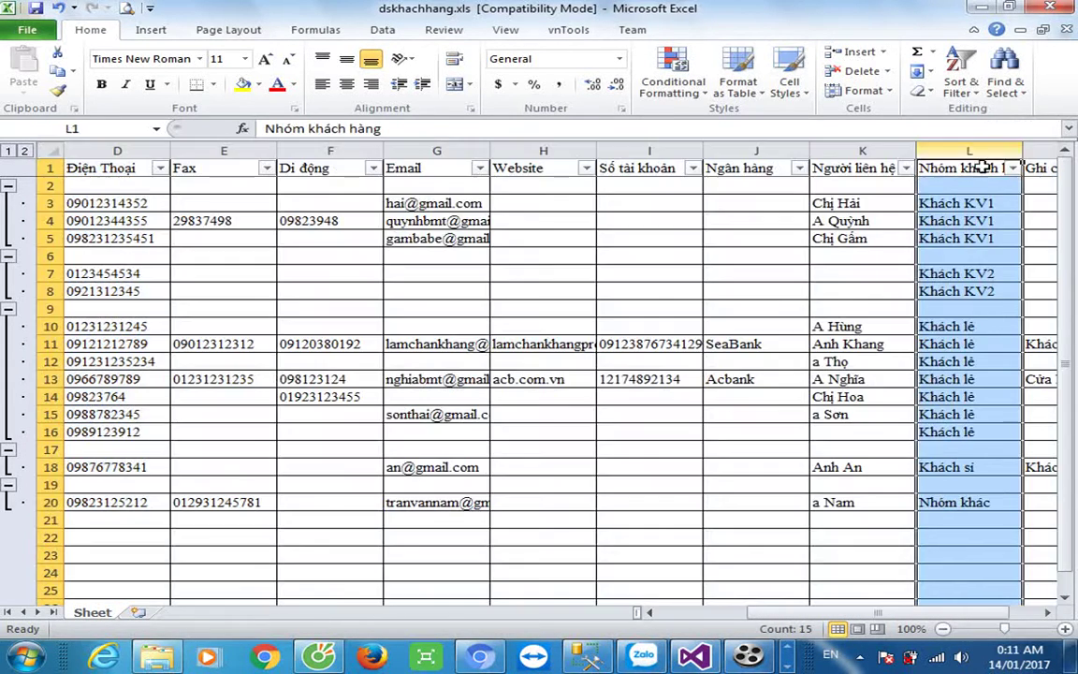
left_click_drag(828, 618, 848, 618)
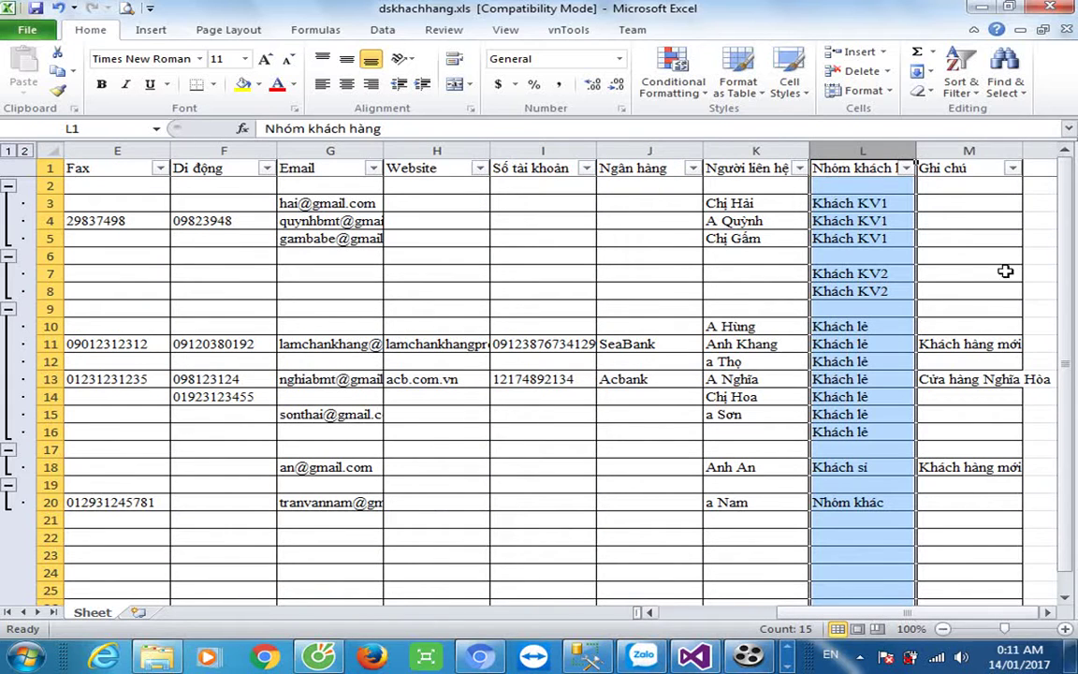
left_click(826, 363)
left_click(71, 180)
key("Left")
key("Left")
key("Left")
key("Left")
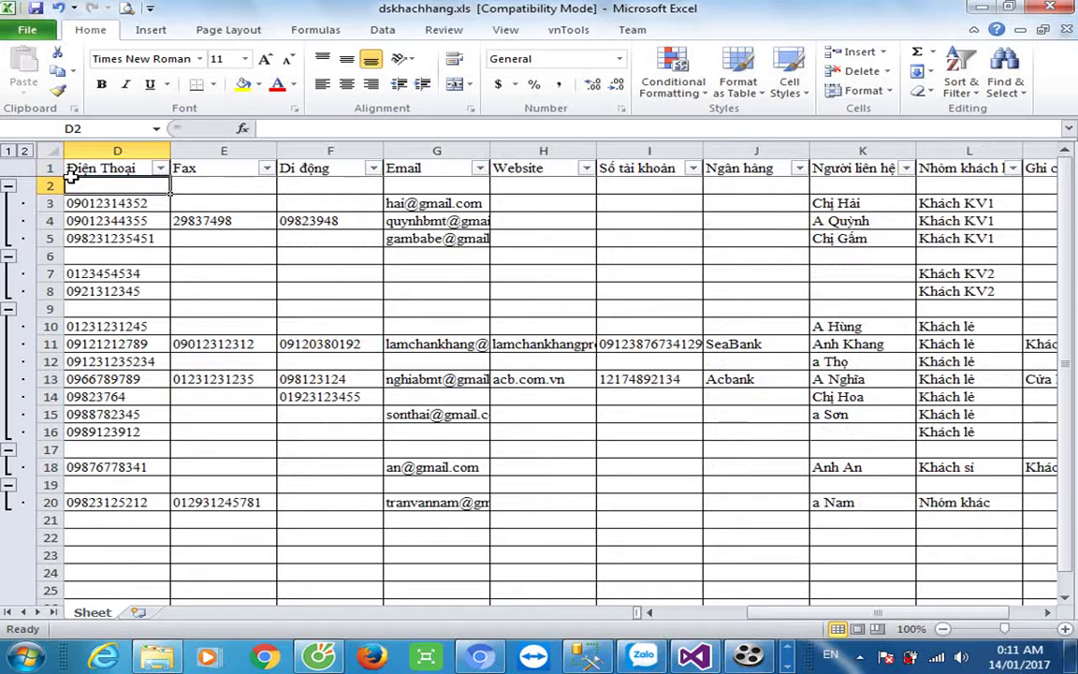
key("Up")
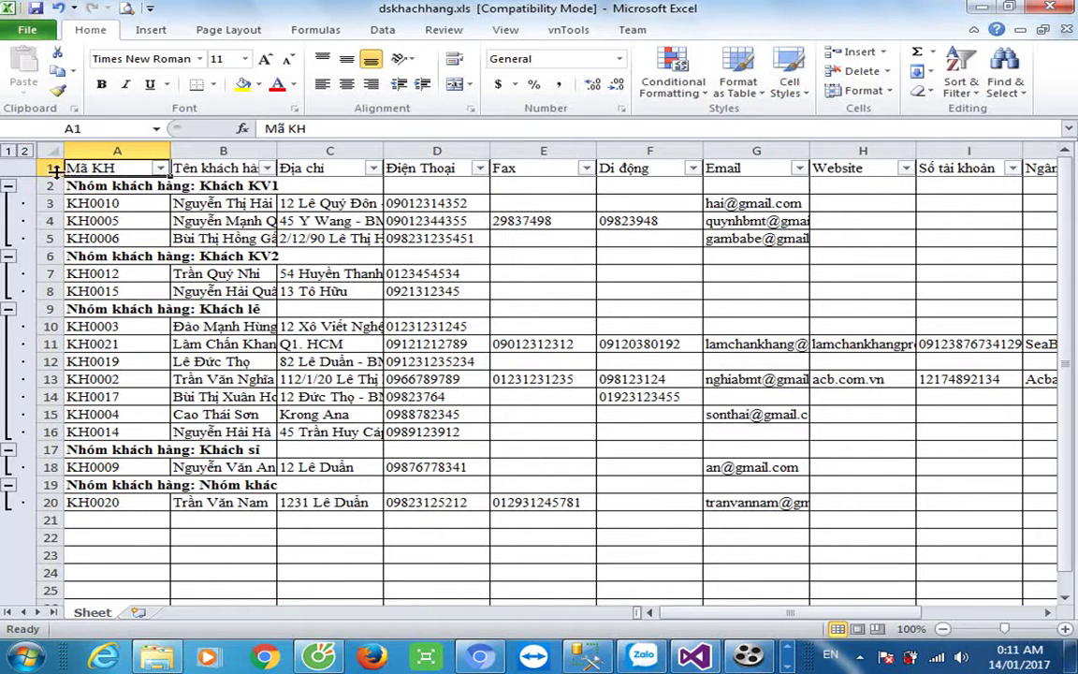
Insert three blank rows above the column header row.
left_click(49, 169)
right_click(51, 168)
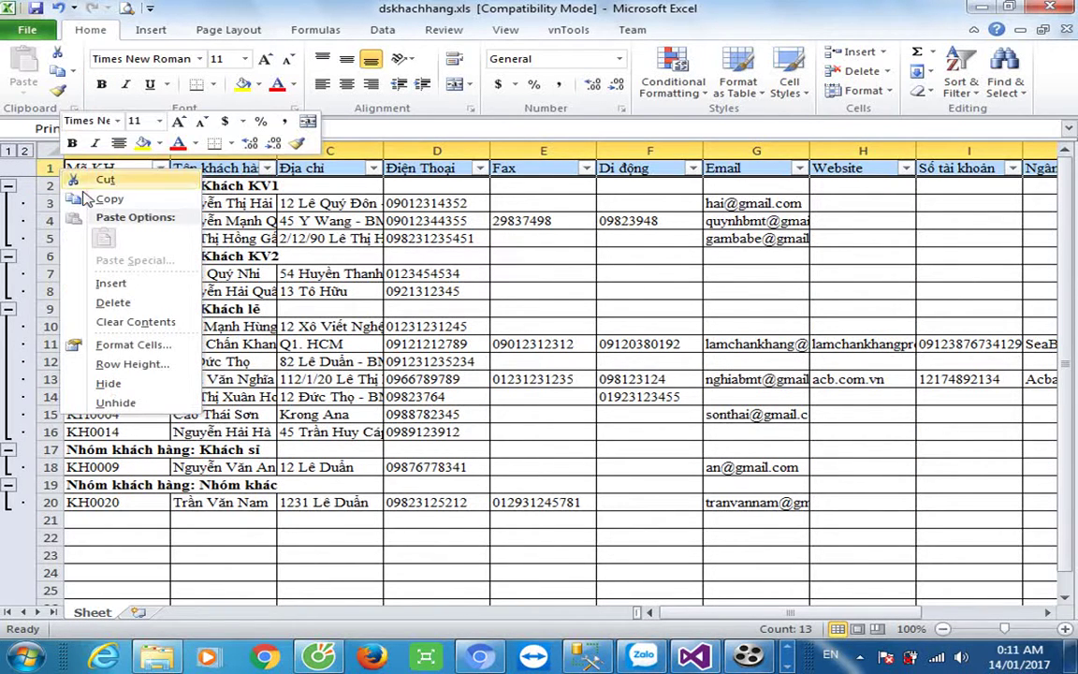
left_click(105, 285)
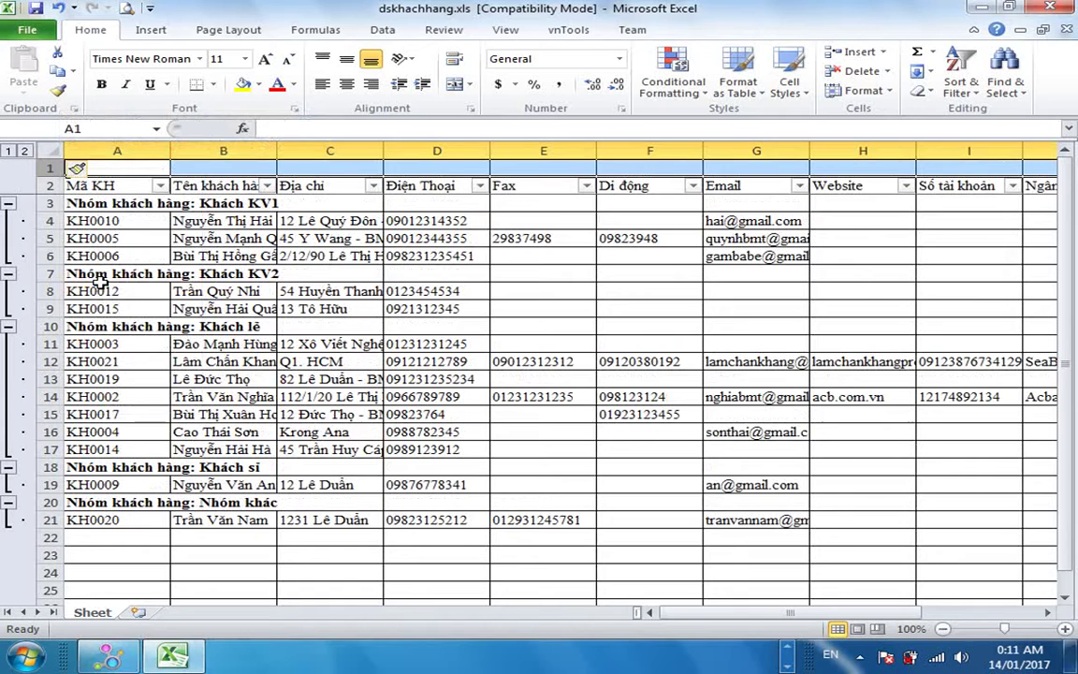
right_click(47, 168)
left_click(104, 283)
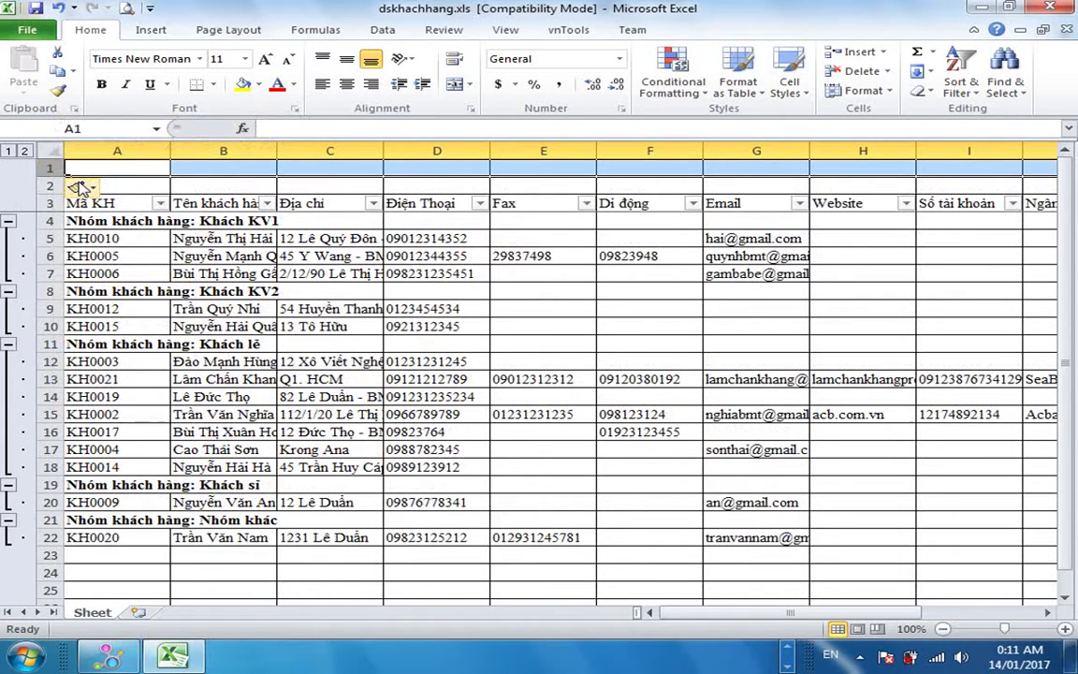
right_click(53, 170)
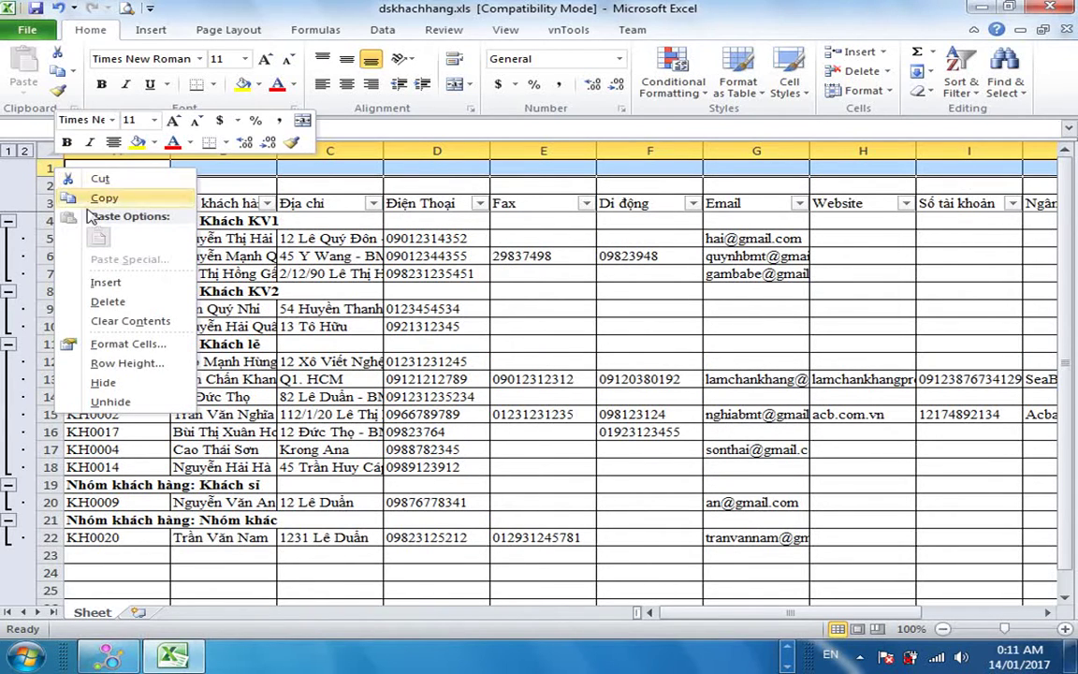
left_click(104, 283)
left_click(535, 307)
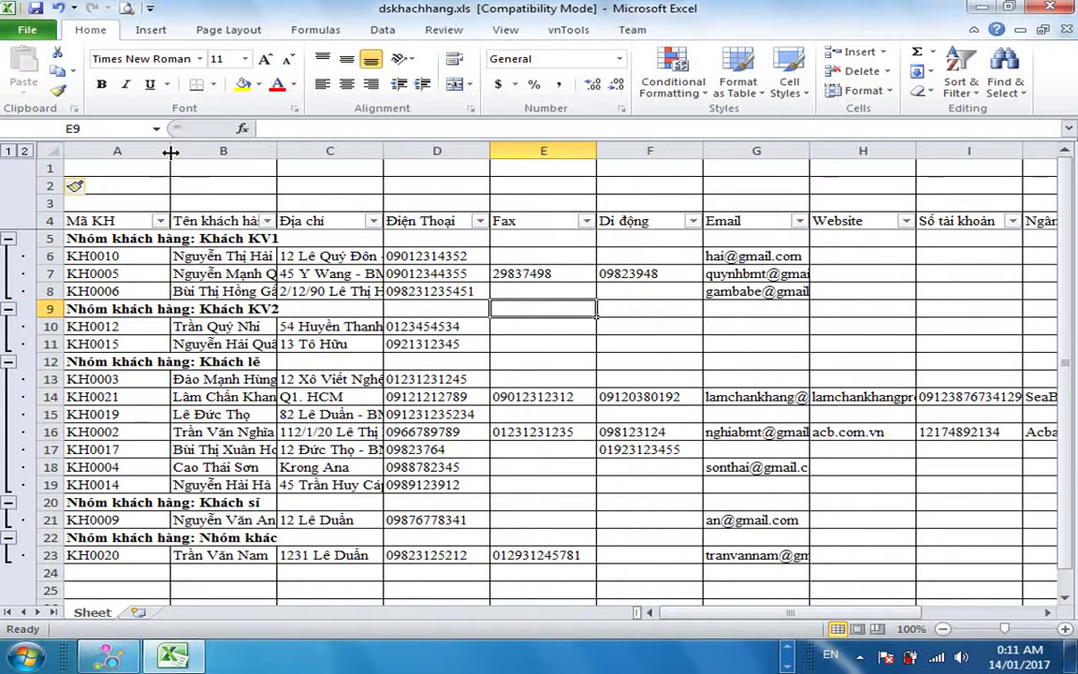
Narrow column A to about 10.29 width.
left_click_drag(171, 152, 129, 151)
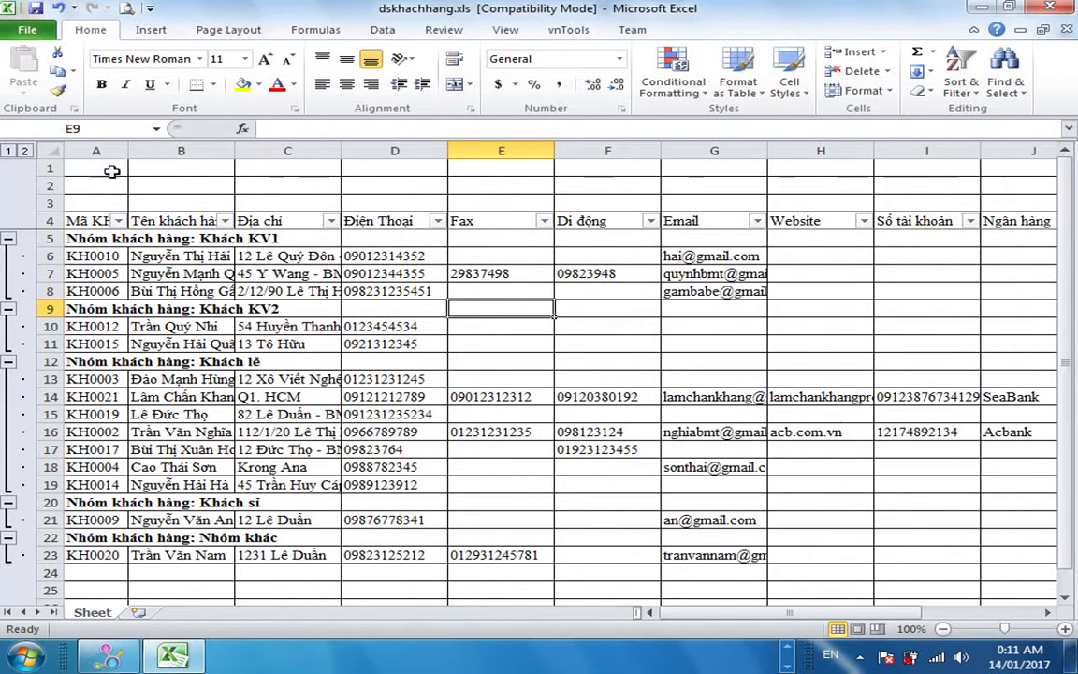
left_click(87, 165)
left_click_drag(48, 167, 48, 202)
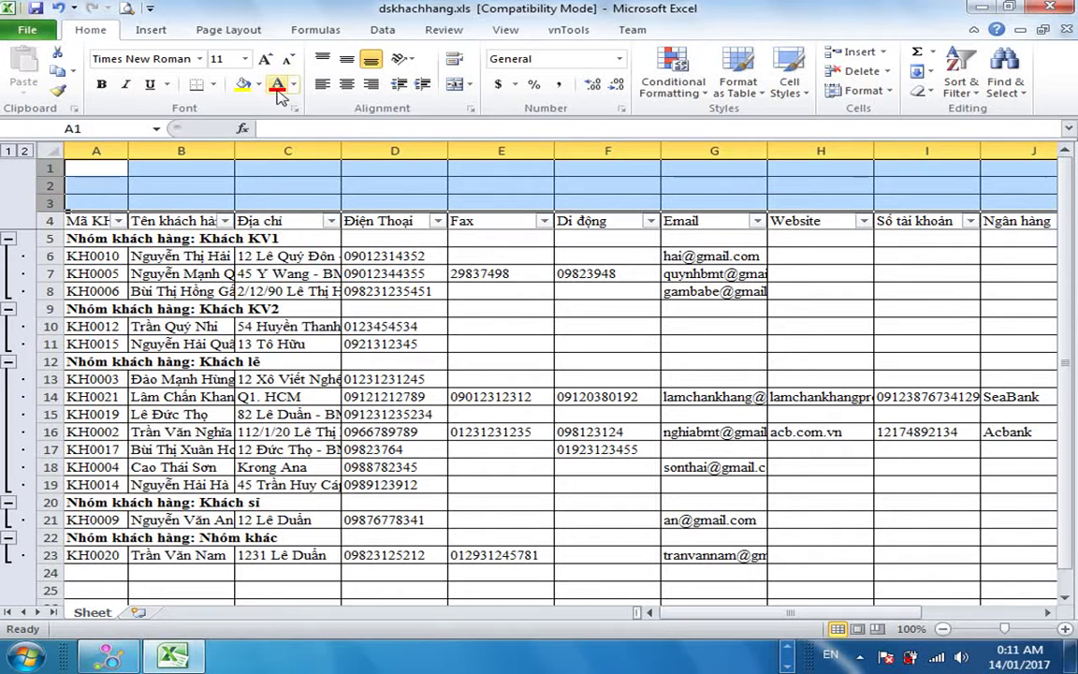
Remove all borders from the three new blank rows.
left_click(213, 85)
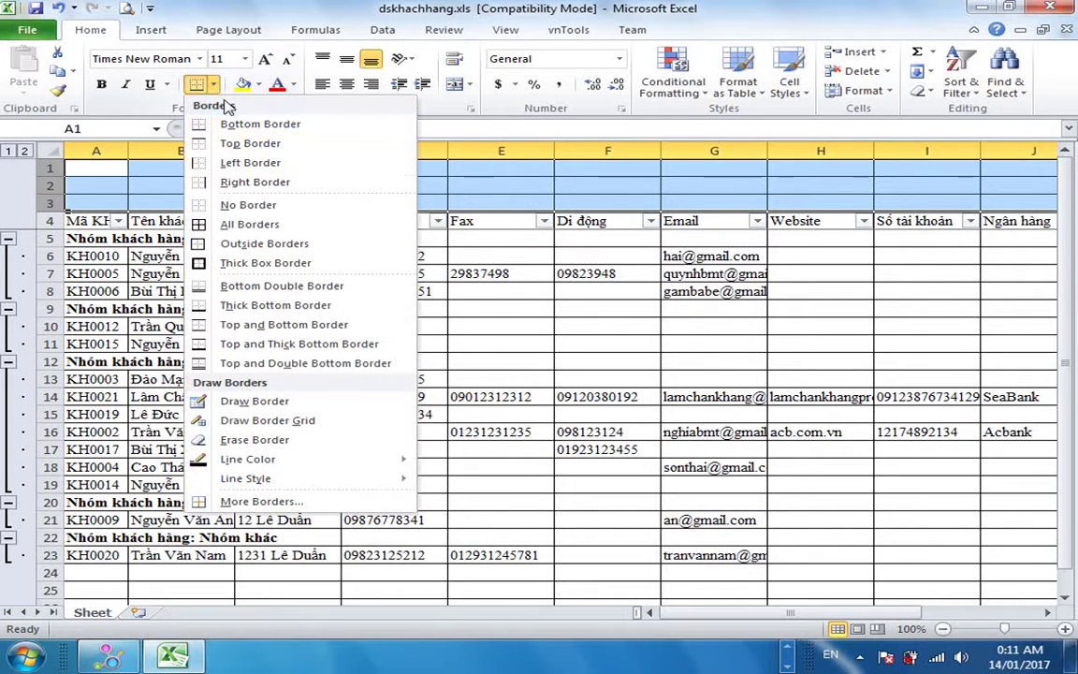
left_click(212, 205)
left_click(394, 185)
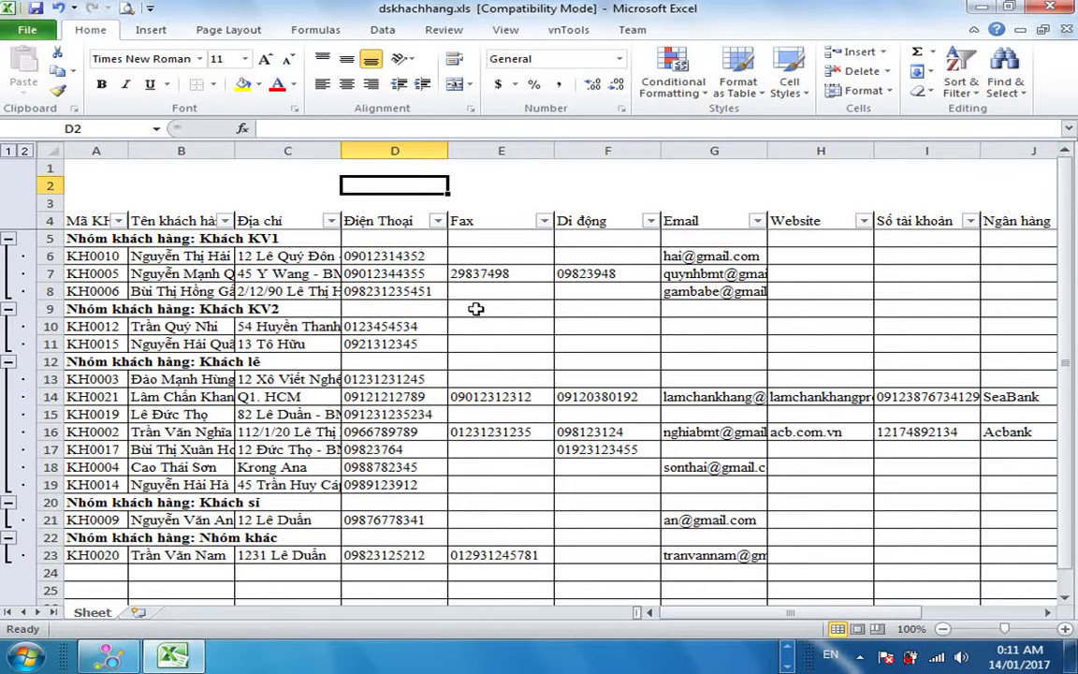
Give header cells A4:M4 (through Ghi chú) a Thick Box Border plus All Borders.
left_click(45, 217)
left_click(394, 344)
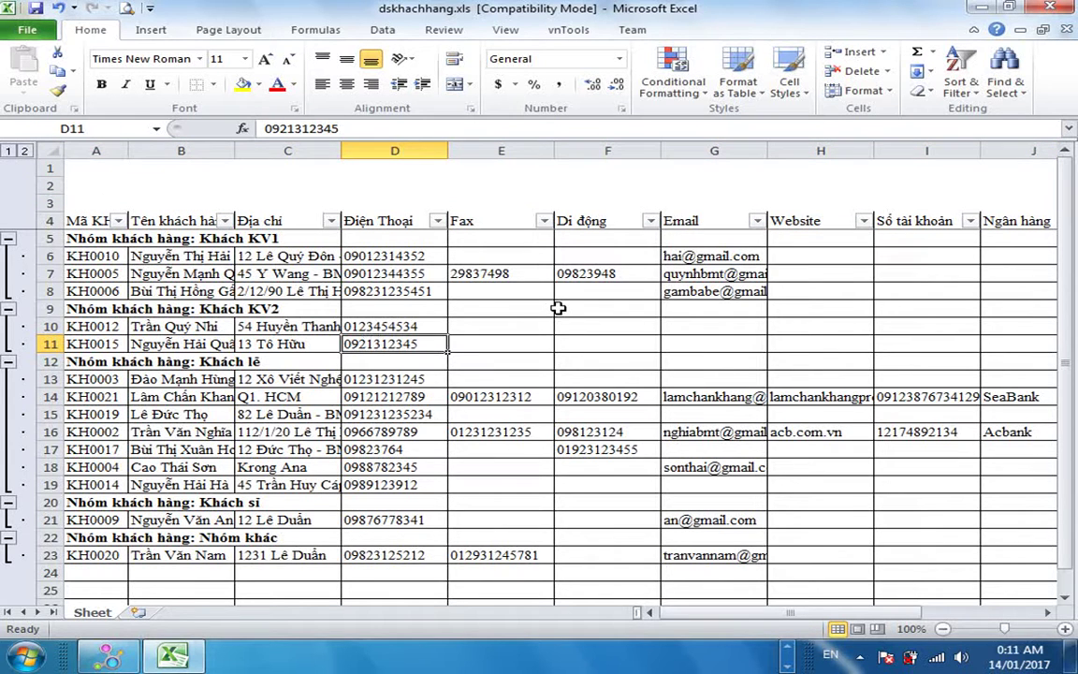
left_click(780, 232)
key("Right")
key("Right")
key("Right")
key("Right")
key("Right")
key("Right")
key("Right")
key("Right")
key("Right")
key("Right")
key("Right")
key("Right")
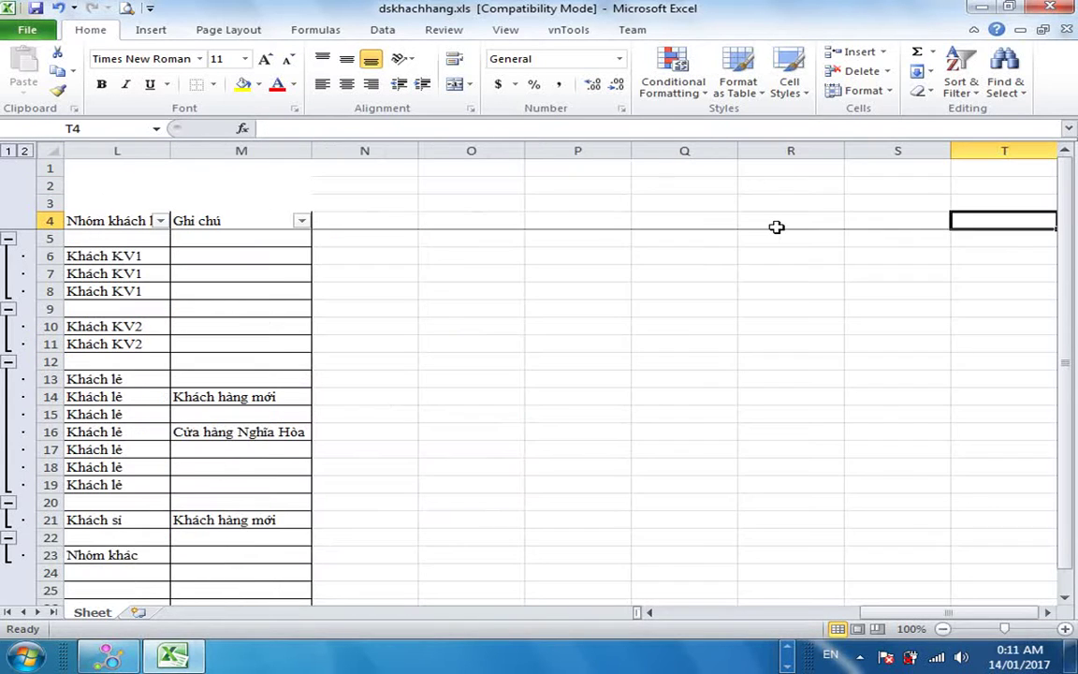
key("Left")
key("Left")
key("Left")
key("Left")
key("Left")
key("Left")
key("Left")
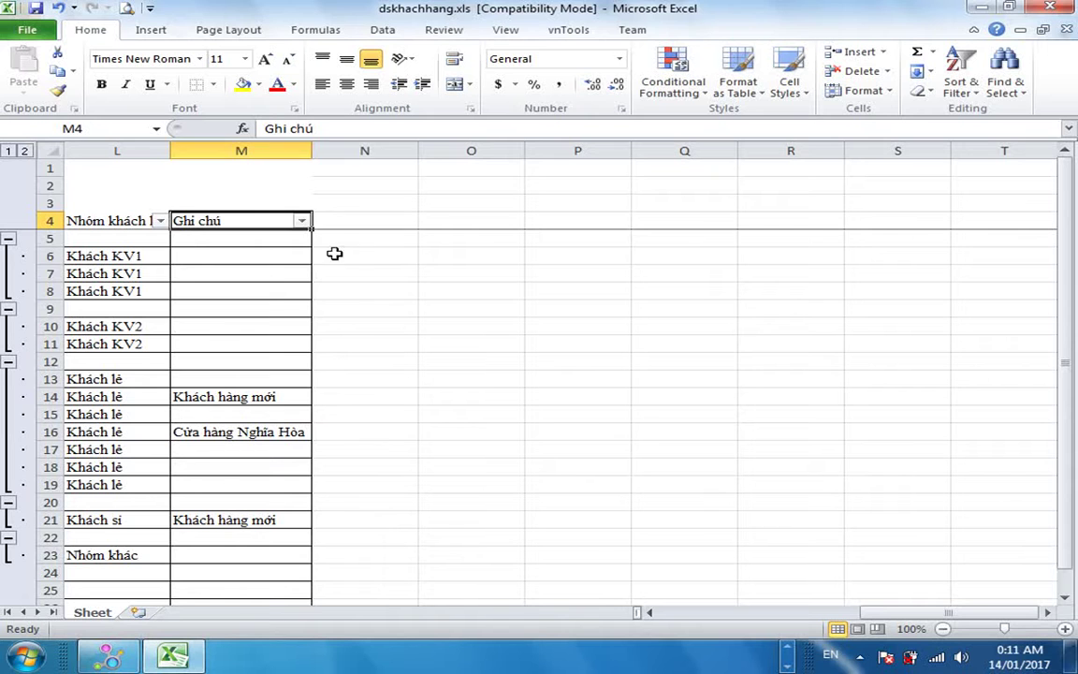
left_click(335, 251)
left_click_drag(178, 221, 41, 219)
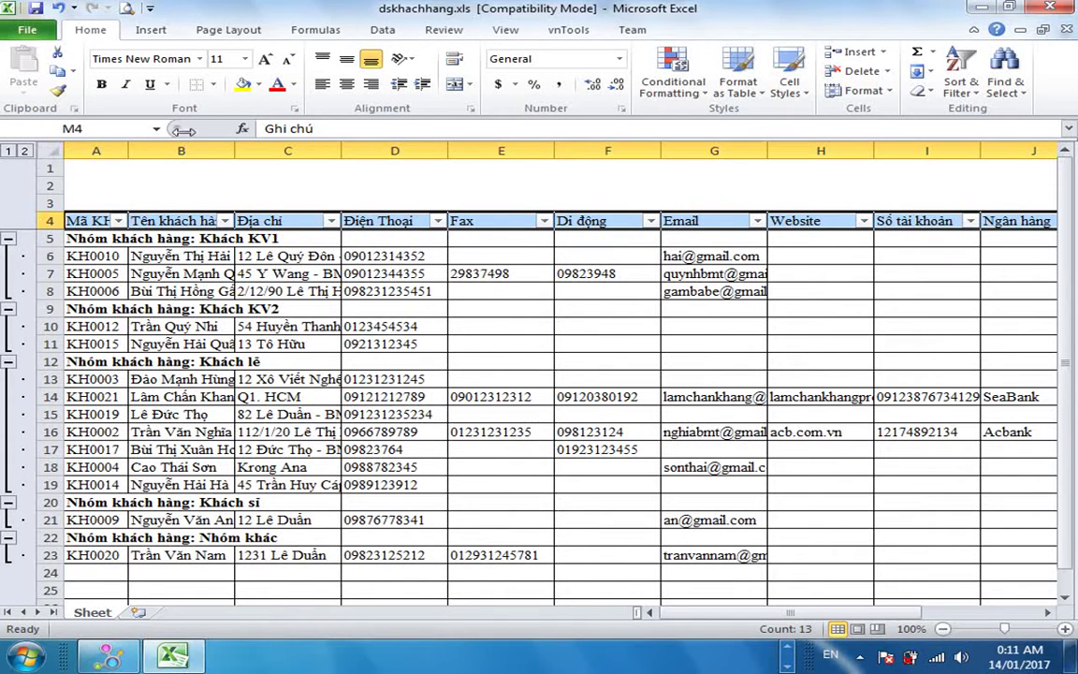
left_click(214, 83)
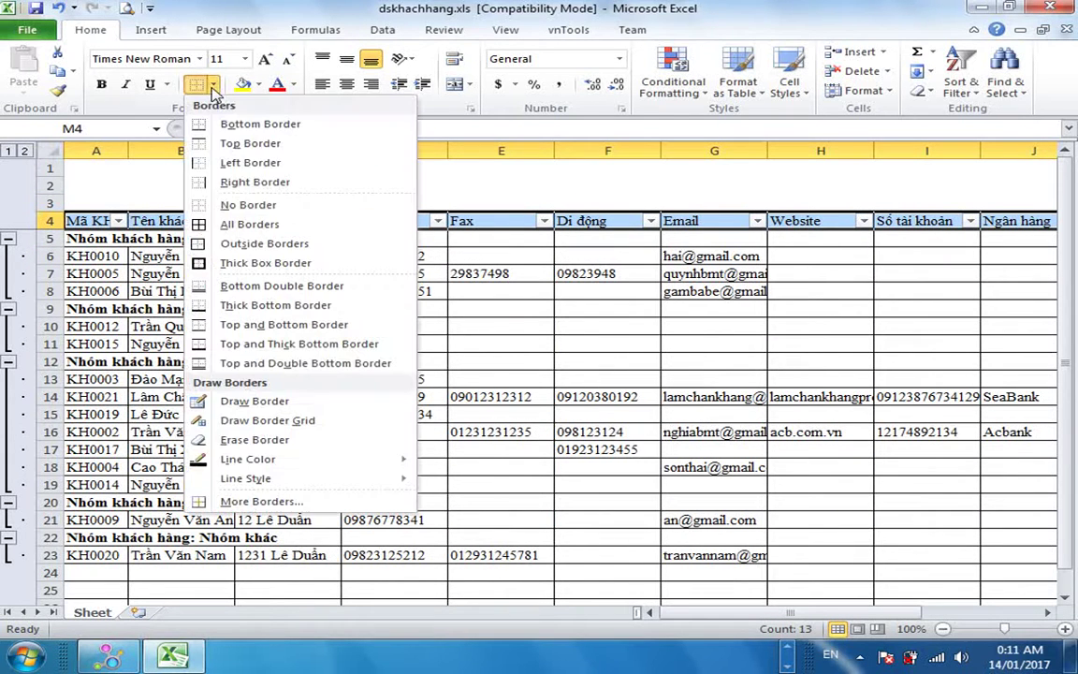
left_click(225, 265)
left_click(213, 83)
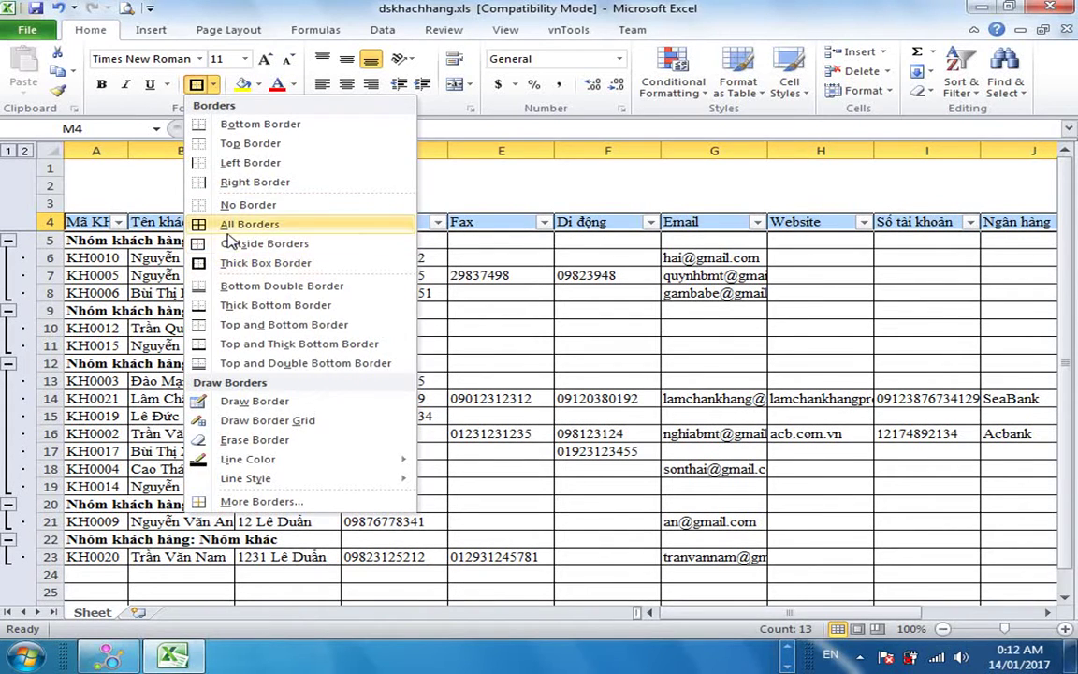
left_click(234, 225)
left_click(248, 309)
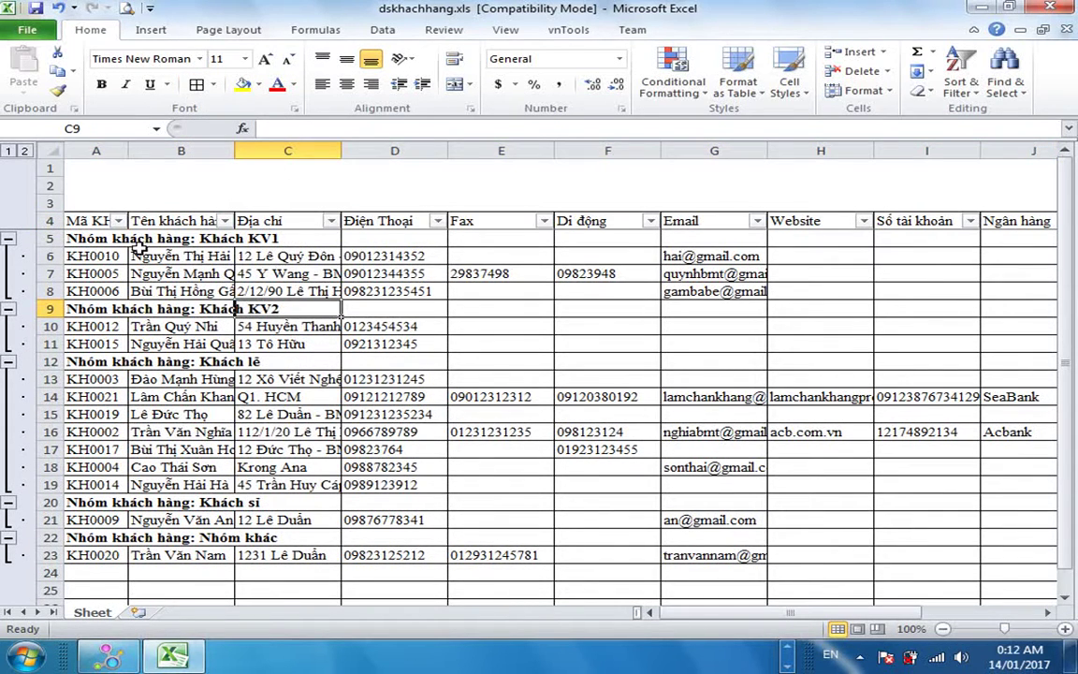
Widen column A slightly and make the Khách lẻ group heading red.
left_click_drag(129, 150, 139, 150)
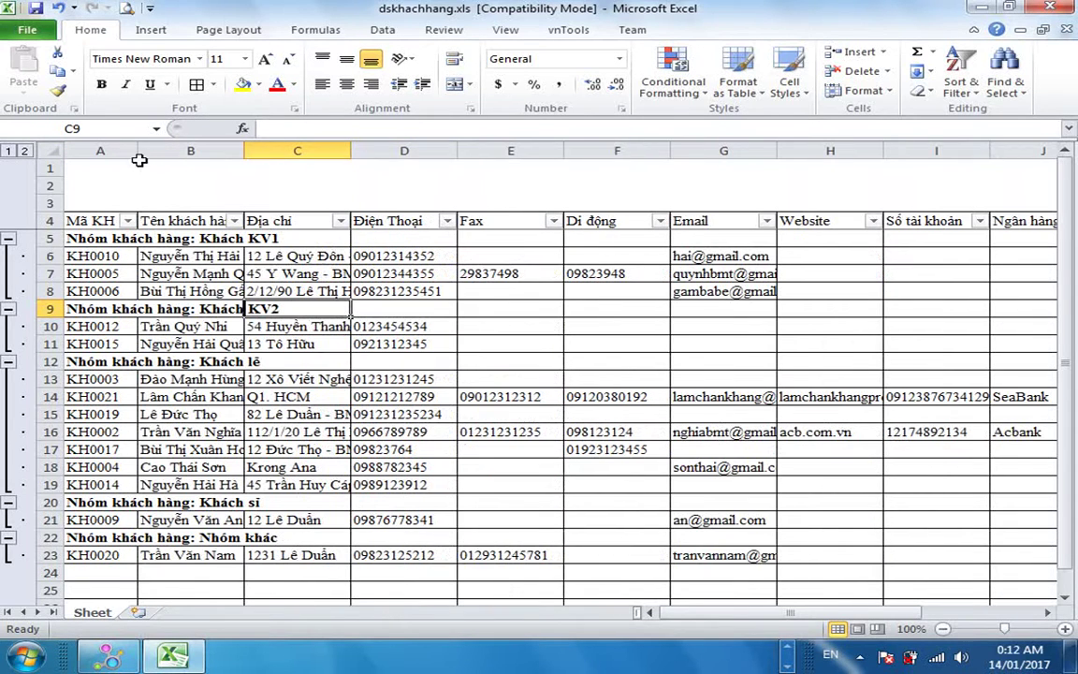
left_click(273, 397)
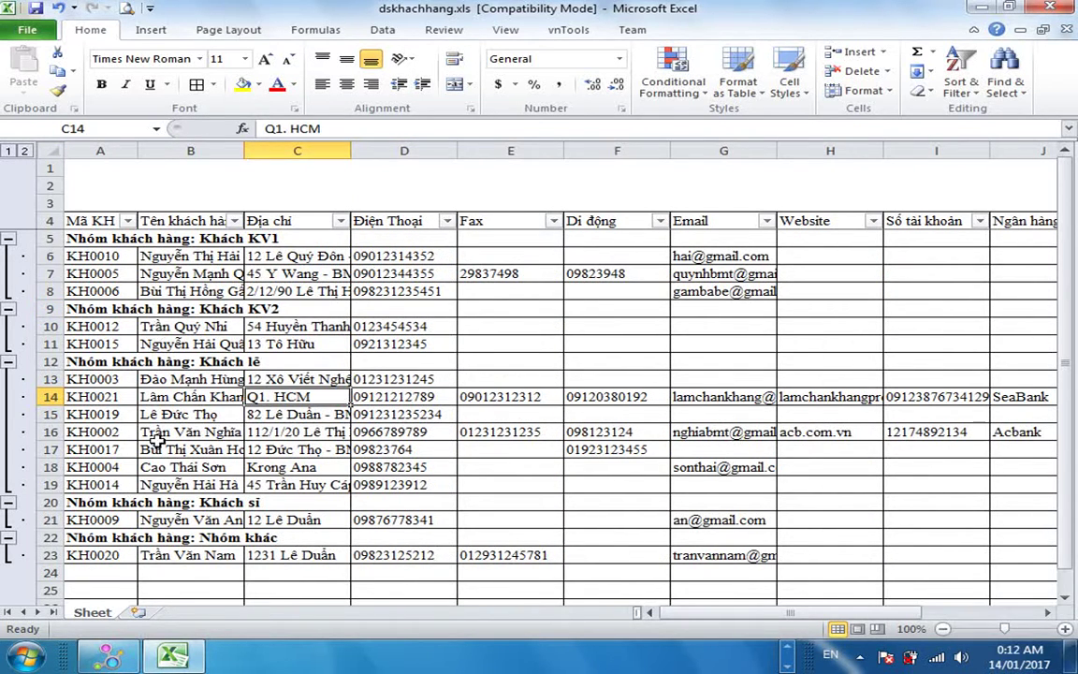
left_click(117, 471)
key("Up")
key("Up")
key("Up")
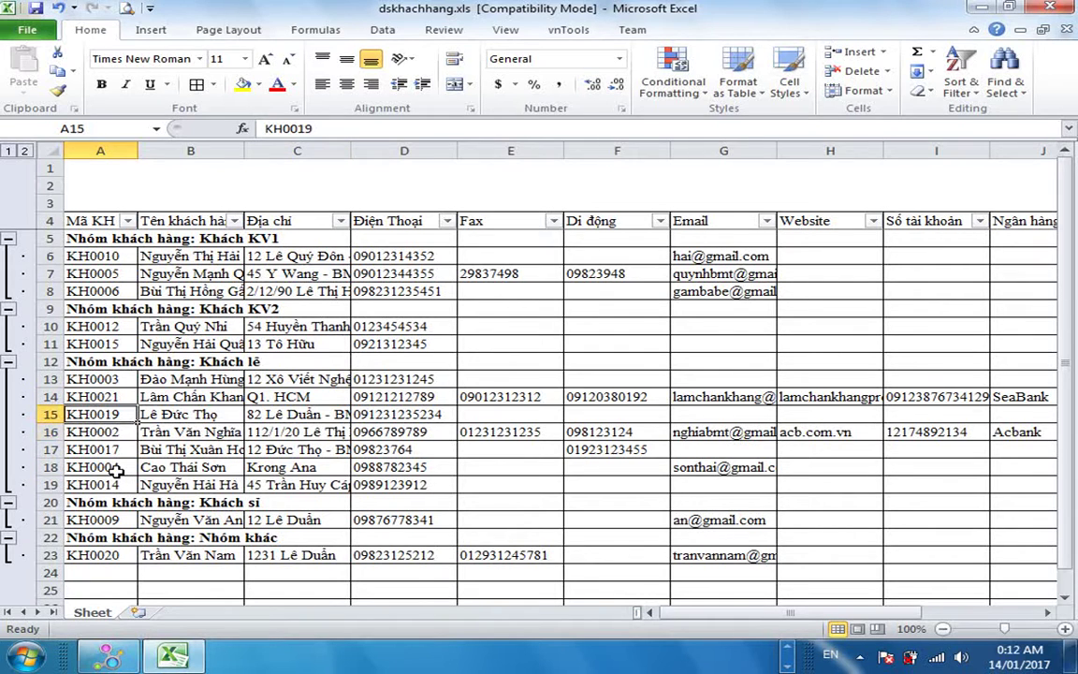
key("Up")
key("Up")
key("Up")
key("Down")
key("Right")
key("Down")
key("Down")
key("Down")
key("Down")
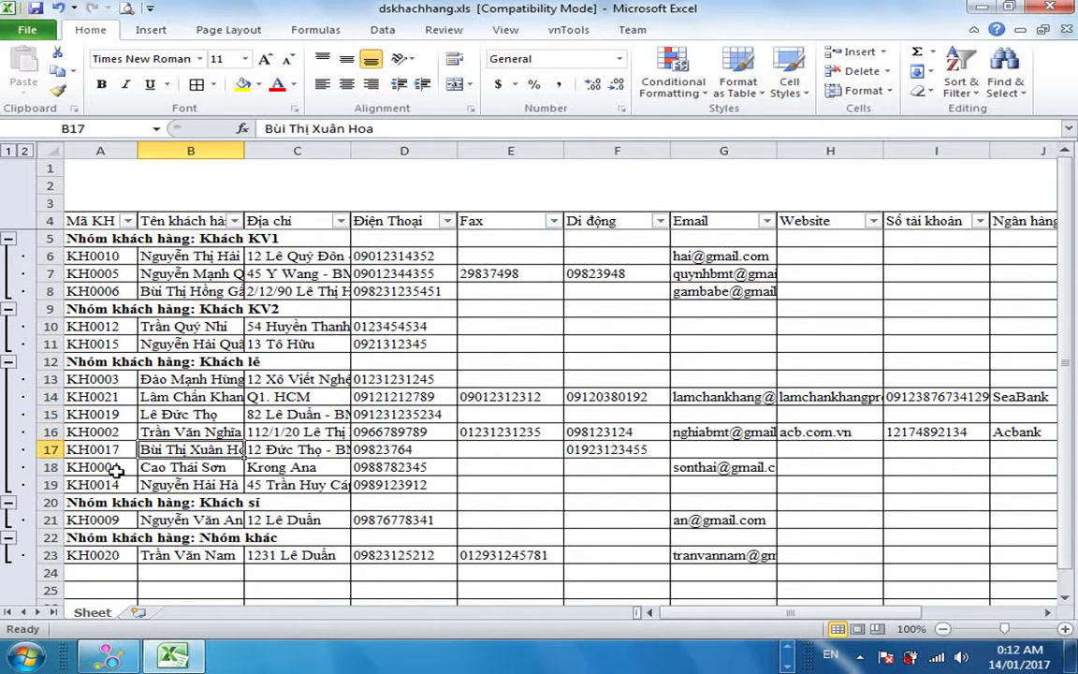
key("Down")
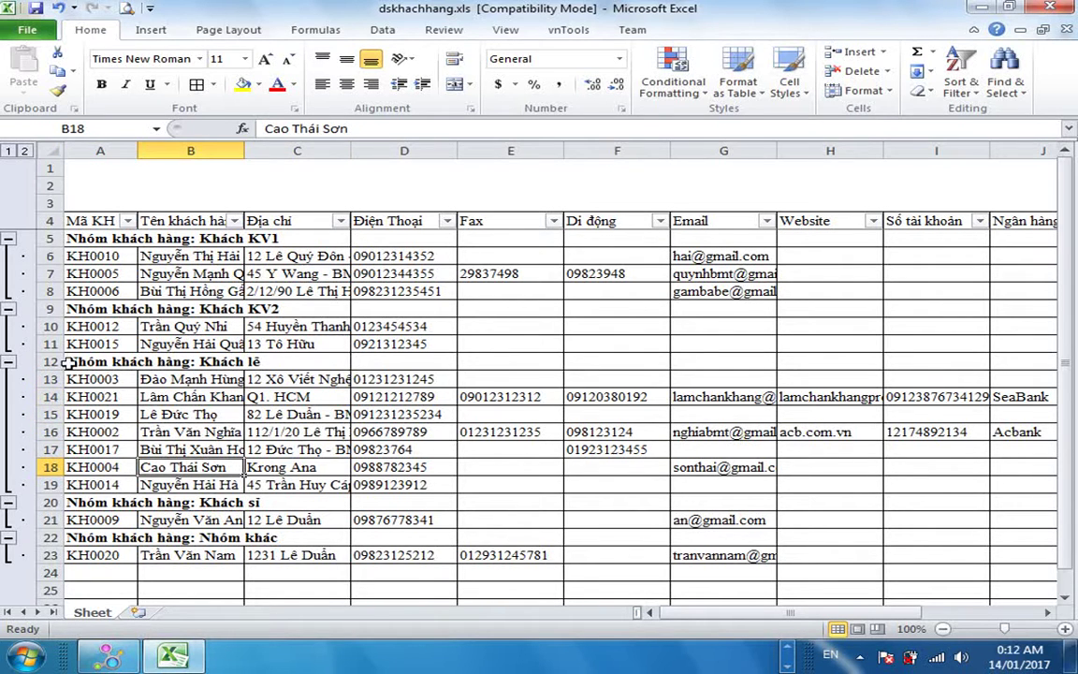
left_click_drag(70, 361, 196, 361)
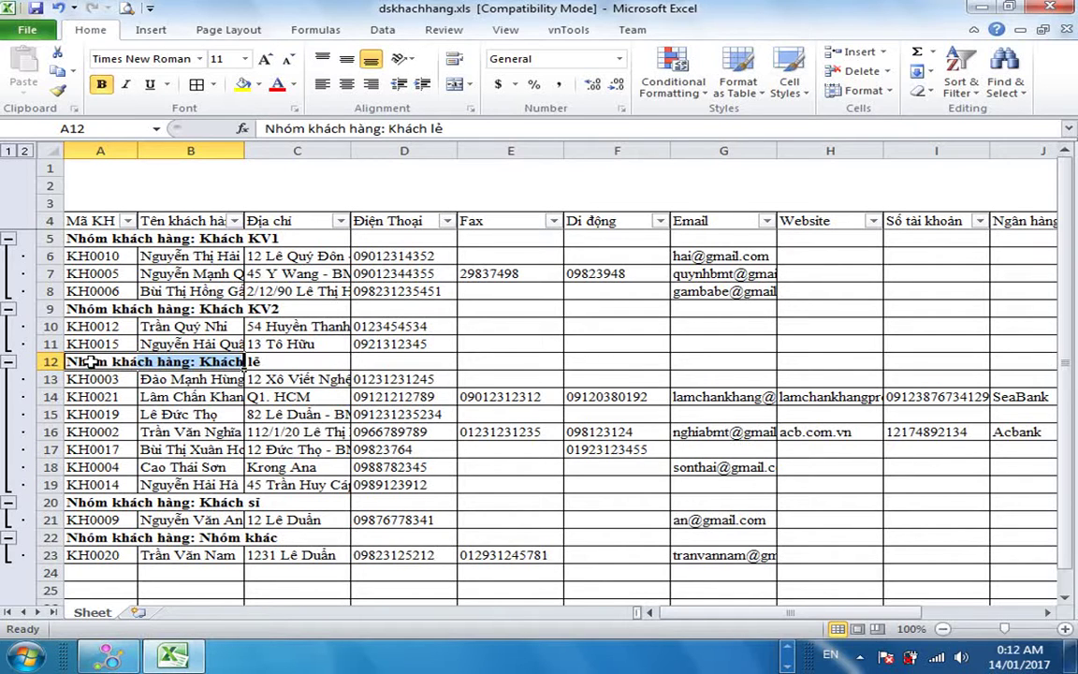
left_click(276, 83)
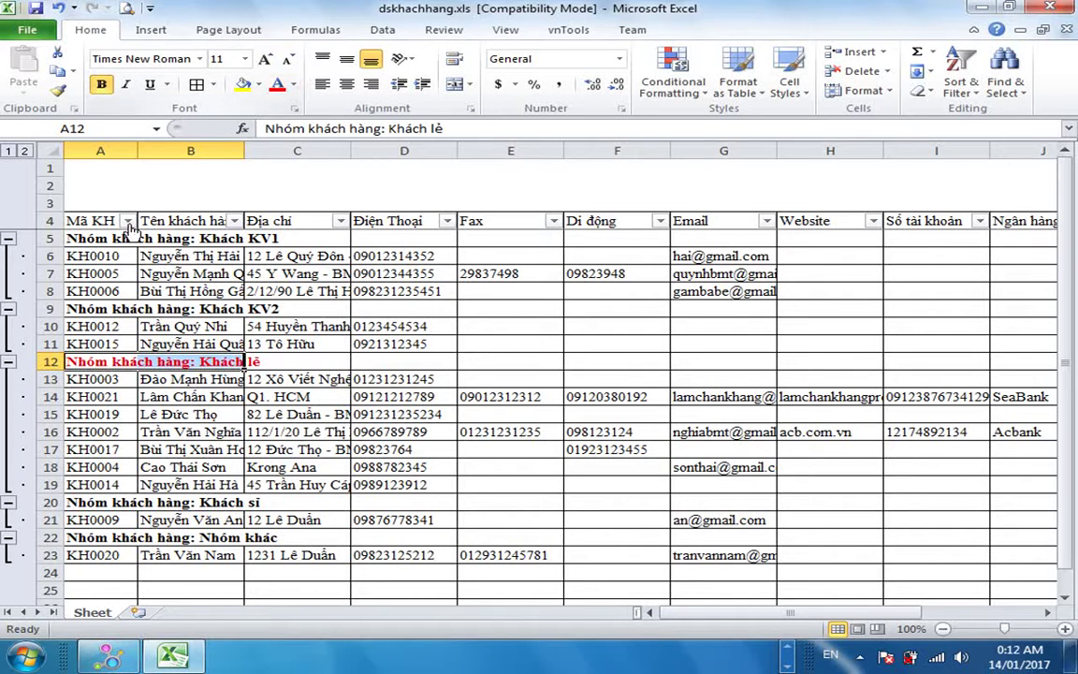
Make the Khách KV2, Khách KV1, Khách sỉ and Nhóm khác headings red.
left_click(82, 309)
left_click(277, 82)
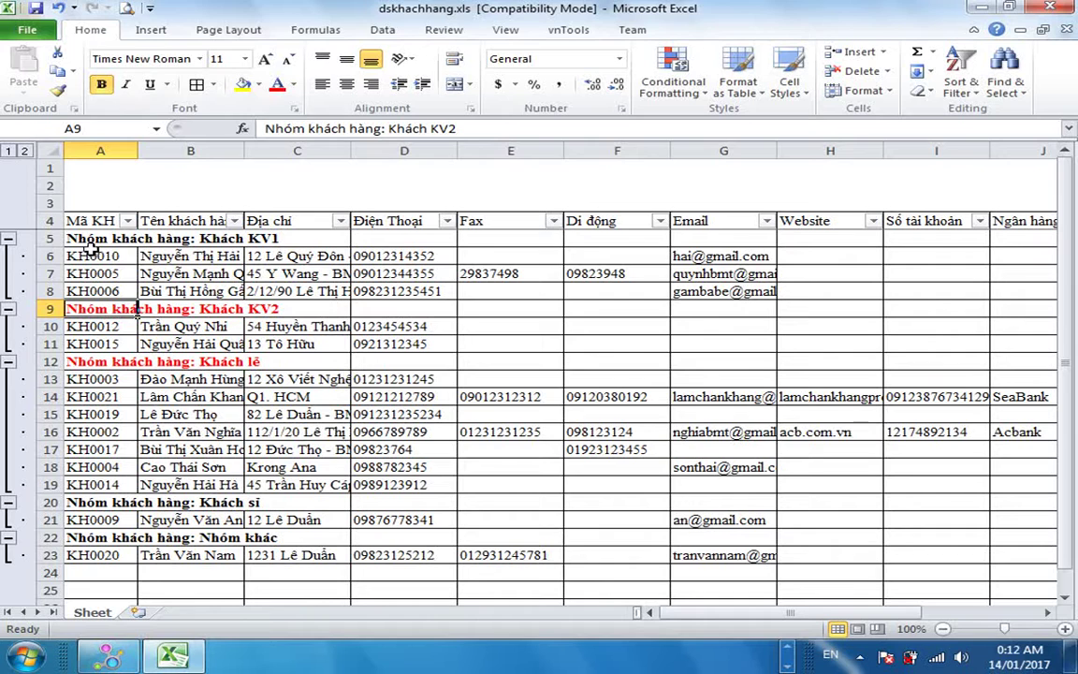
left_click(93, 238)
left_click(276, 83)
left_click(94, 502)
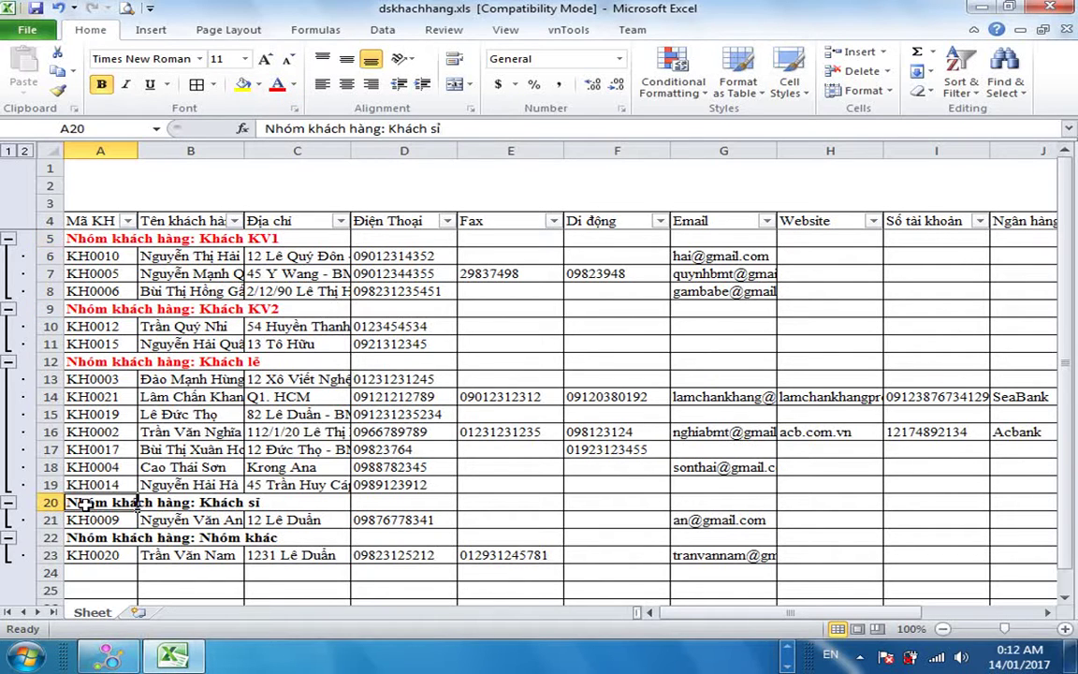
left_click(276, 83)
left_click(99, 537)
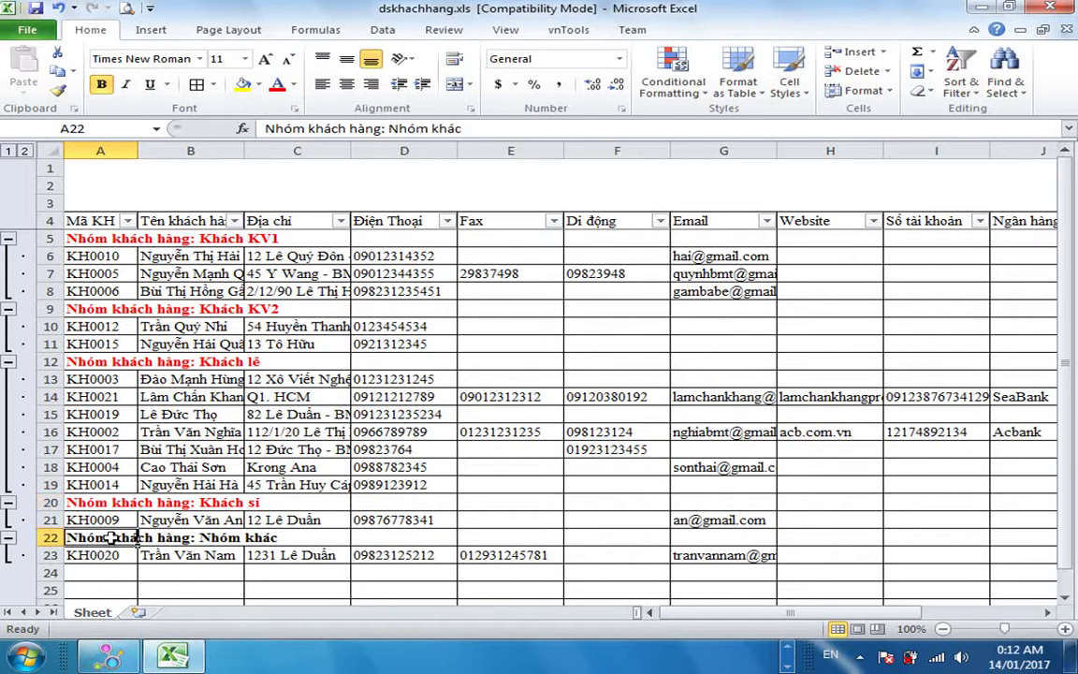
left_click(276, 83)
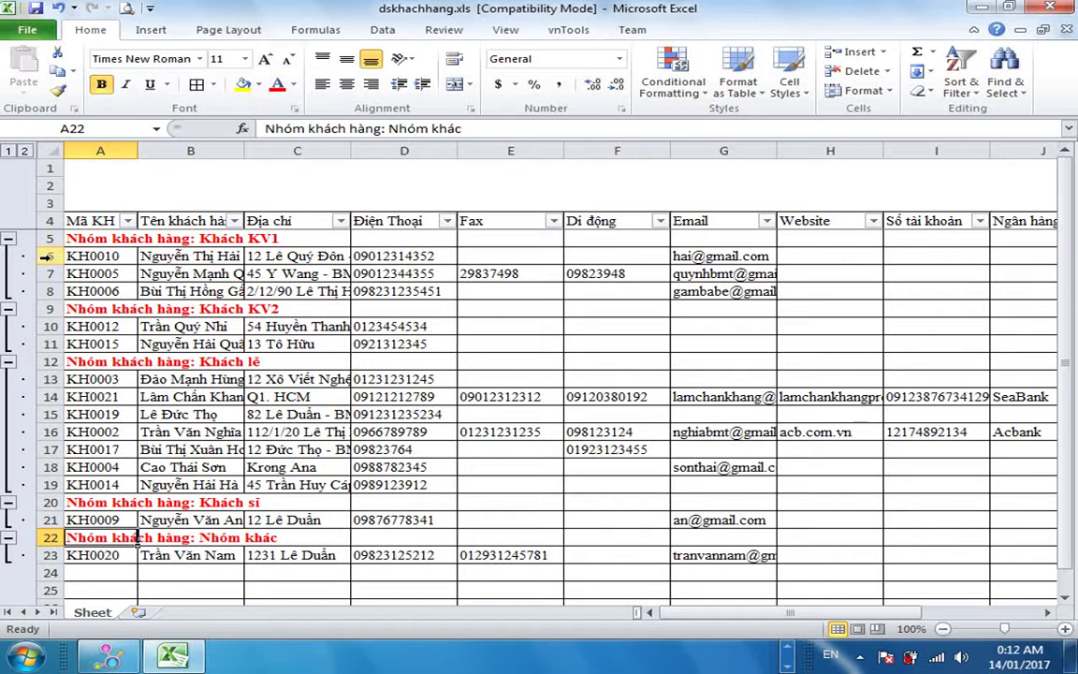
left_click_drag(50, 256, 50, 291)
Color customer rows 6–8, 10–11, 13–19, 21 and 23 green.
left_click(295, 85)
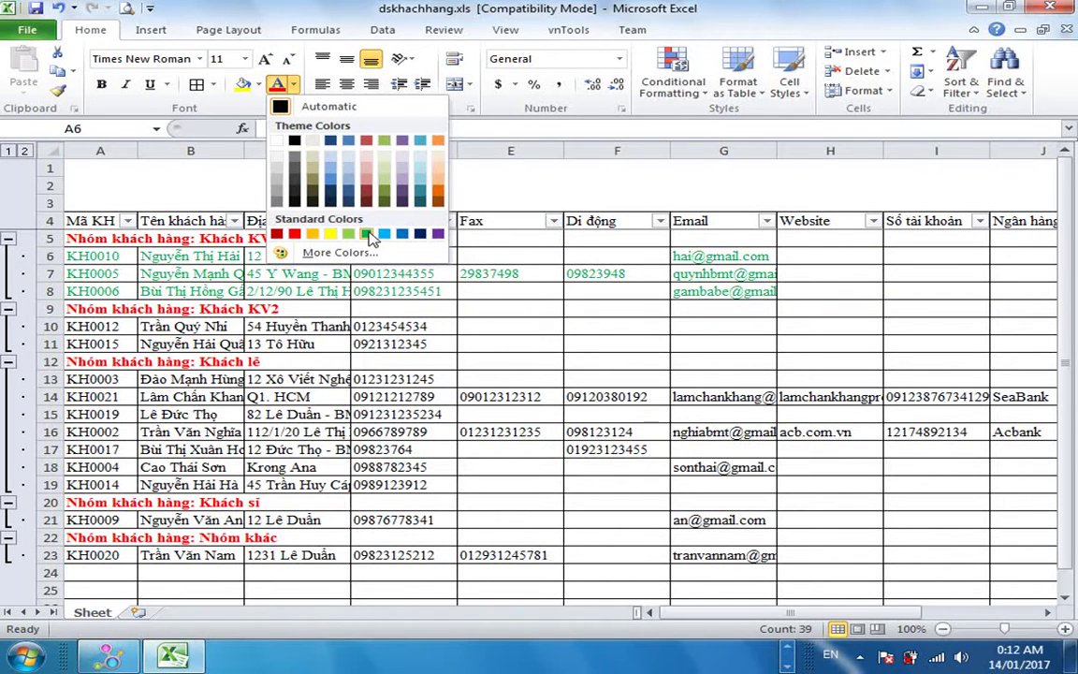
left_click(370, 235)
left_click_drag(49, 326, 52, 344)
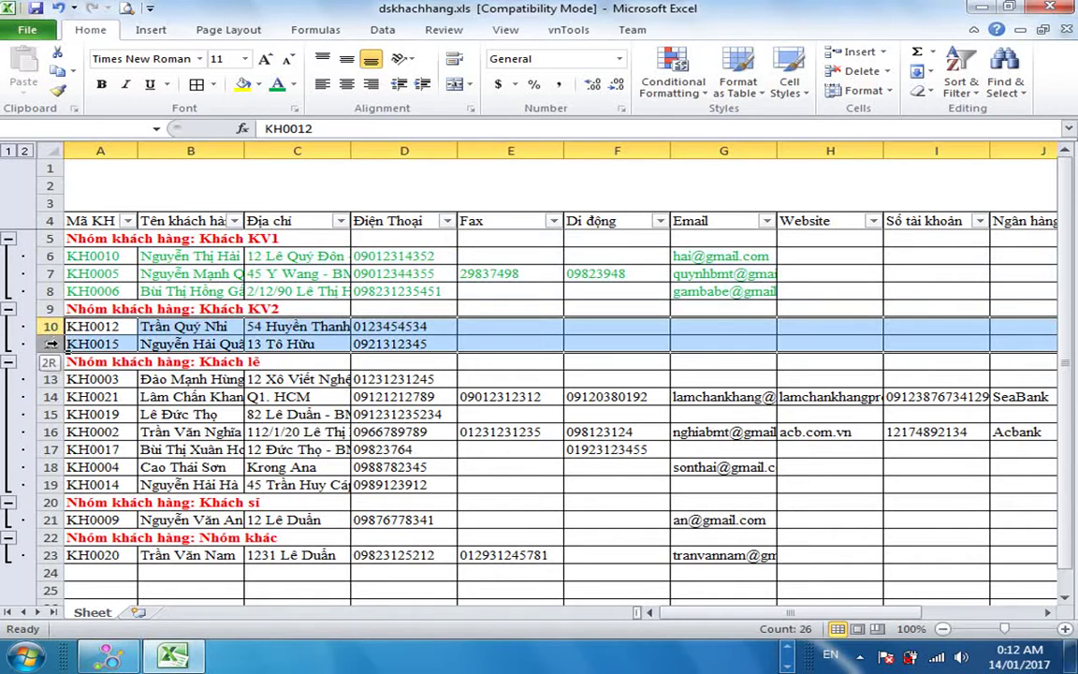
left_click(277, 84)
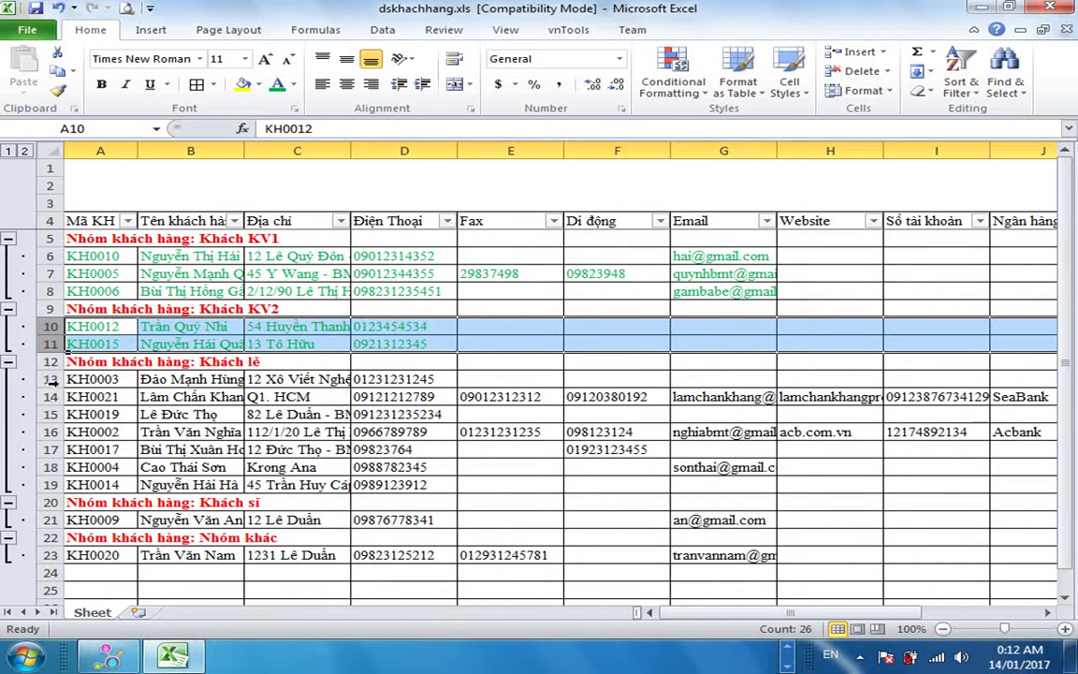
left_click_drag(50, 379, 49, 485)
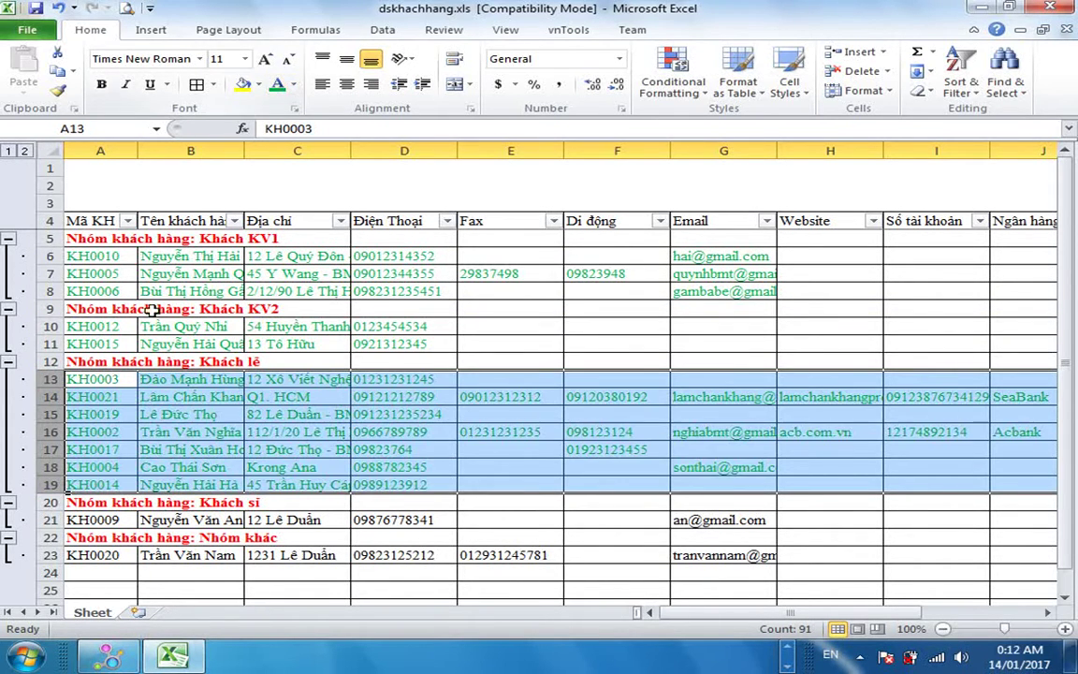
left_click(51, 520)
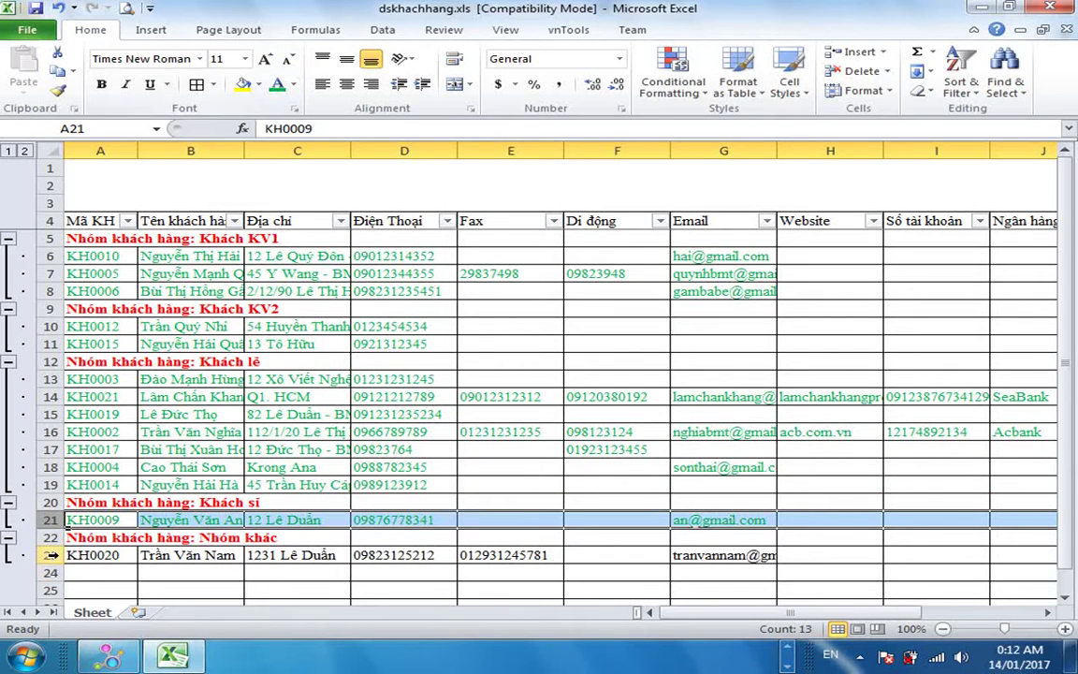
left_click(51, 555)
left_click(278, 84)
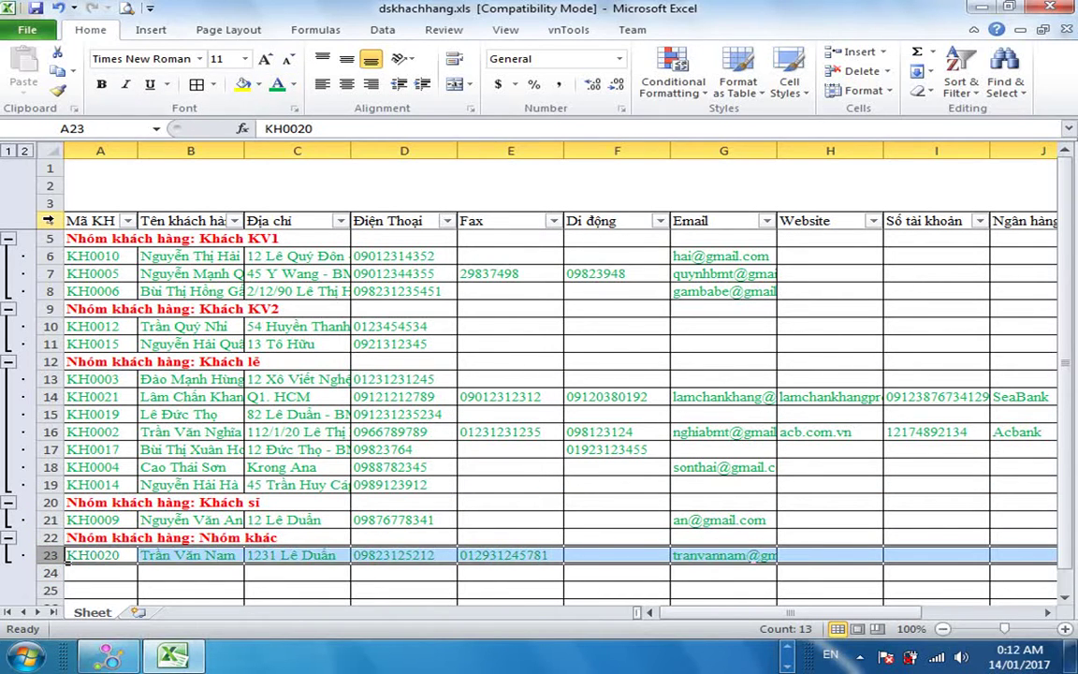
Make the column header row text red.
left_click(49, 220)
left_click(294, 84)
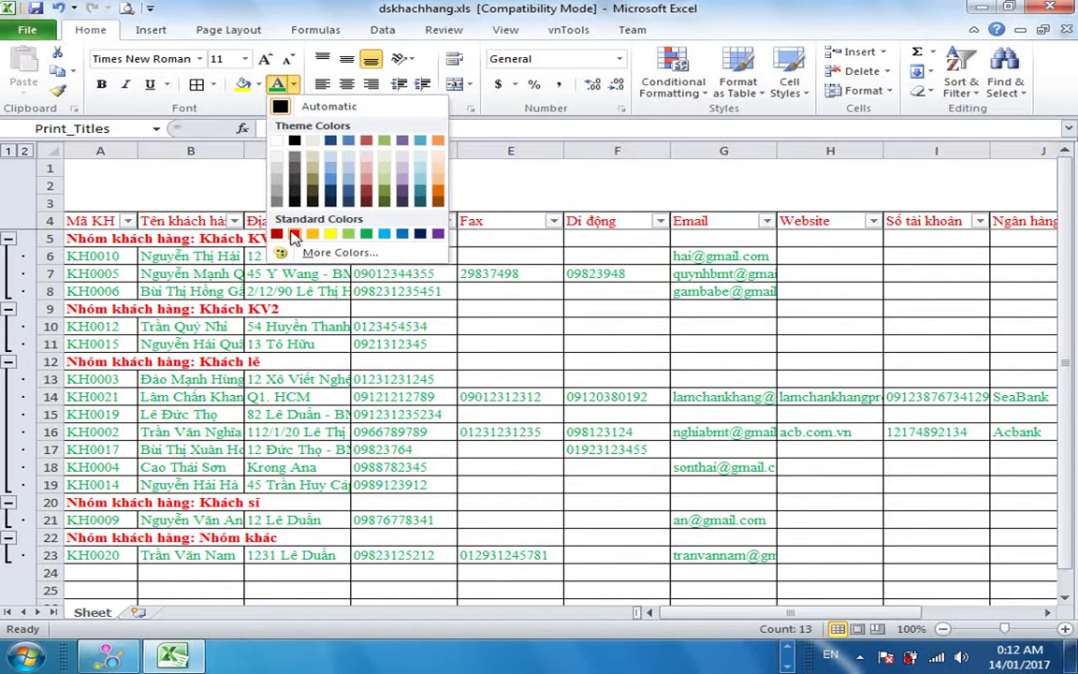
left_click(294, 234)
left_click(429, 274)
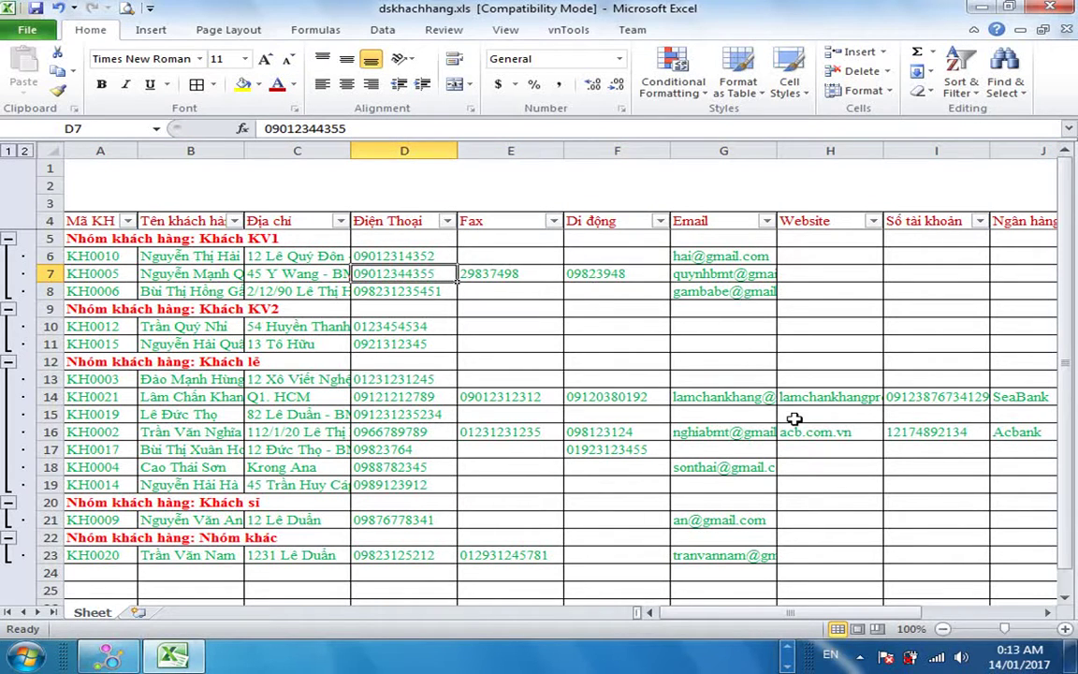
left_click_drag(733, 623, 843, 618)
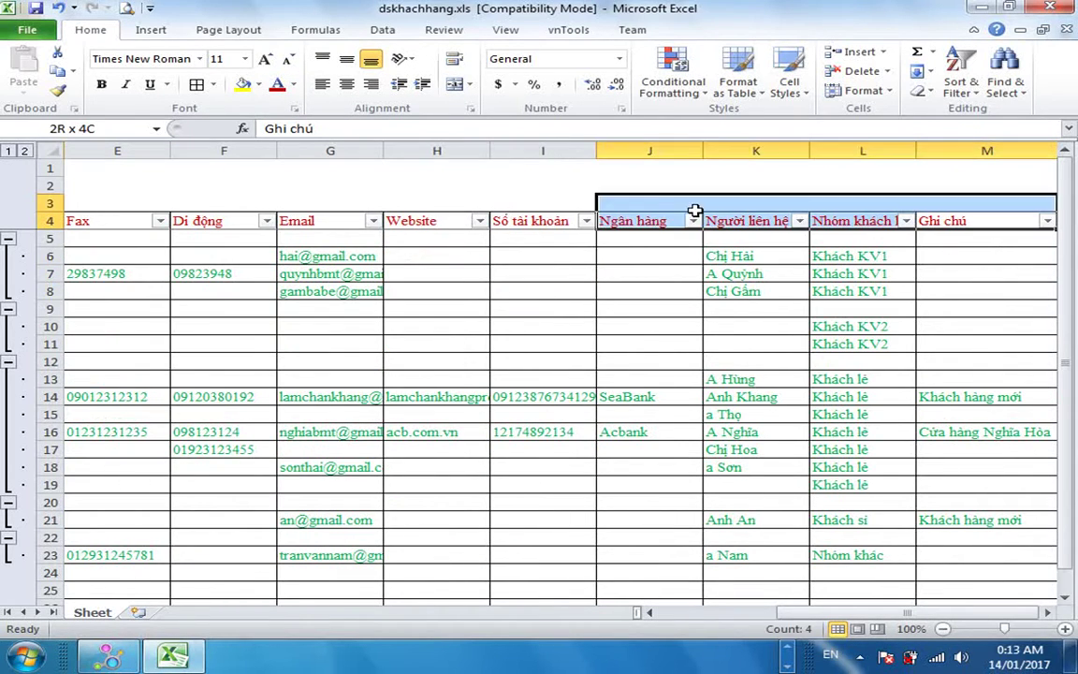
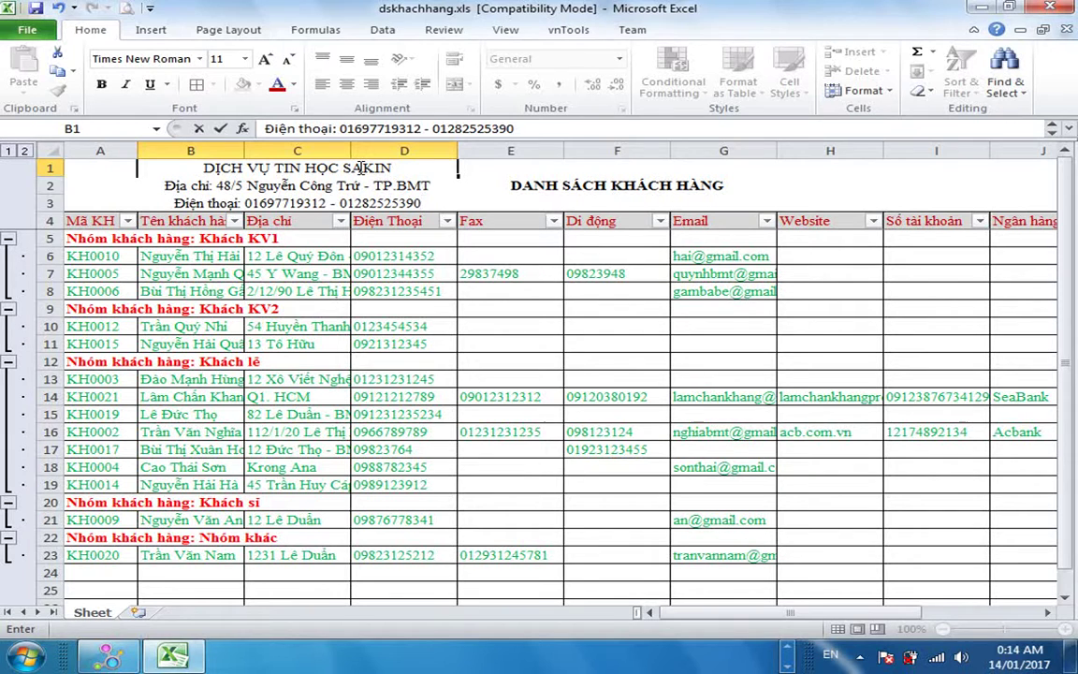
Finish the header's phone number line and make row 1 tall enough for all header lines.
key("Return")
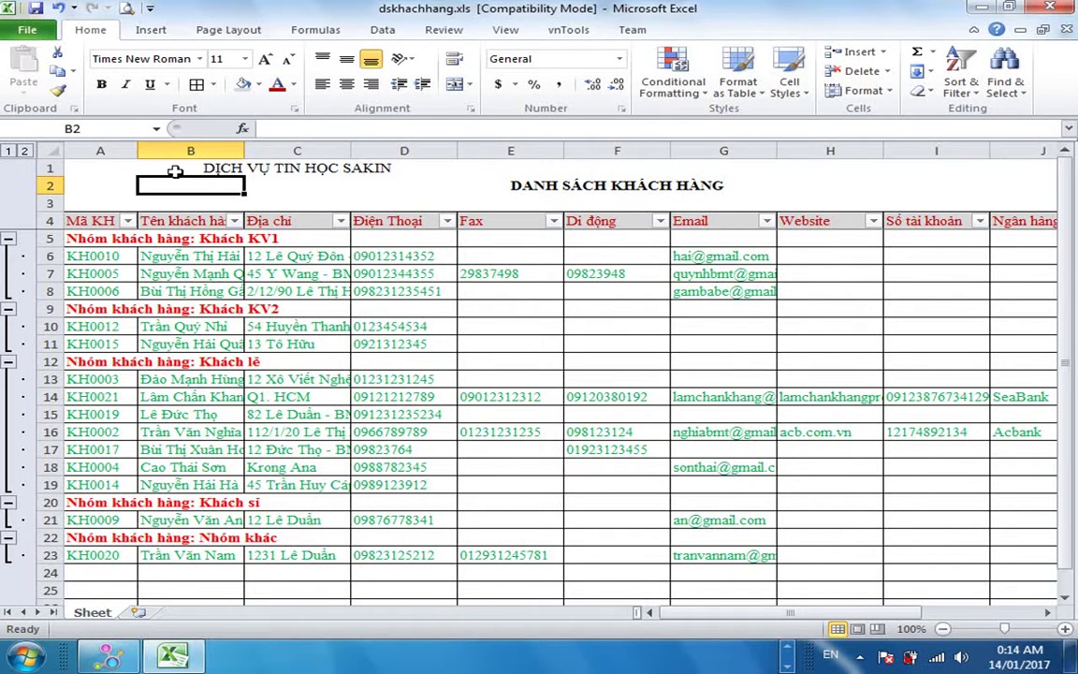
left_click(158, 159)
left_click_drag(57, 176, 58, 217)
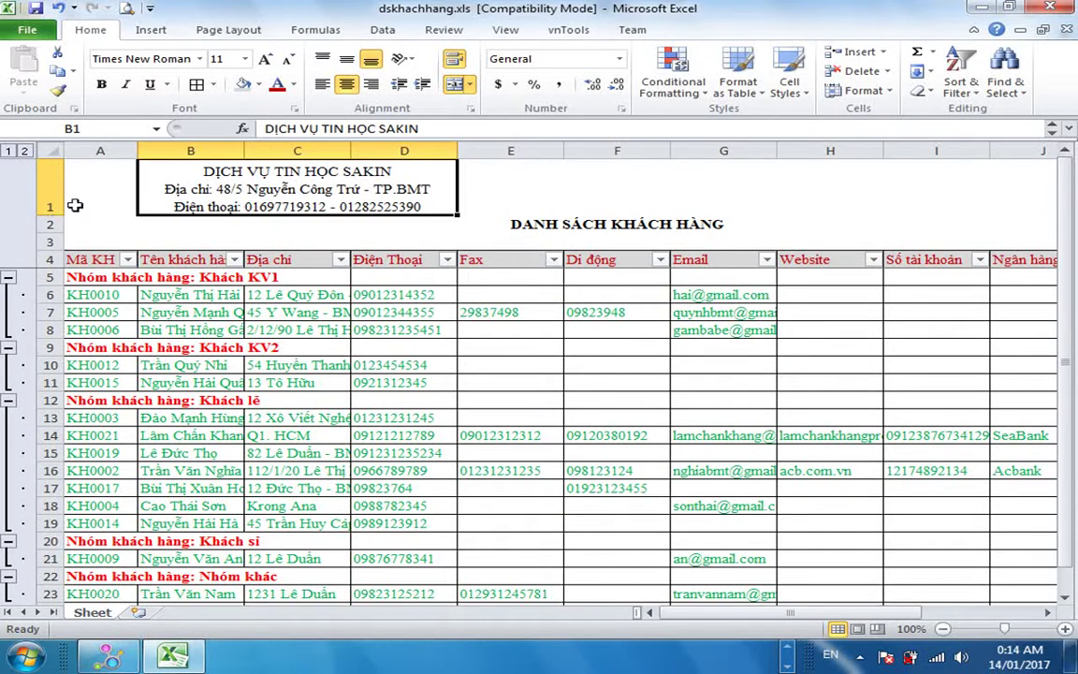
key("Down")
Make the company header in B1 bold and one font size larger.
left_click(429, 230)
left_click(283, 170)
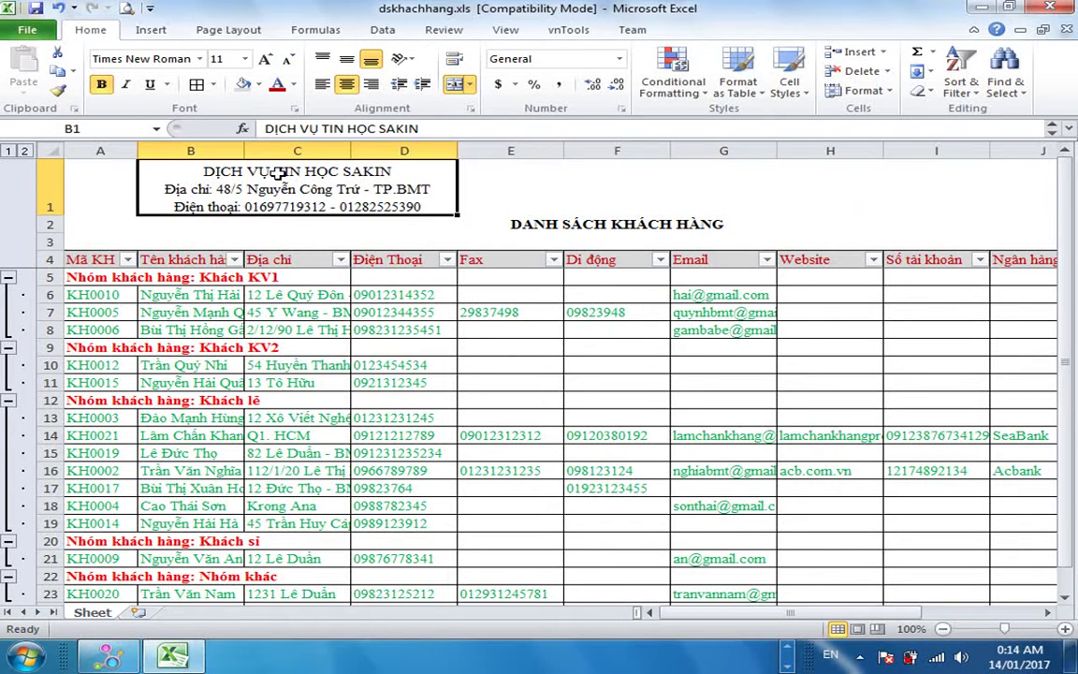
left_click(101, 84)
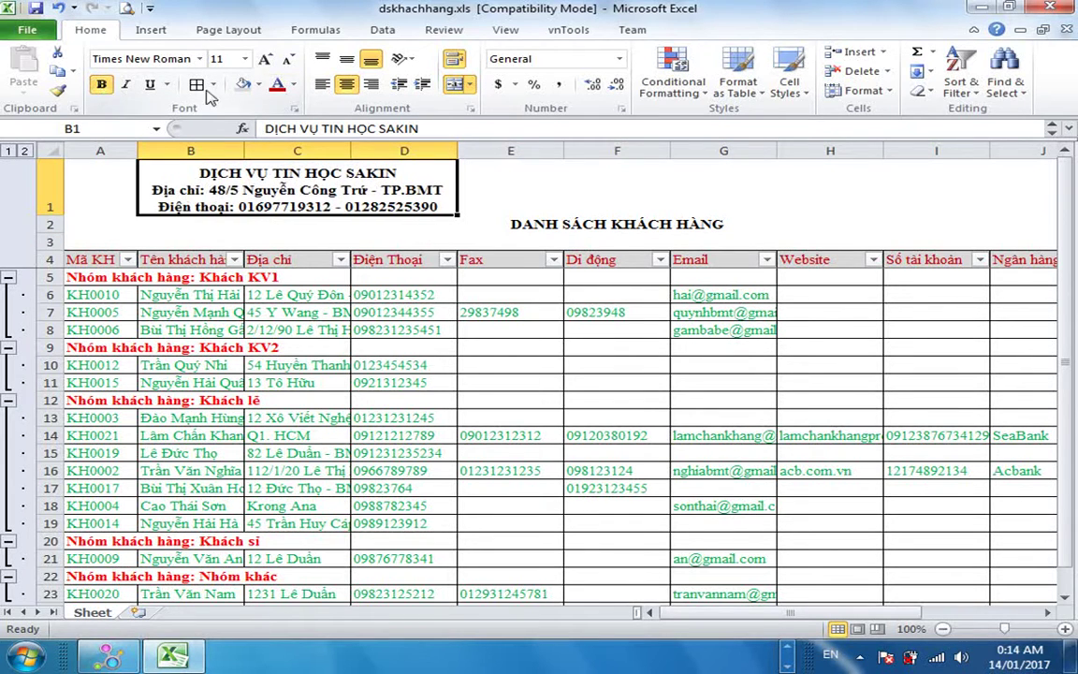
left_click(266, 58)
Make the DANH SÁCH KHÁCH HÀNG title 20 pt and dark blue.
left_click(517, 217)
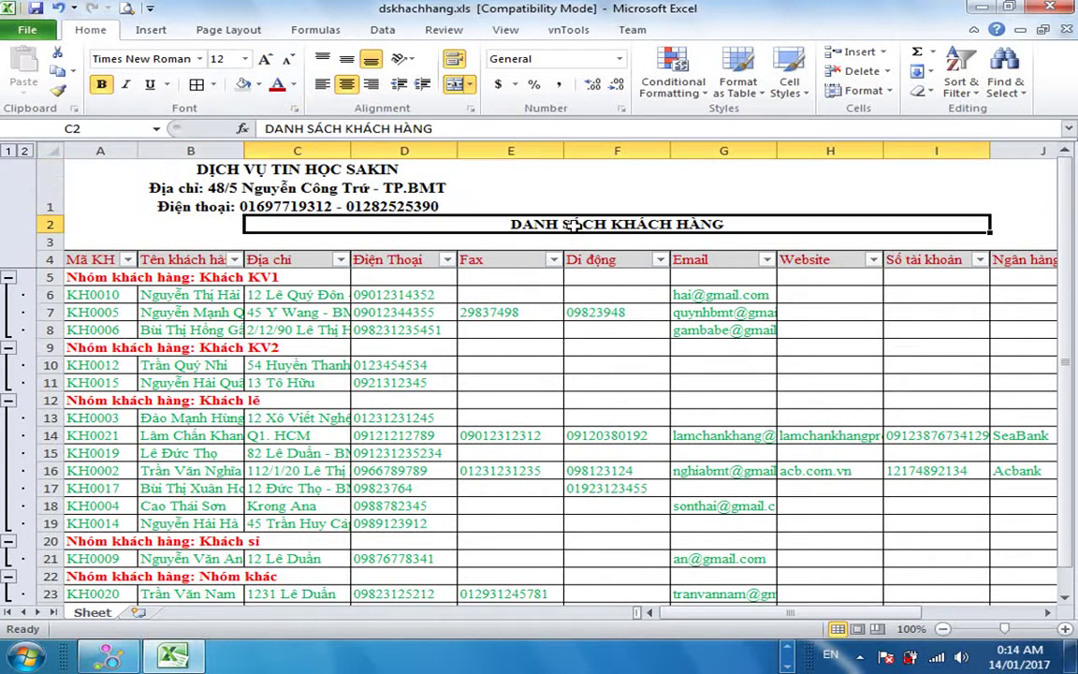
left_click(266, 58)
left_click(266, 58)
left_click(266, 58)
left_click(266, 58)
left_click(266, 58)
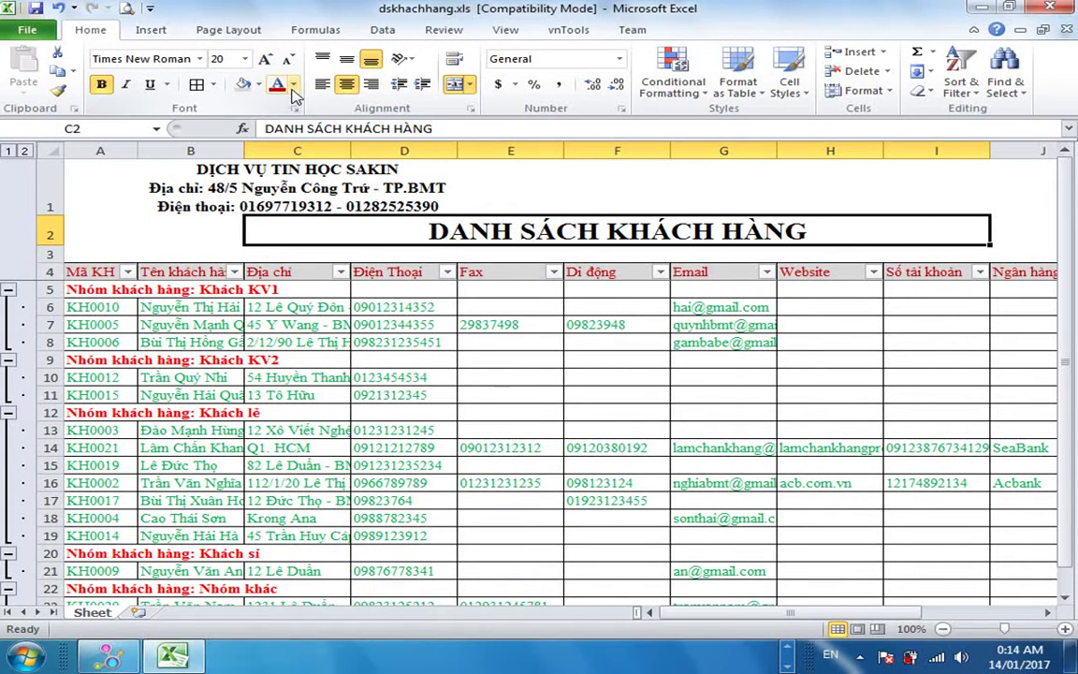
left_click(293, 85)
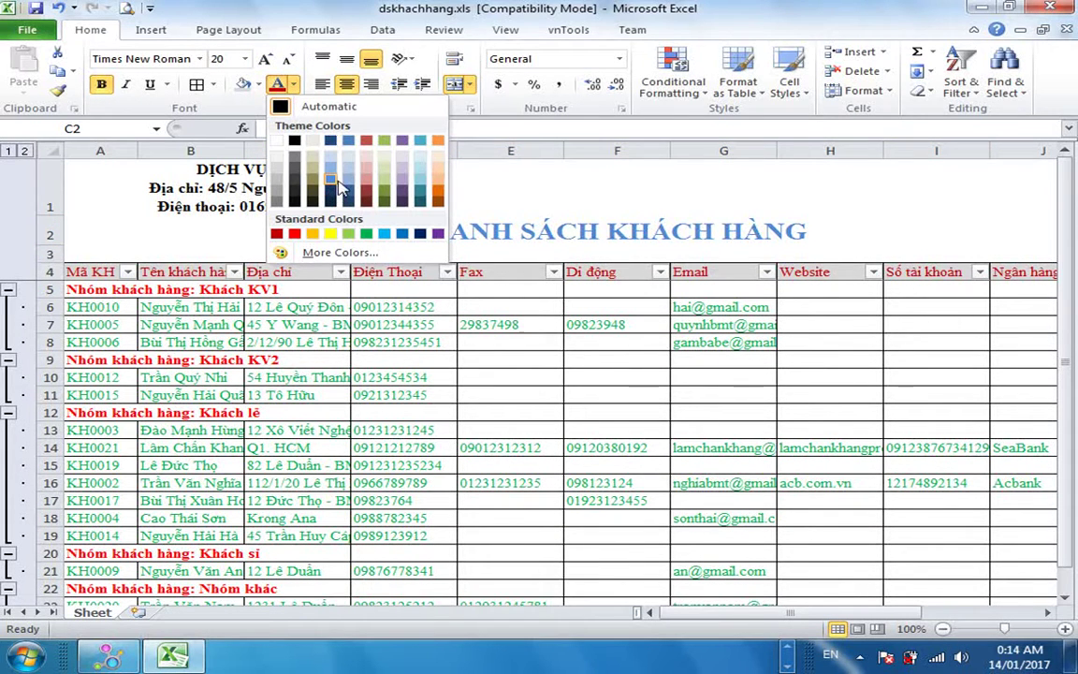
left_click(339, 187)
left_click(618, 412)
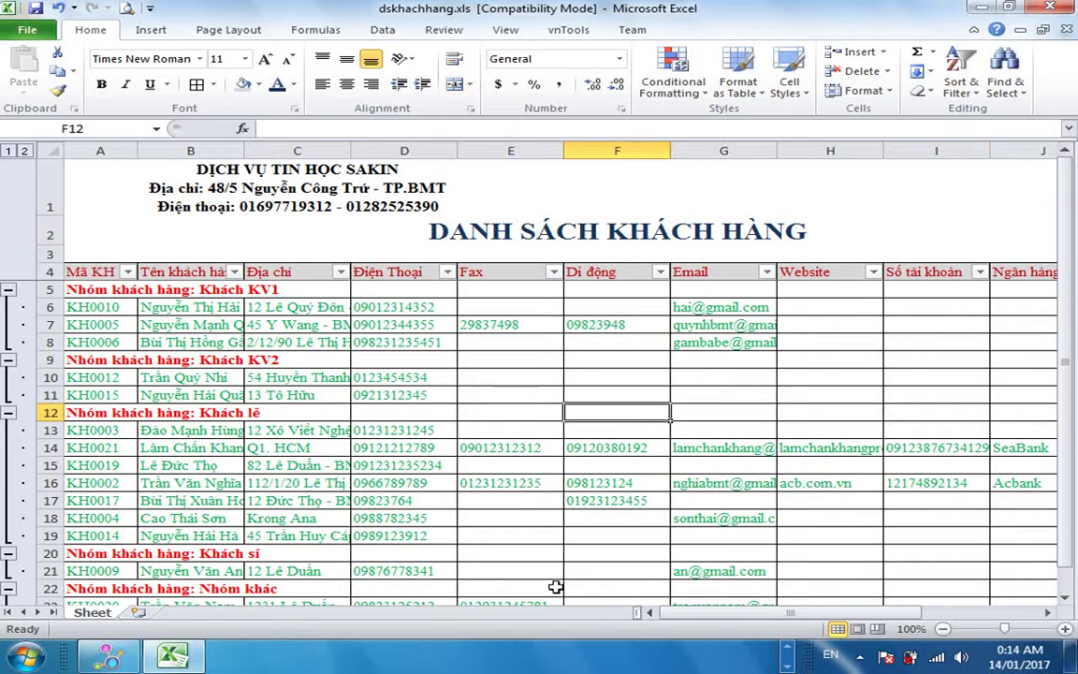
Save dskhachhang.xls, keeping the Excel 97-2003 format in the Compatibility Checker.
left_click(830, 466)
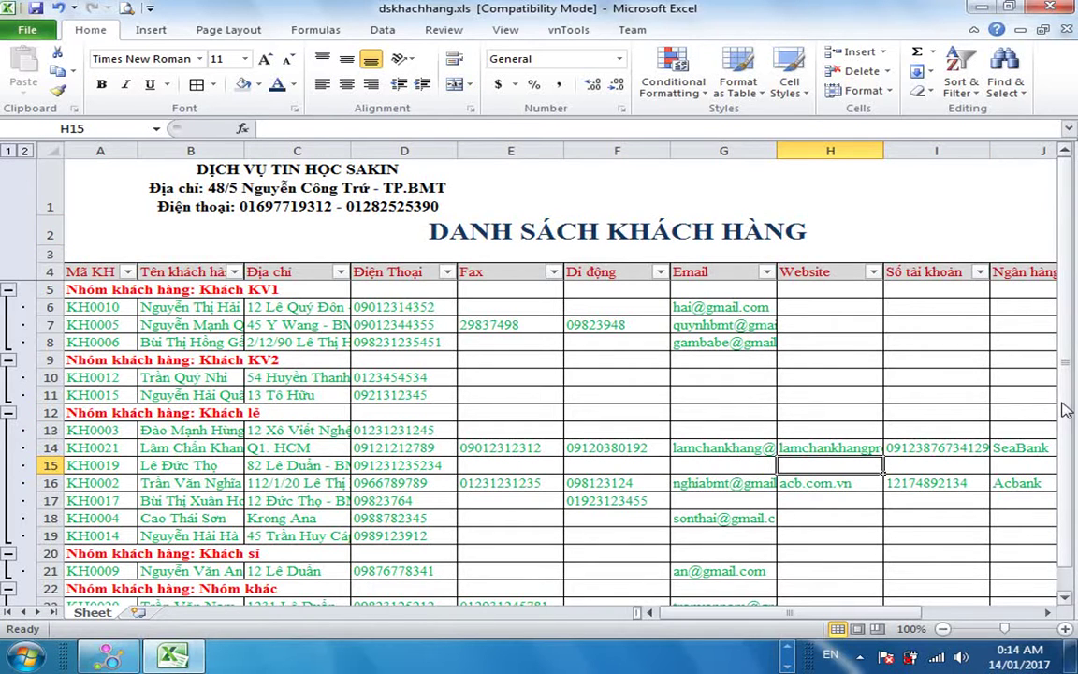
left_click_drag(1072, 423, 1074, 536)
left_click(724, 342)
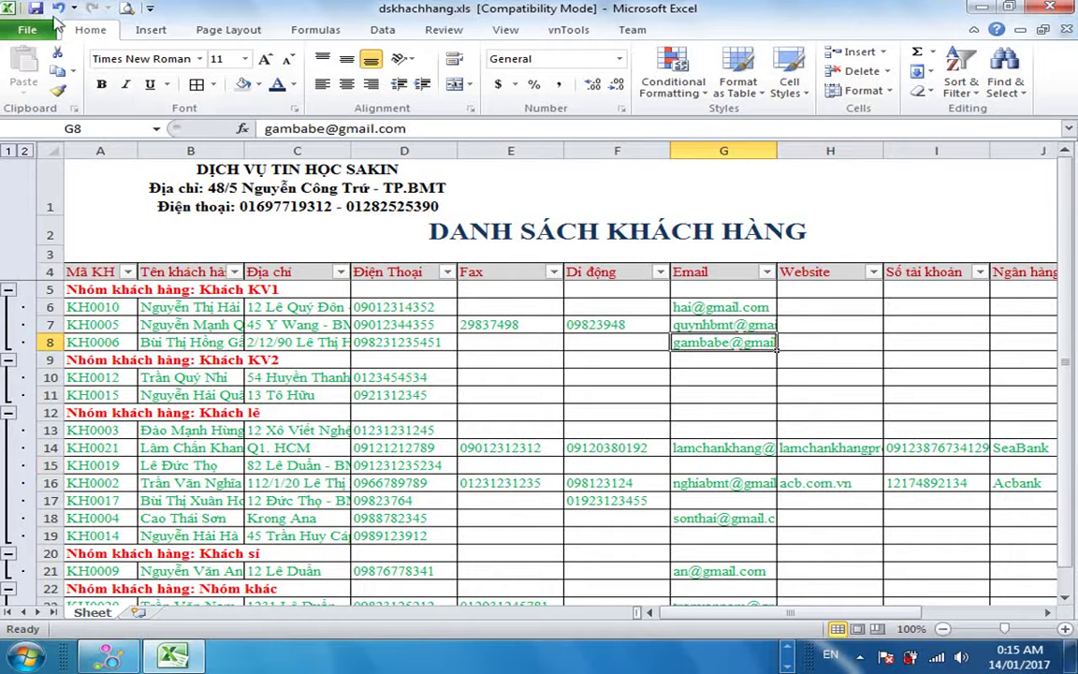
left_click(35, 7)
left_click(604, 440)
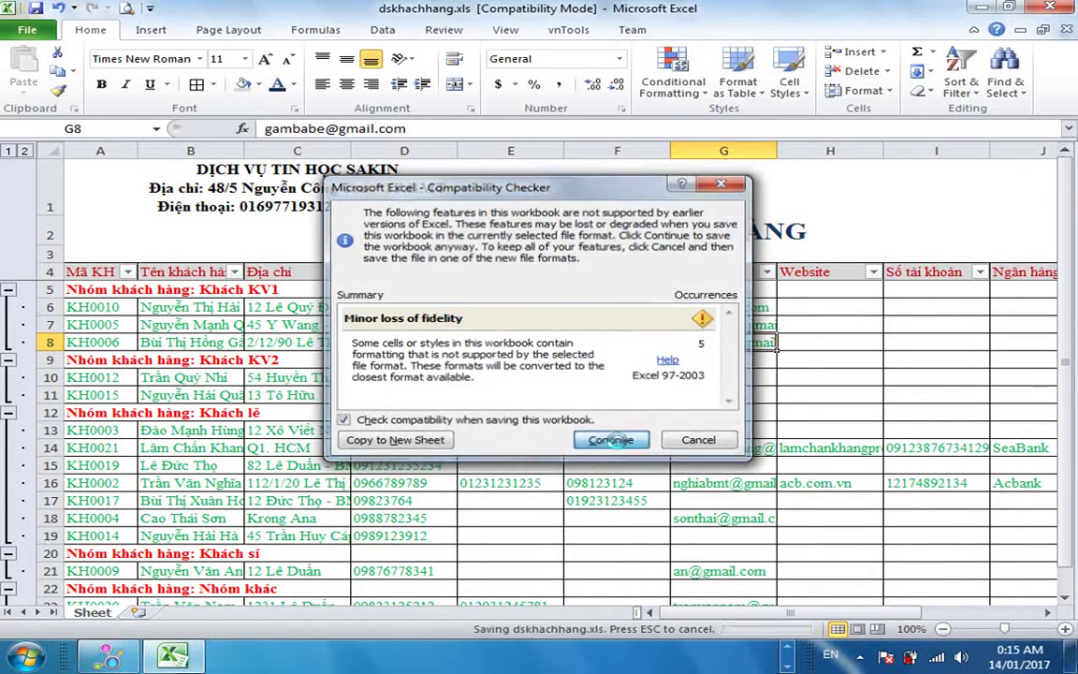
left_click(719, 270)
left_click(646, 236)
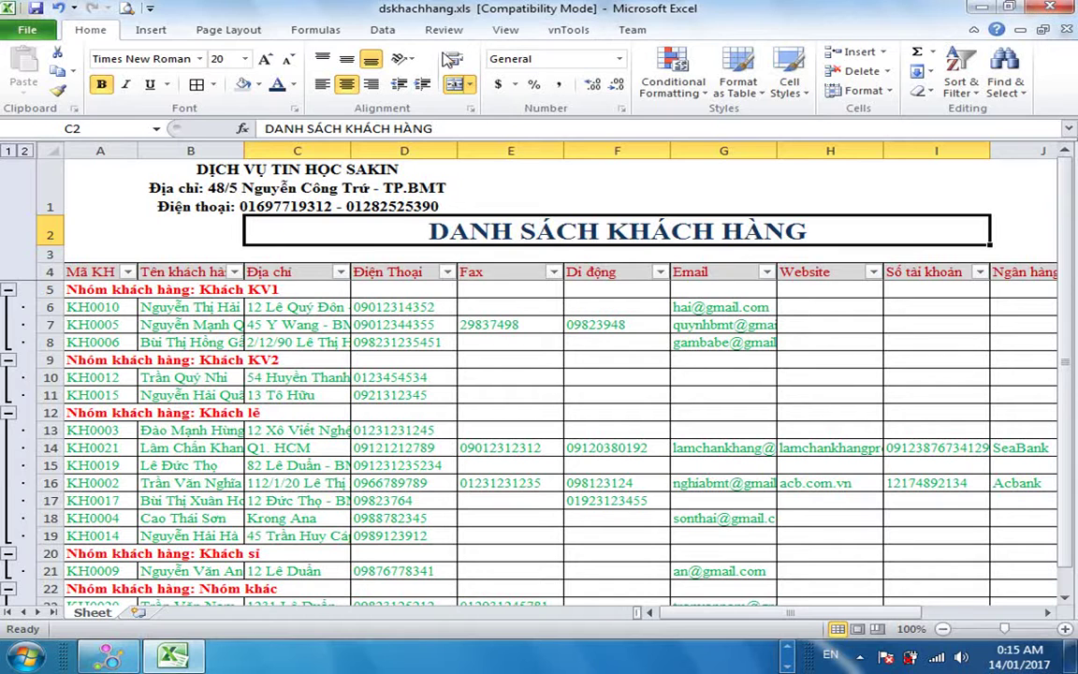
key("ctrl+p")
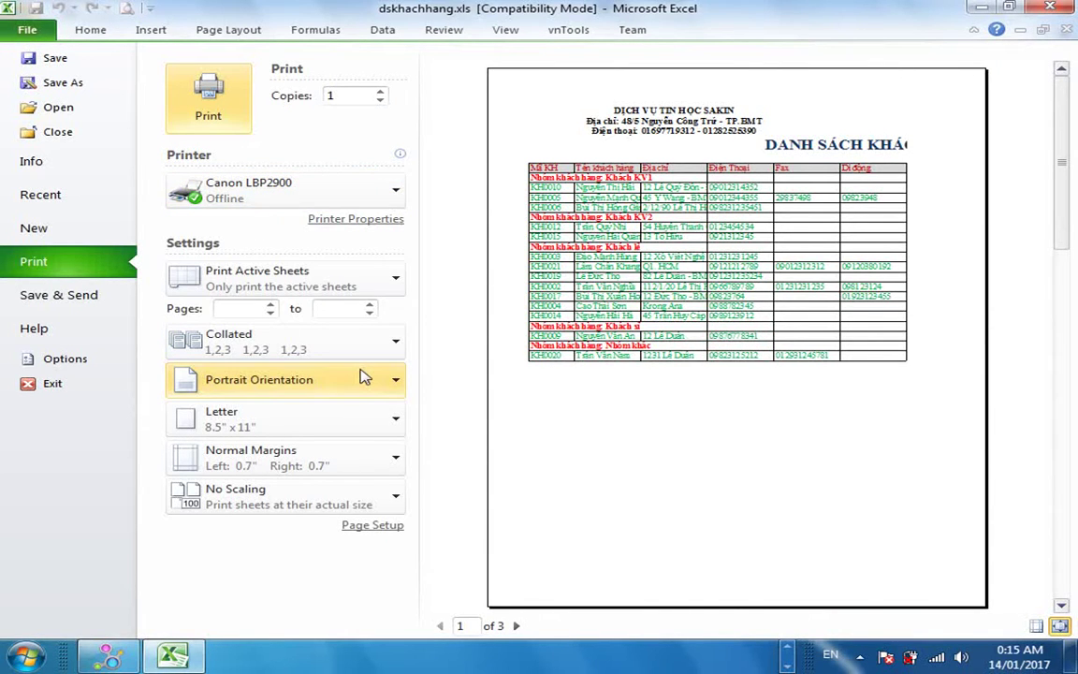
Switch the printout to Landscape so the list fits on 2 pages, then return to the sheet.
left_click(309, 426)
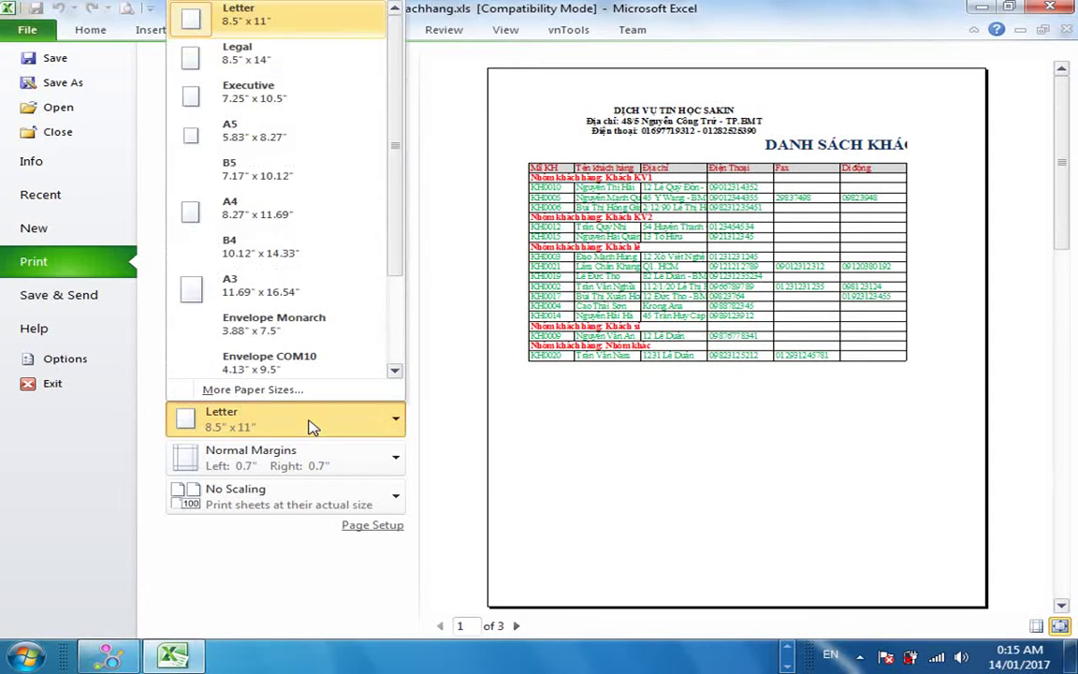
left_click(314, 427)
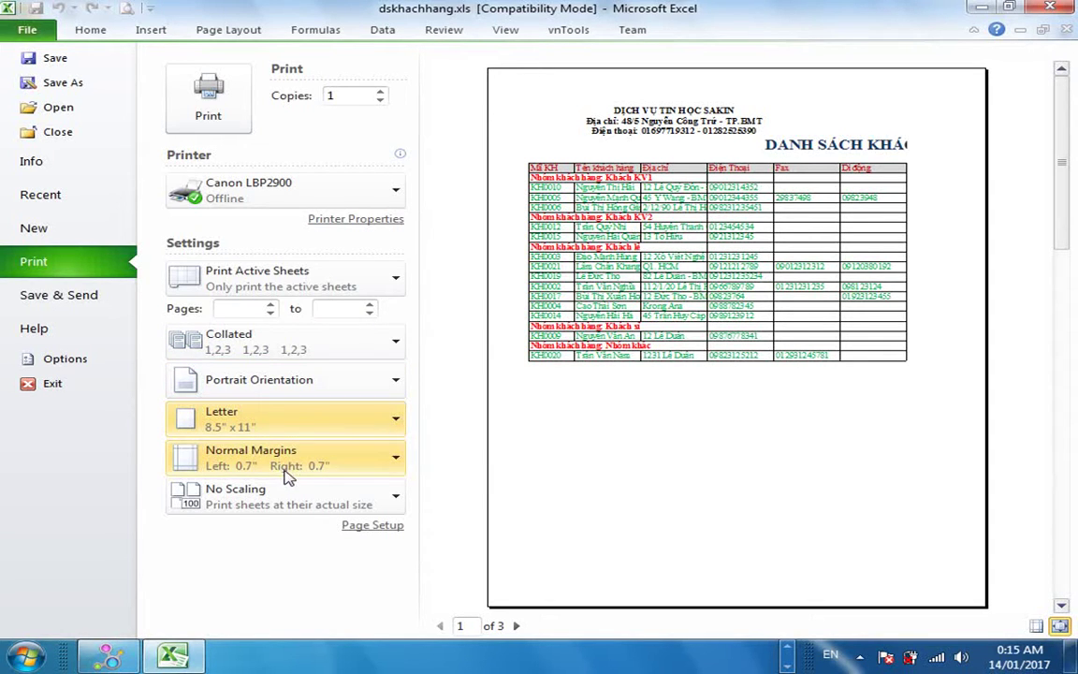
left_click(290, 391)
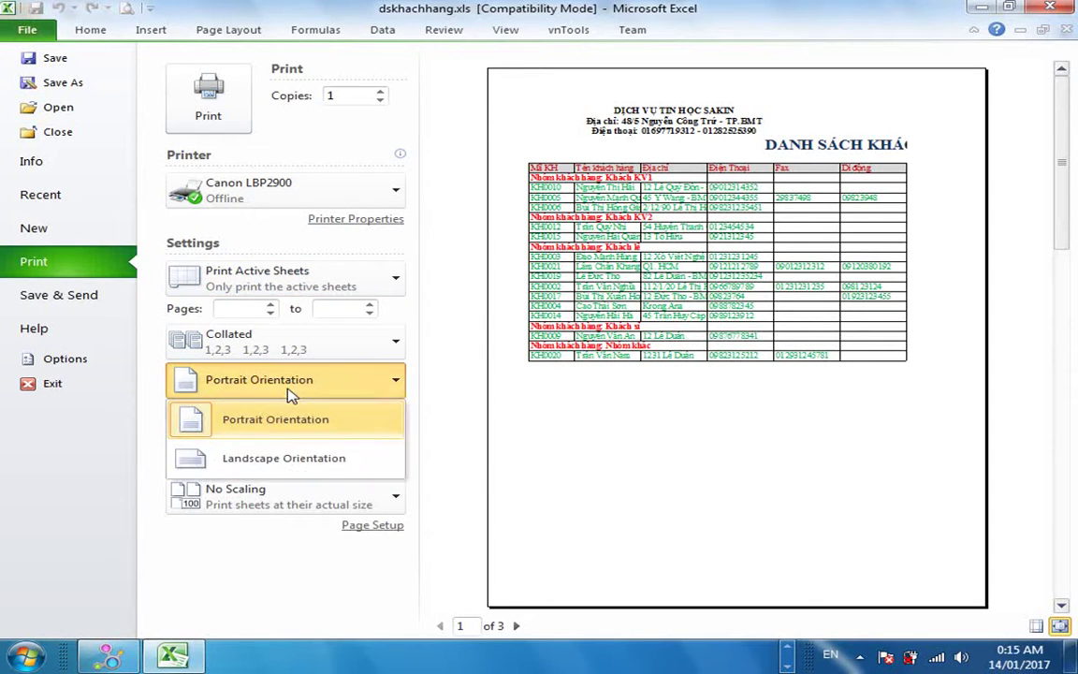
left_click(269, 456)
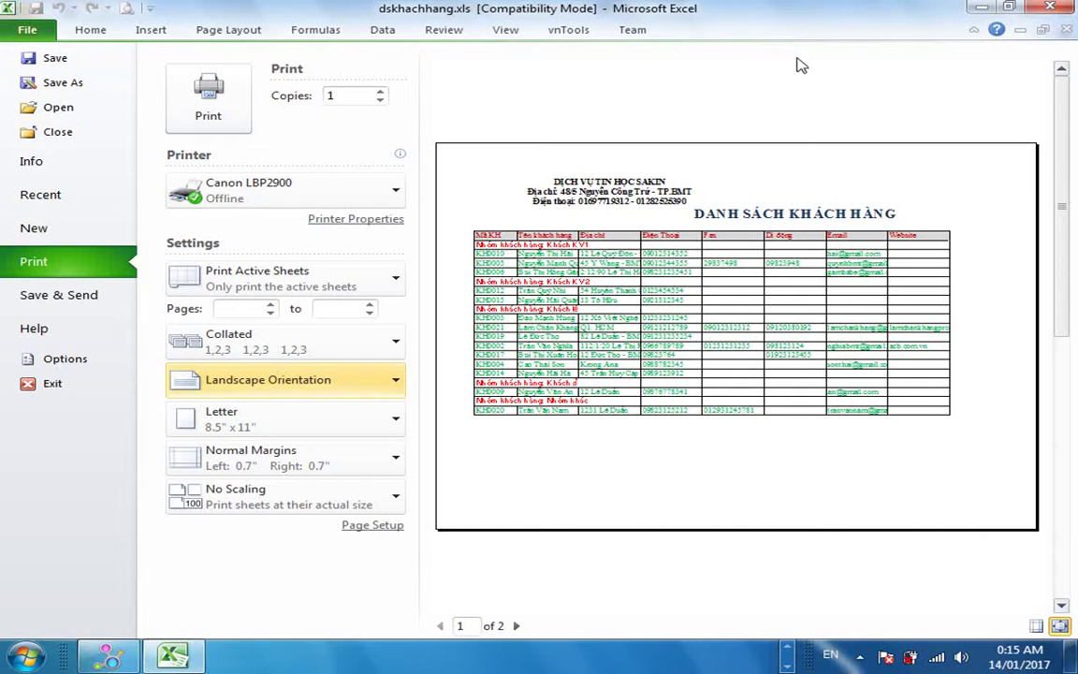
left_click(92, 31)
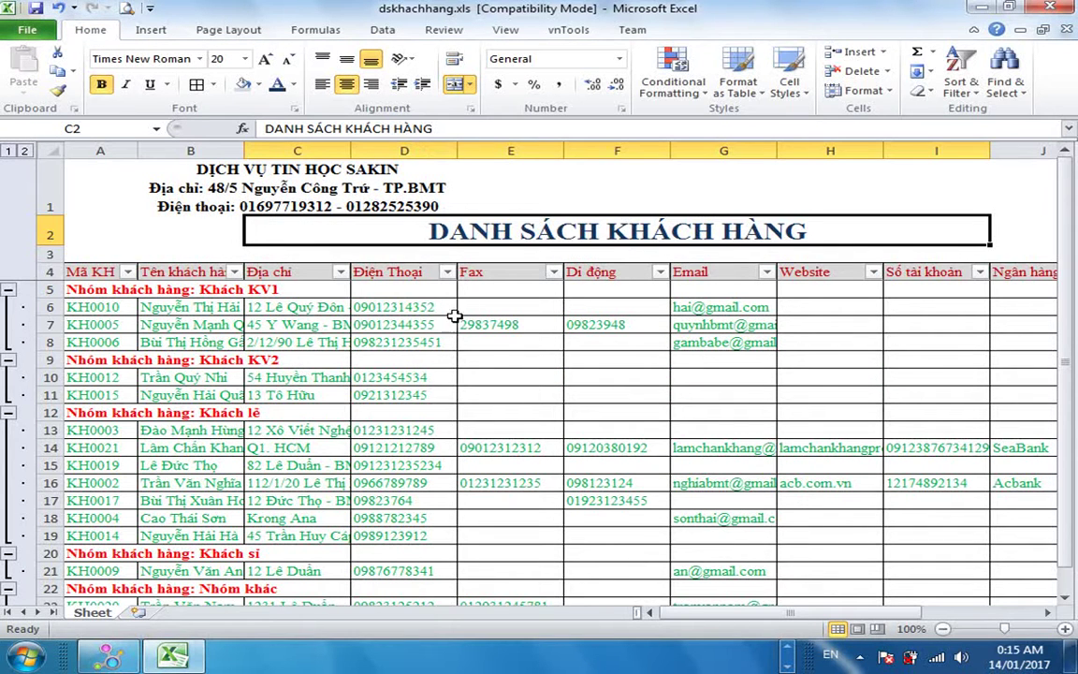
Hide column L of the customer list.
left_click_drag(713, 613, 805, 615)
left_click(859, 150)
right_click(860, 150)
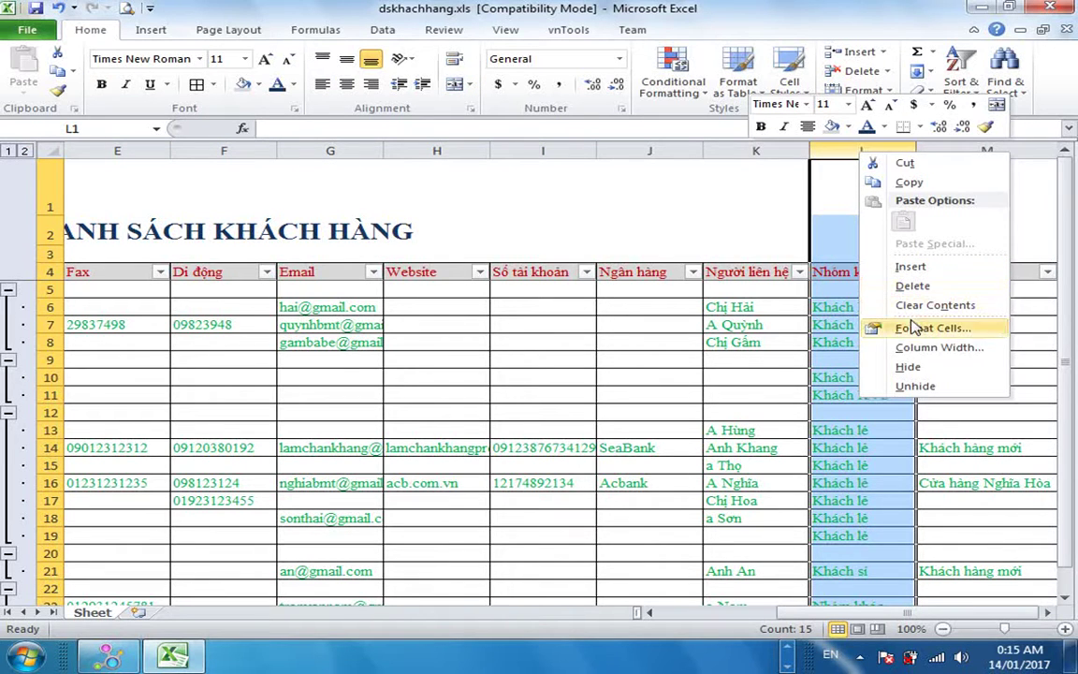
left_click(922, 377)
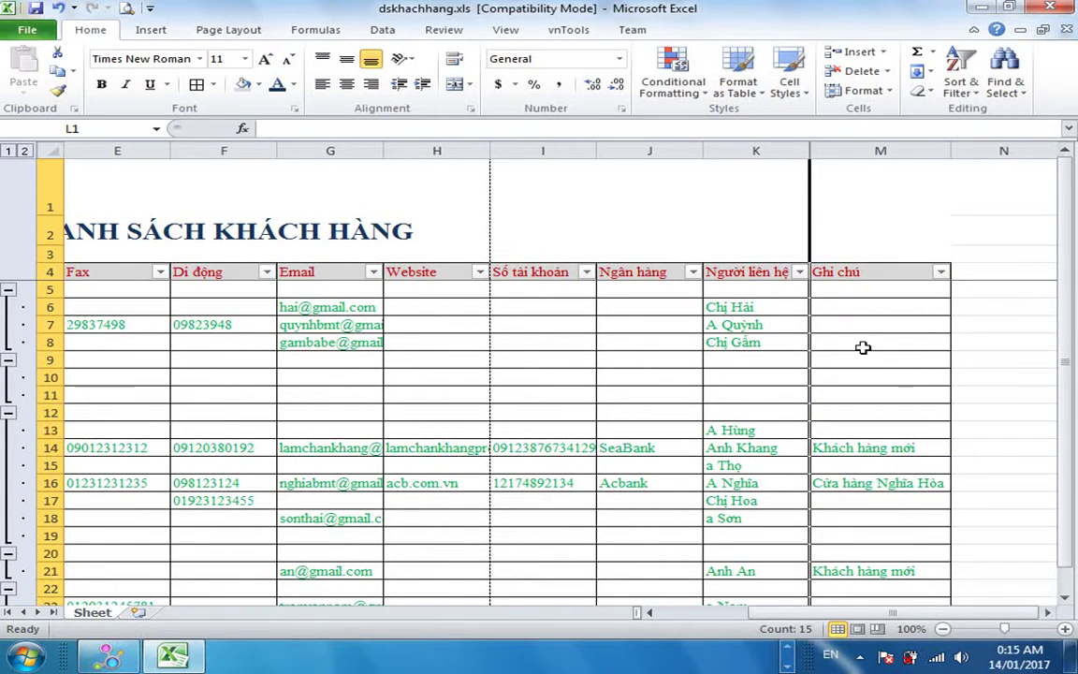
left_click(861, 358)
left_click(673, 328)
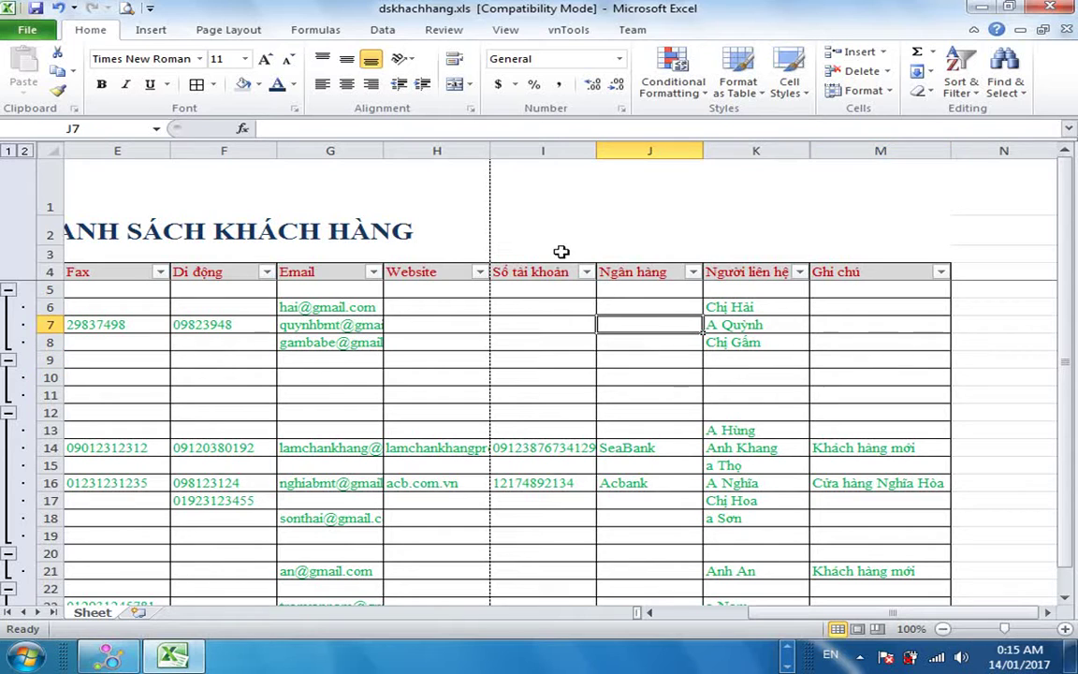
Hide the Website column H and preview the printout again.
left_click(455, 150)
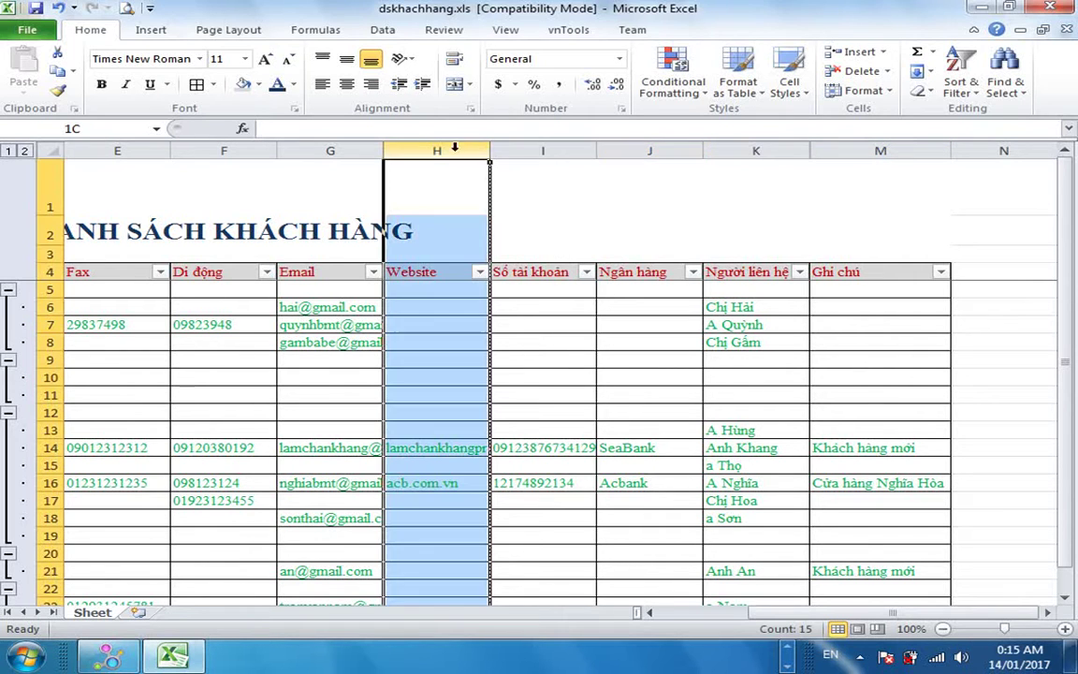
left_click_drag(488, 152, 565, 158)
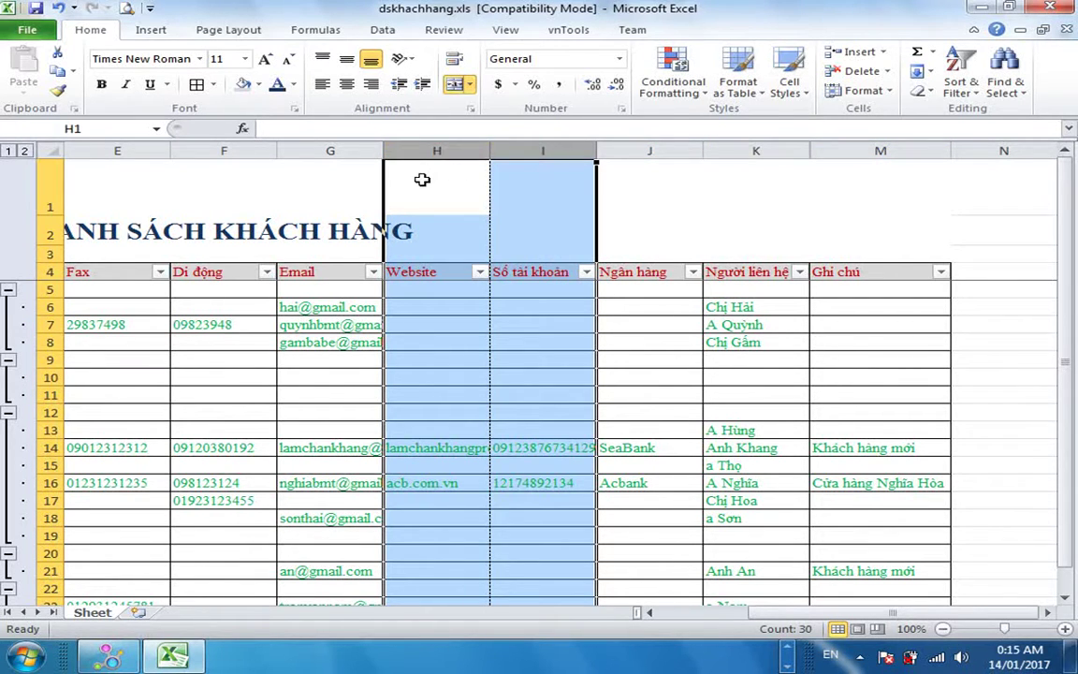
left_click(436, 150)
right_click(437, 154)
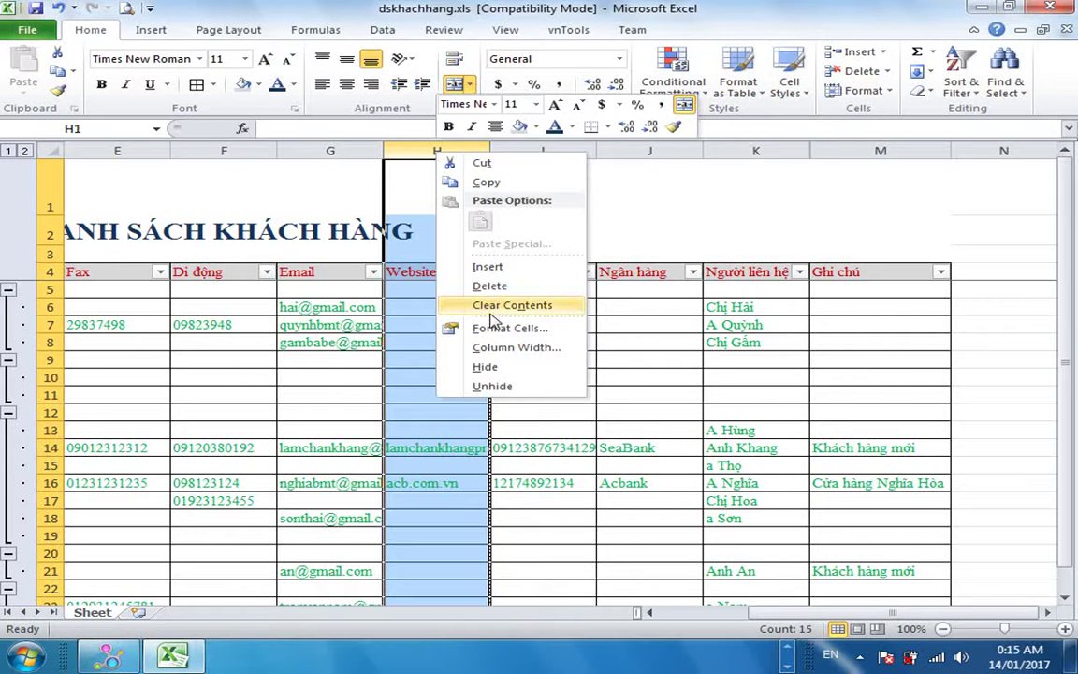
left_click(507, 368)
left_click(626, 391)
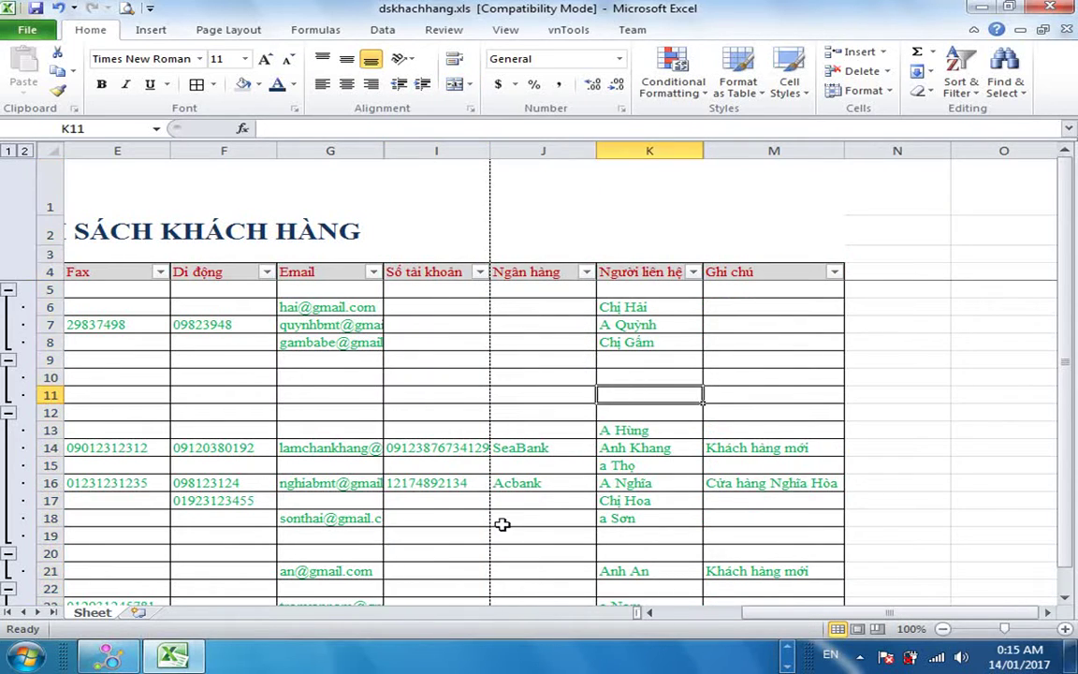
scroll(688, 593, "left", 5)
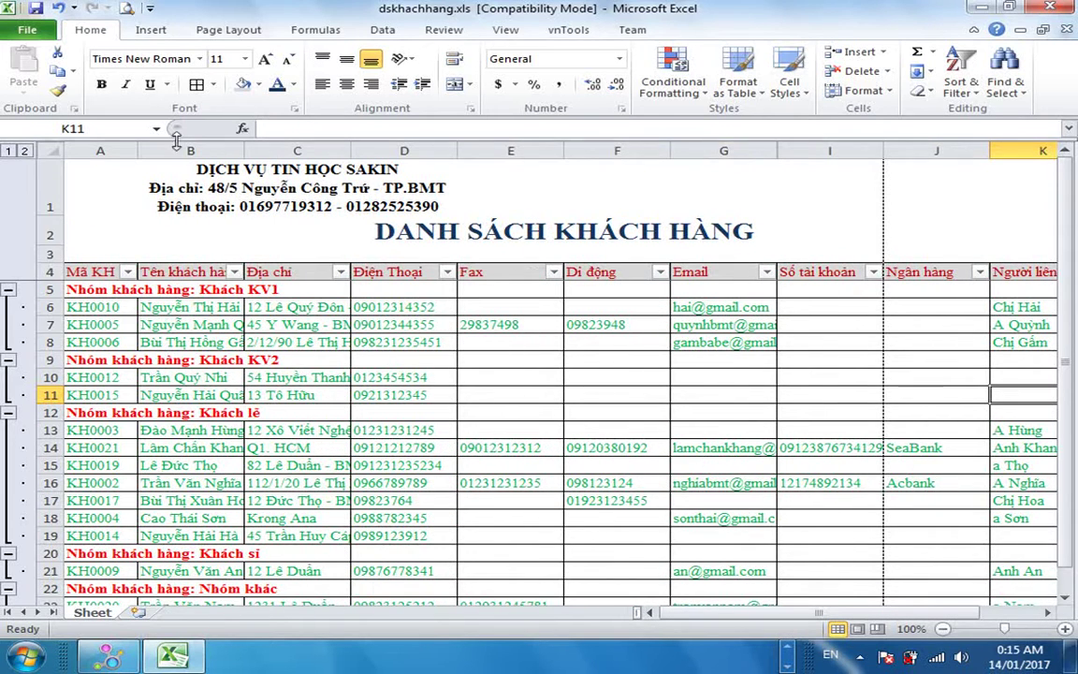
left_click(126, 7)
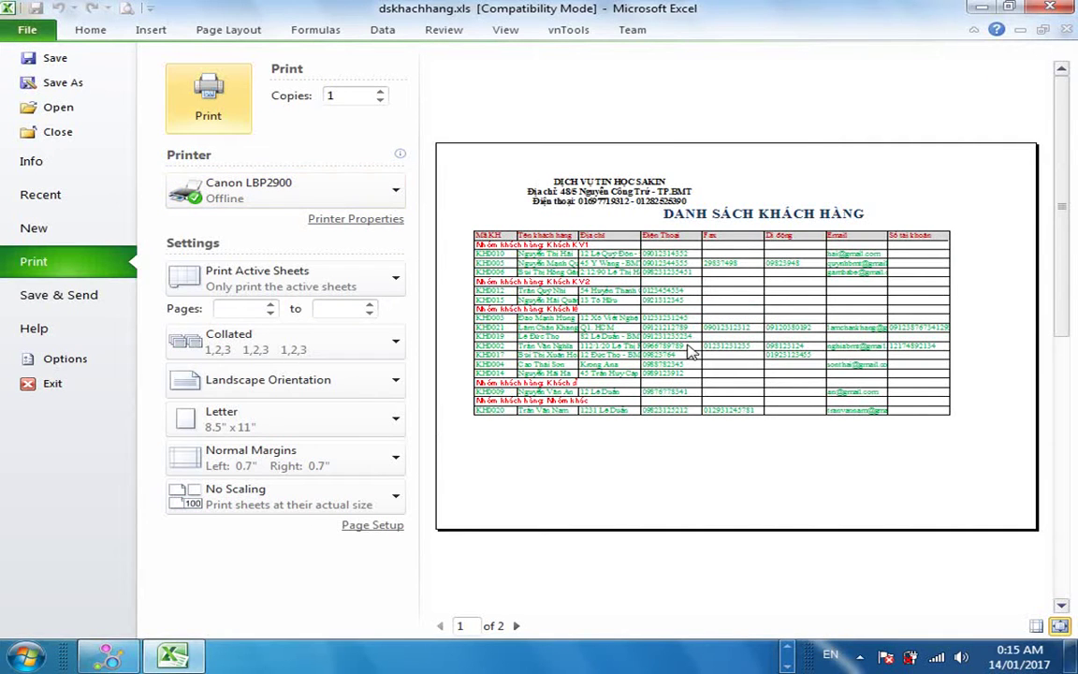
left_click(274, 390)
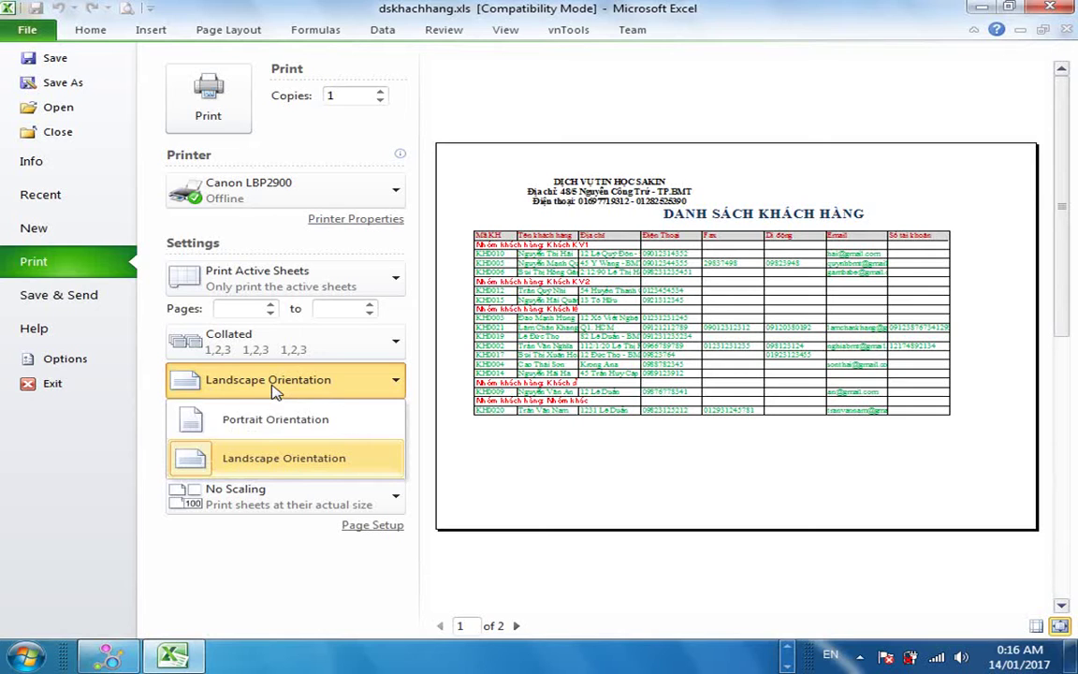
left_click(275, 386)
left_click(277, 389)
left_click(255, 423)
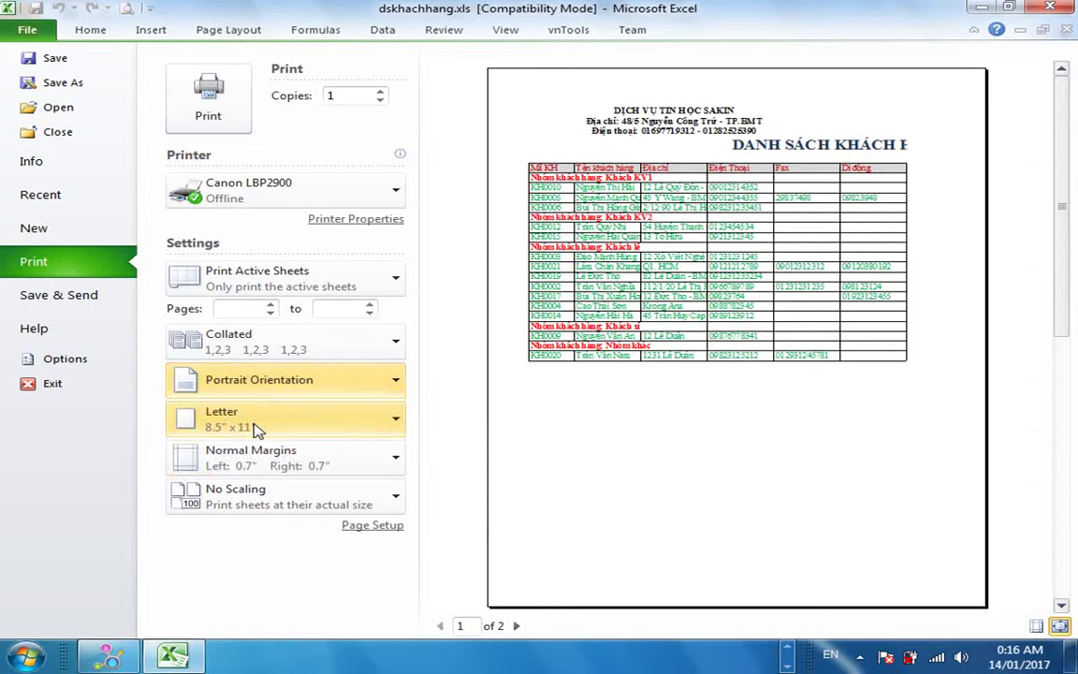
left_click(270, 386)
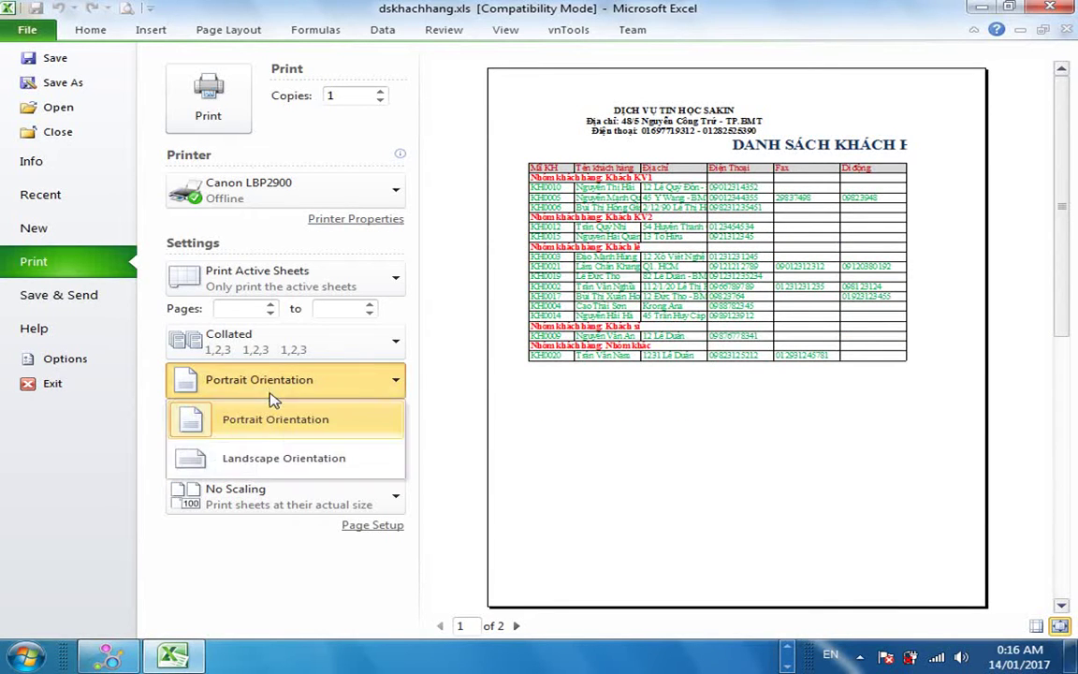
left_click(265, 457)
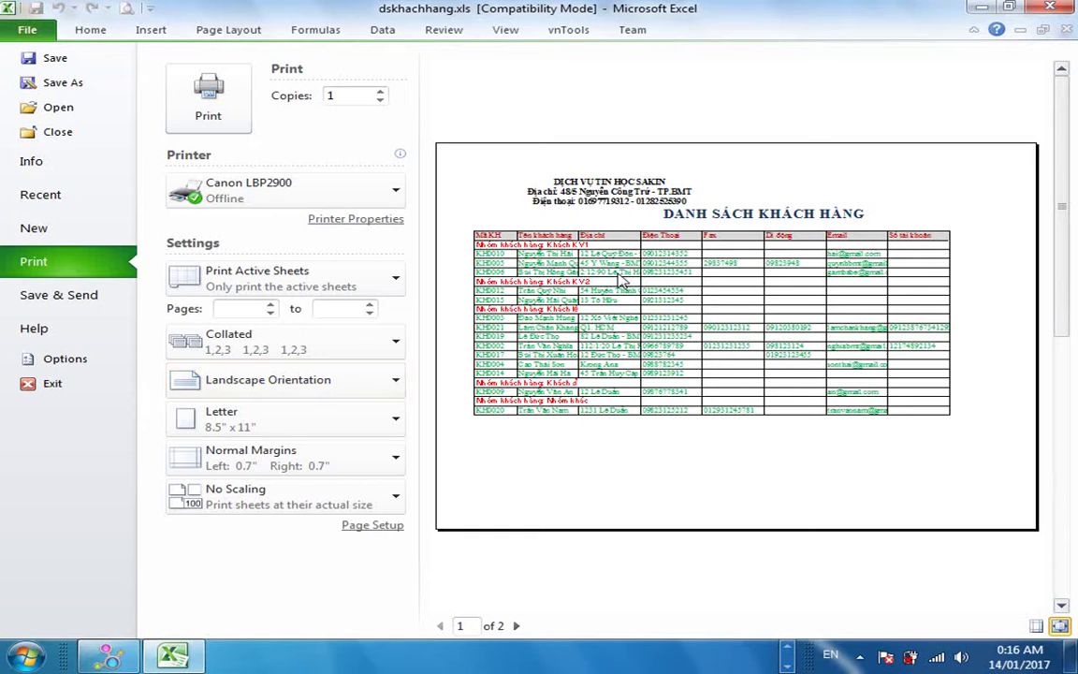
left_click(92, 30)
left_click(477, 375)
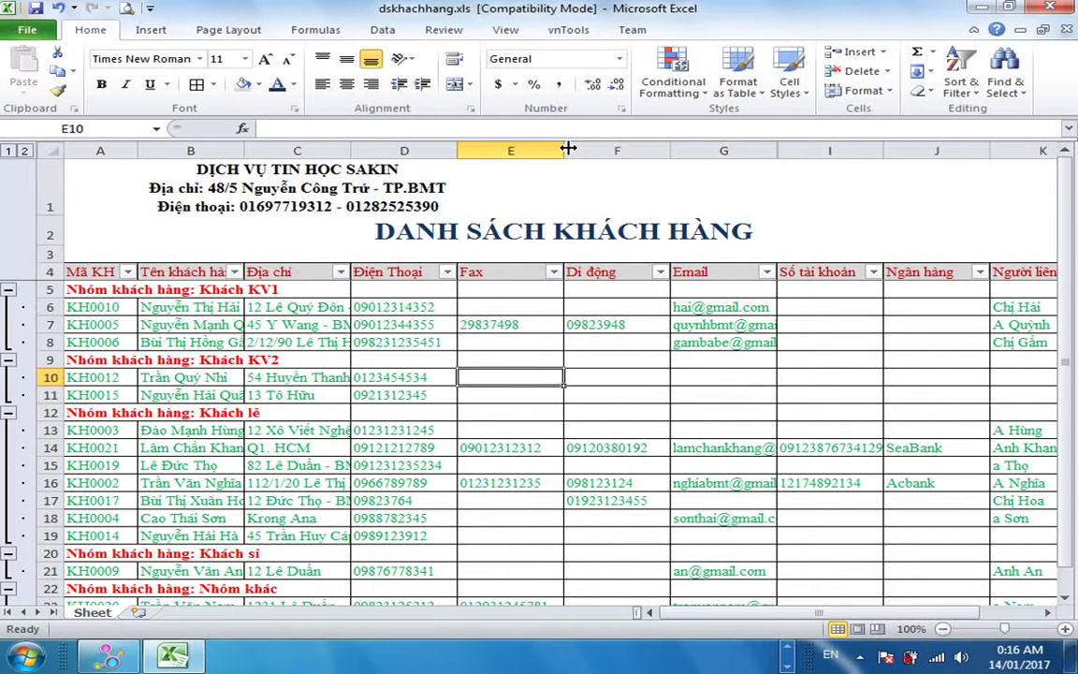
Narrow Fax column E, autofit F and J, trim A, and widen B and C for full names and addresses.
left_click_drag(568, 148, 559, 148)
double_click(661, 147)
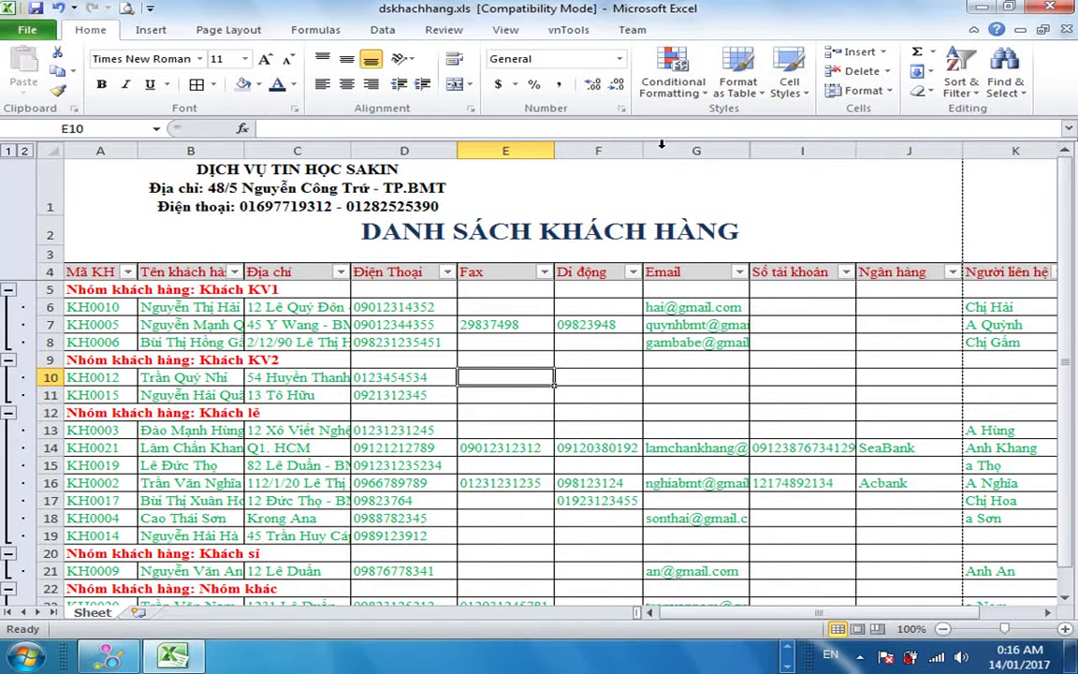
double_click(963, 148)
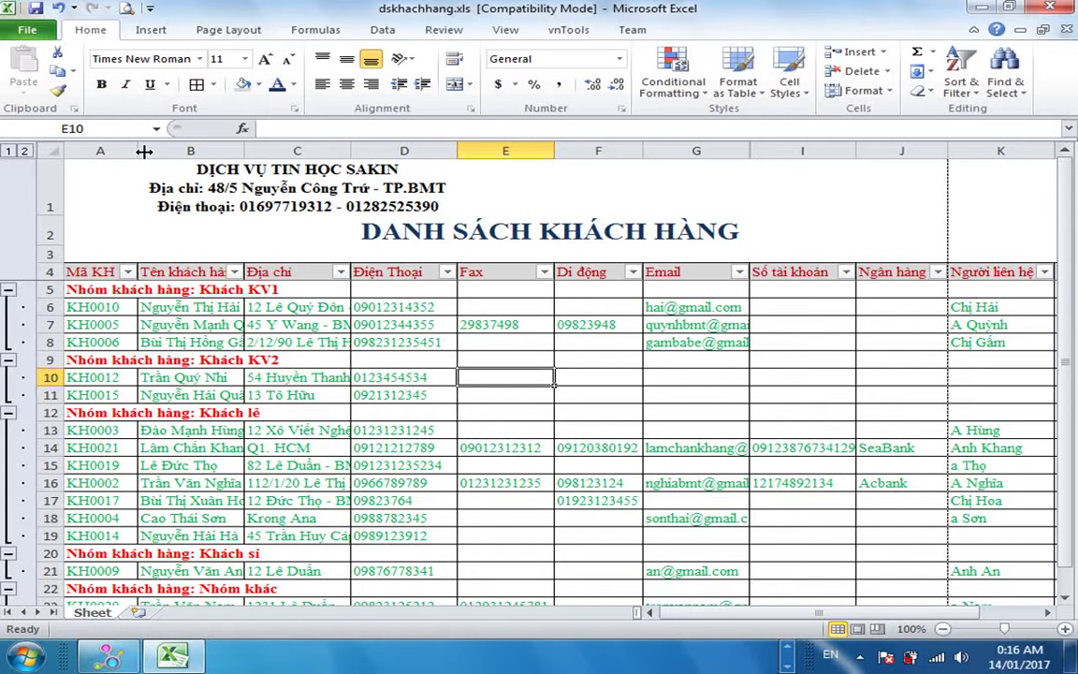
left_click_drag(144, 151, 128, 150)
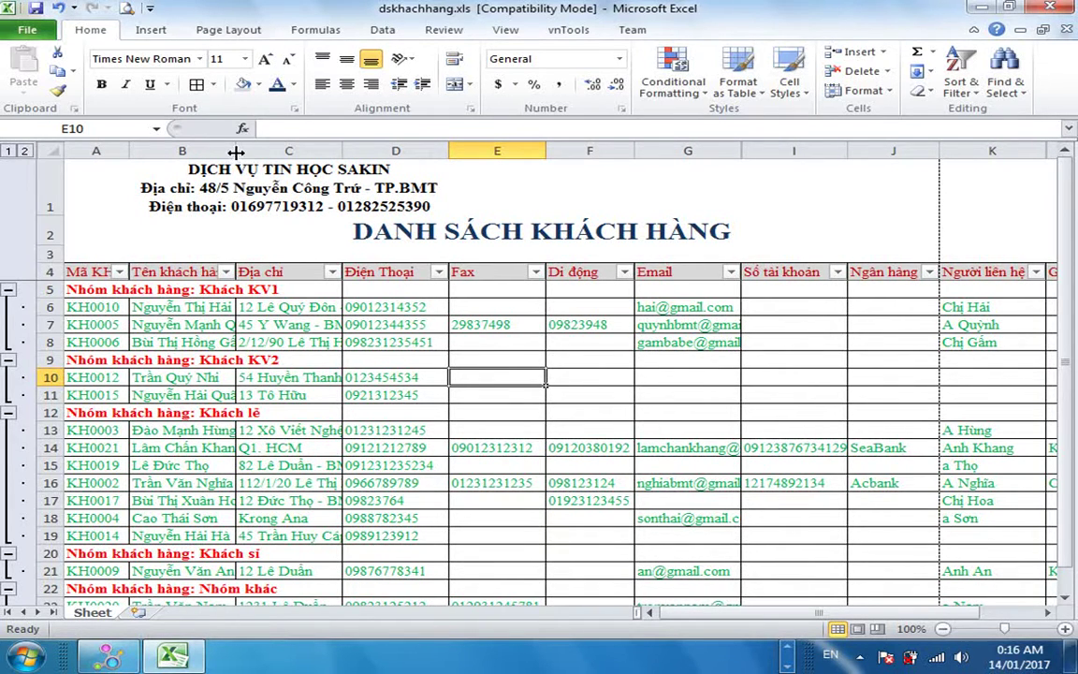
left_click_drag(236, 151, 273, 151)
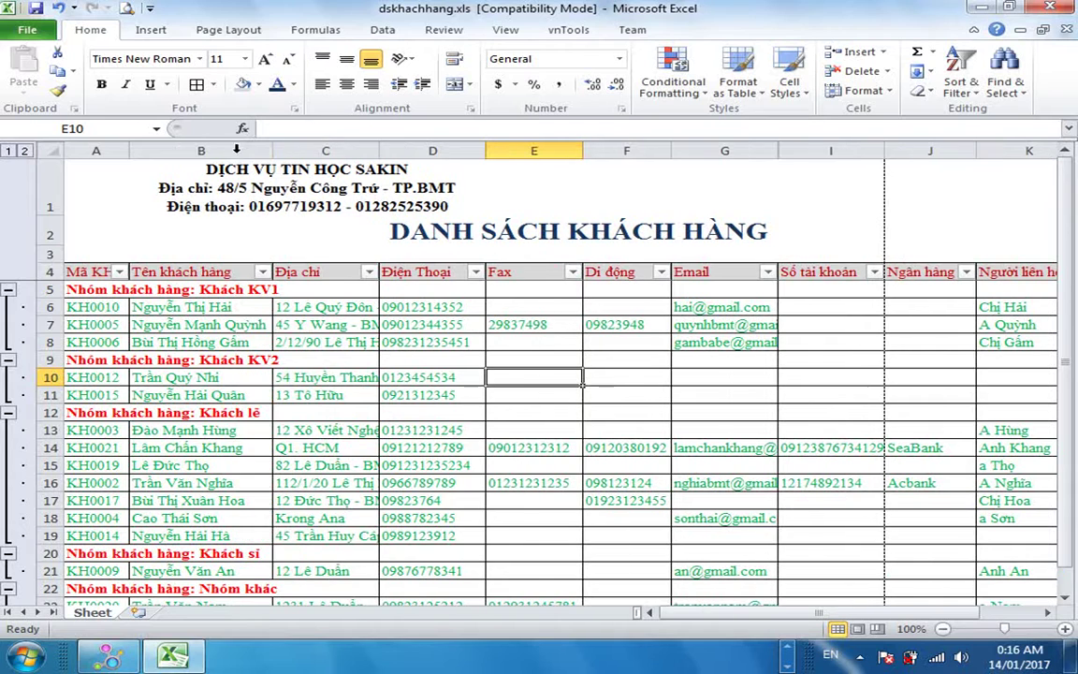
double_click(380, 154)
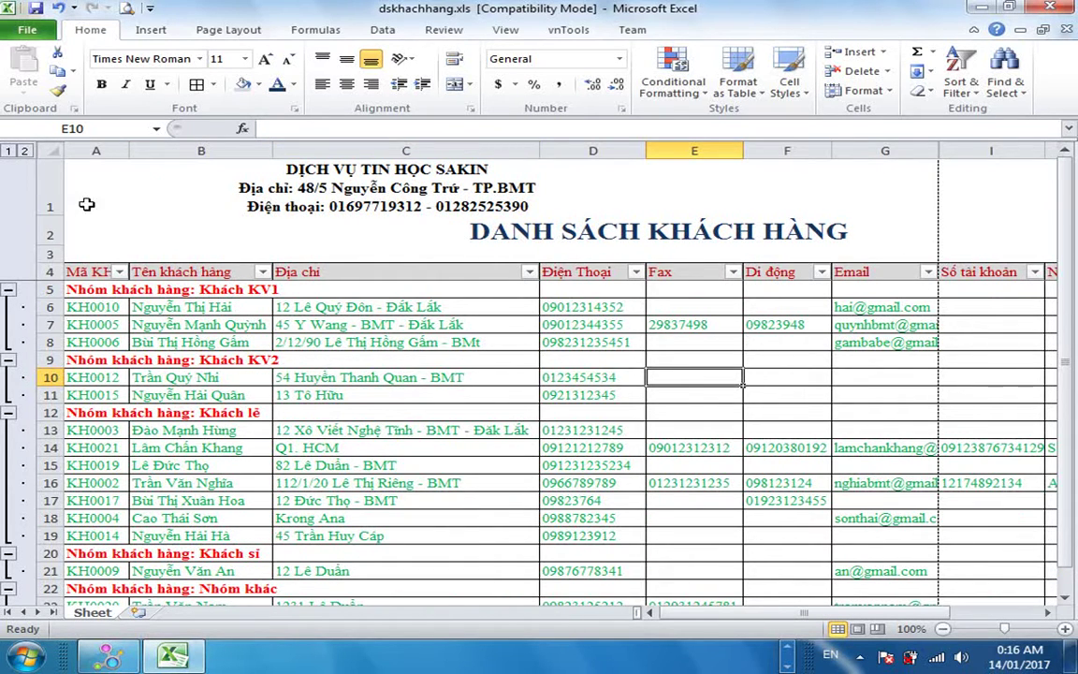
left_click(51, 148)
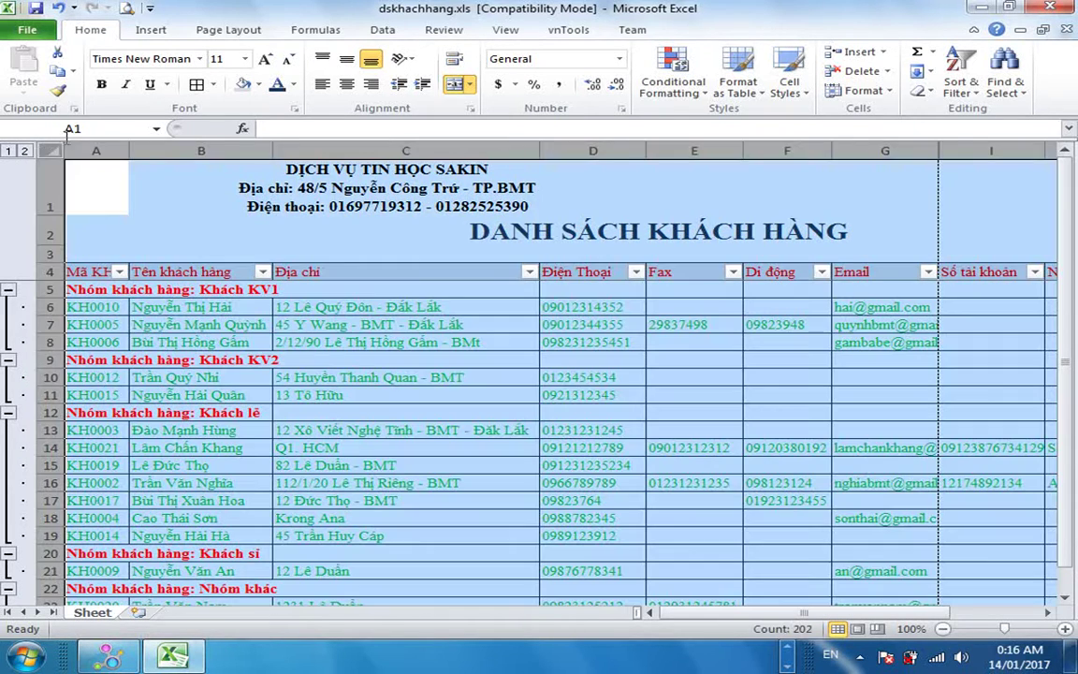
Drop the whole sheet's font to size 10 and narrow columns E, F, C, B and I to match.
left_click(291, 59)
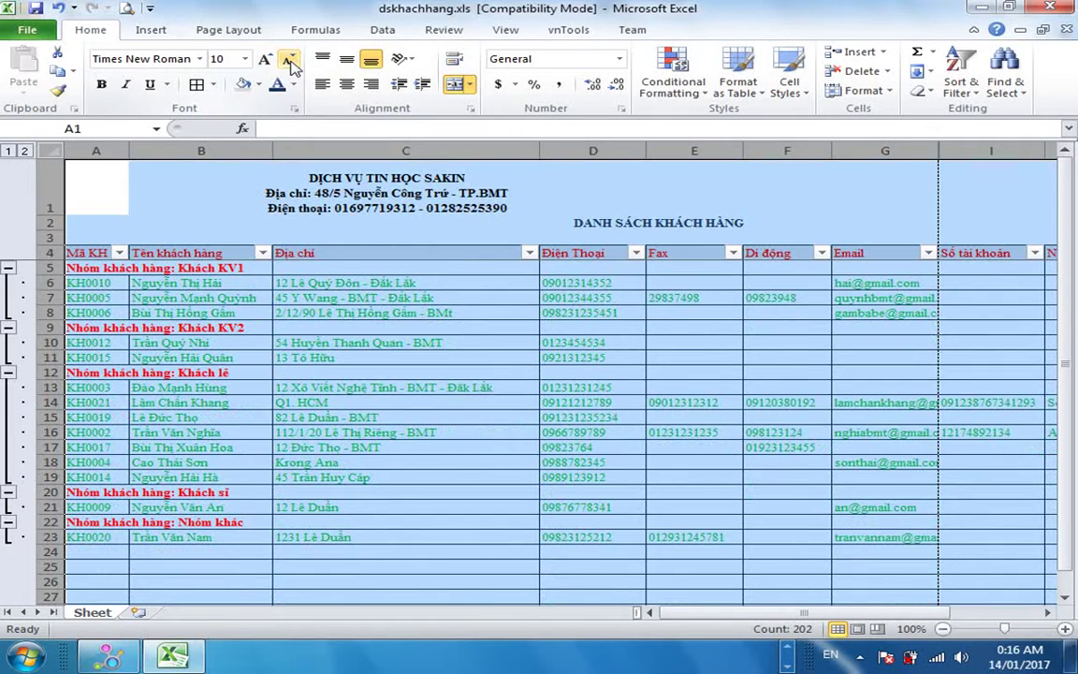
left_click(385, 345)
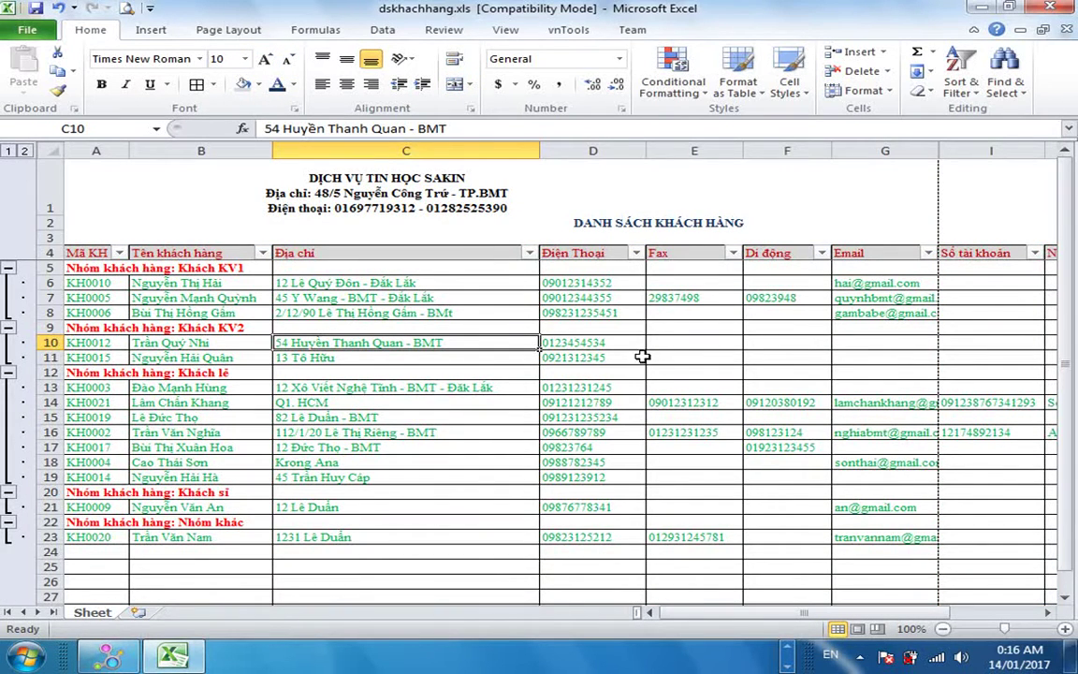
left_click_drag(738, 150, 725, 150)
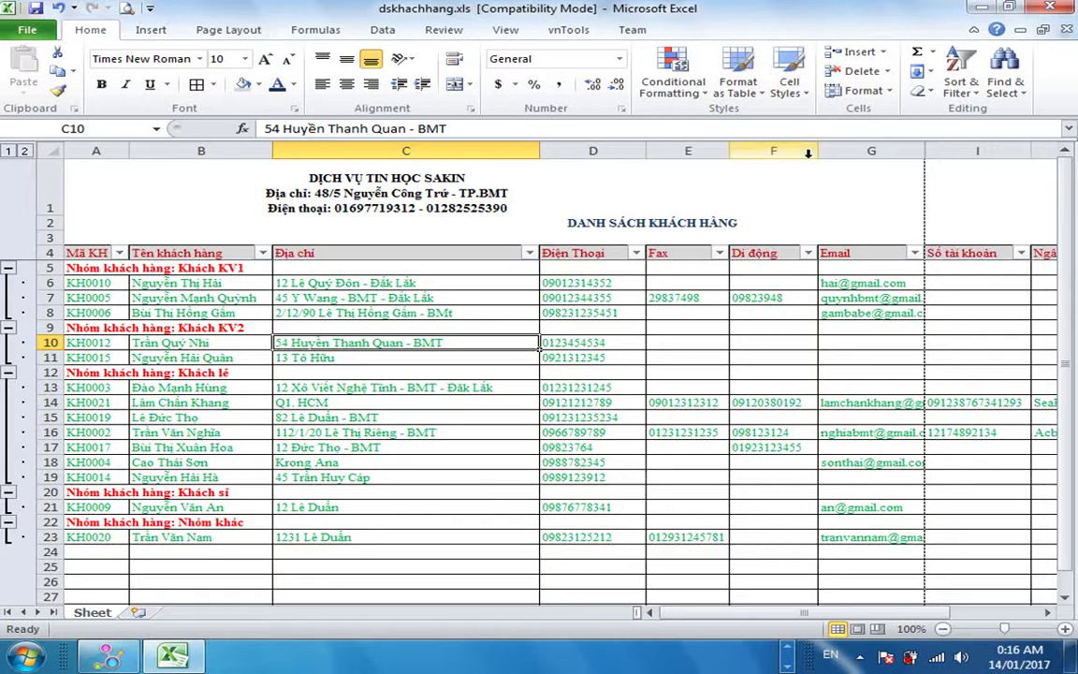
left_click_drag(817, 150, 806, 149)
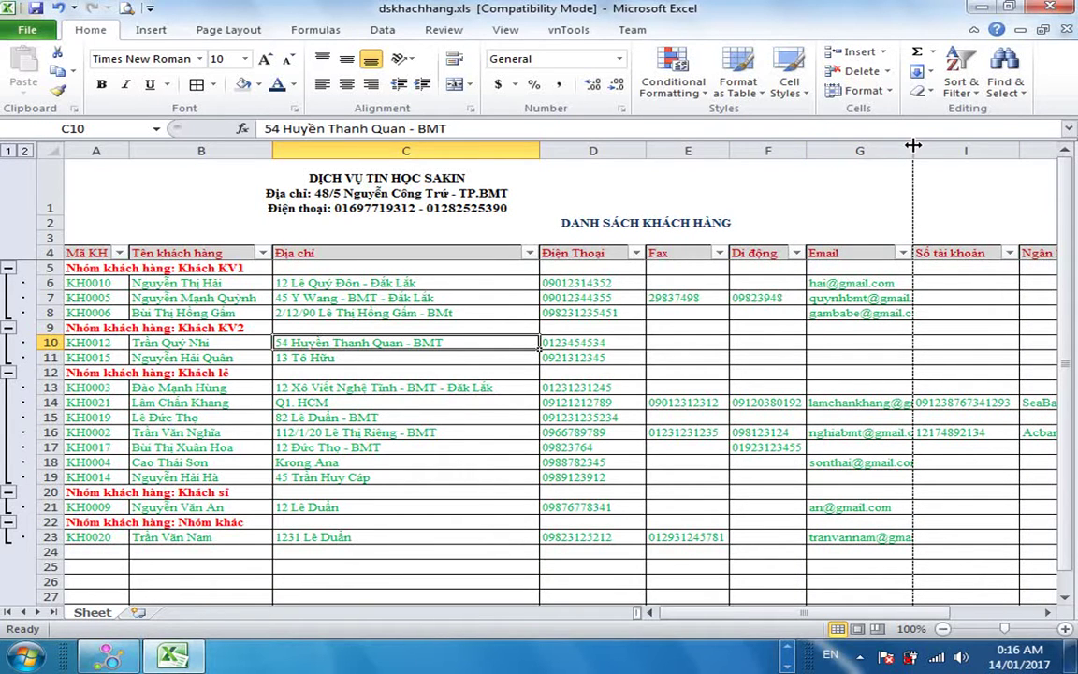
left_click_drag(540, 150, 503, 151)
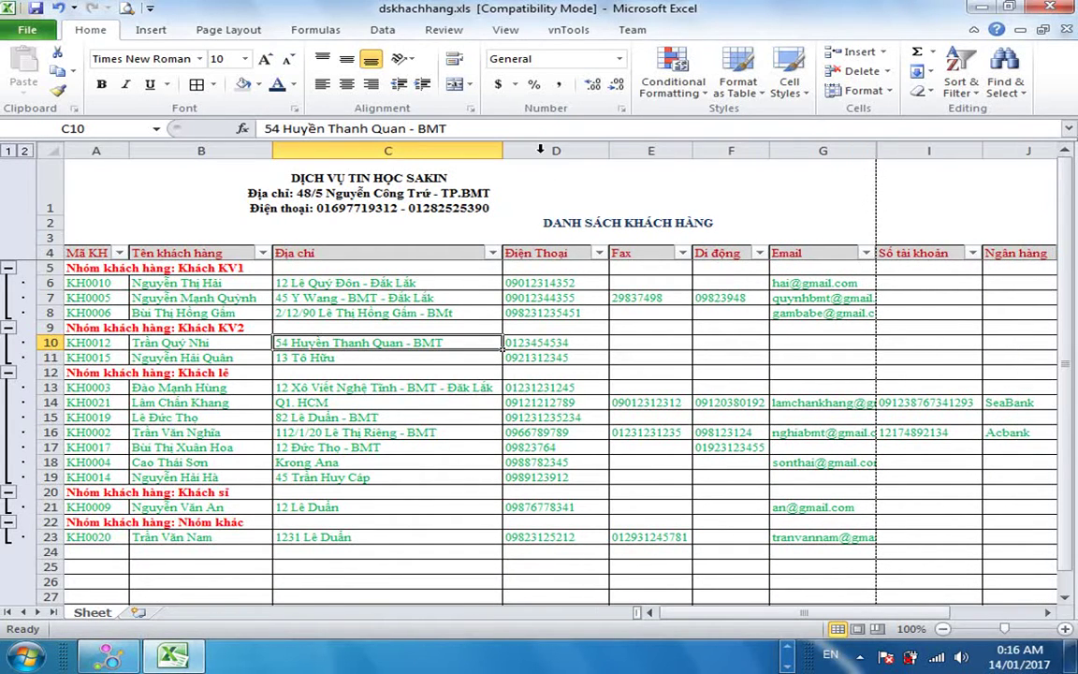
left_click_drag(273, 151, 264, 151)
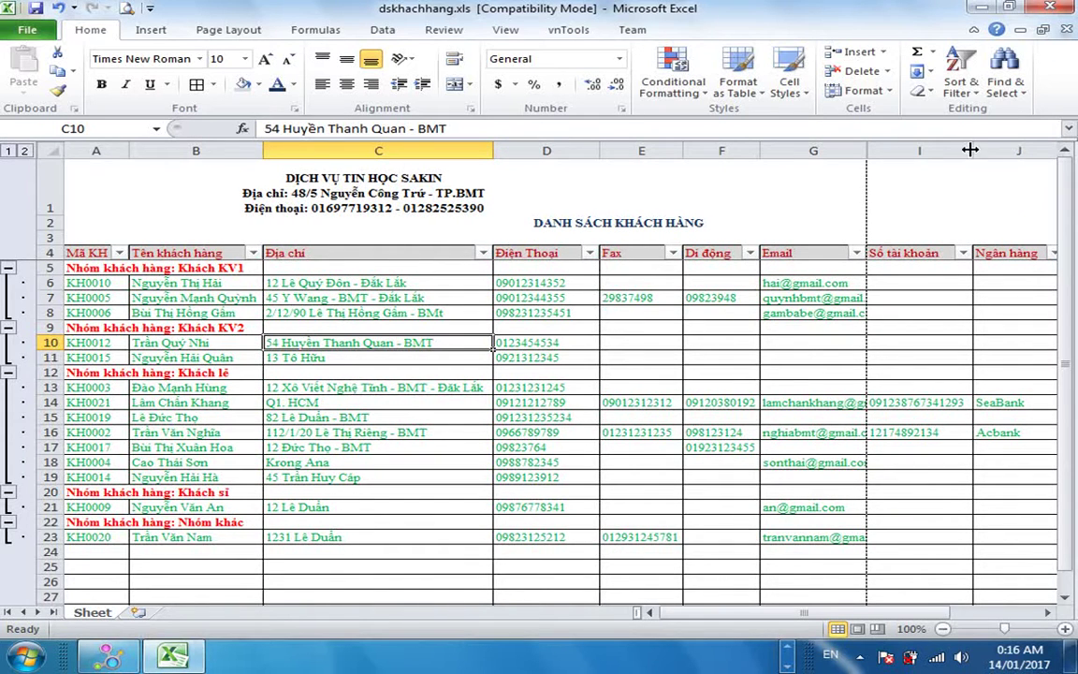
left_click_drag(970, 150, 967, 150)
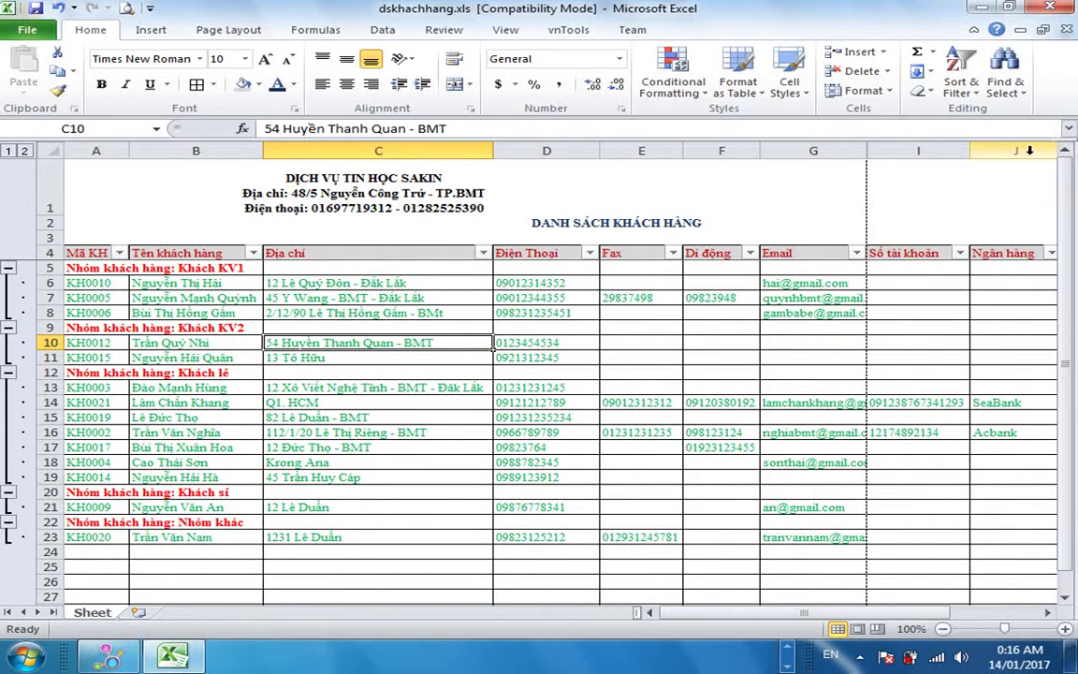
left_click(716, 187)
left_click(155, 223)
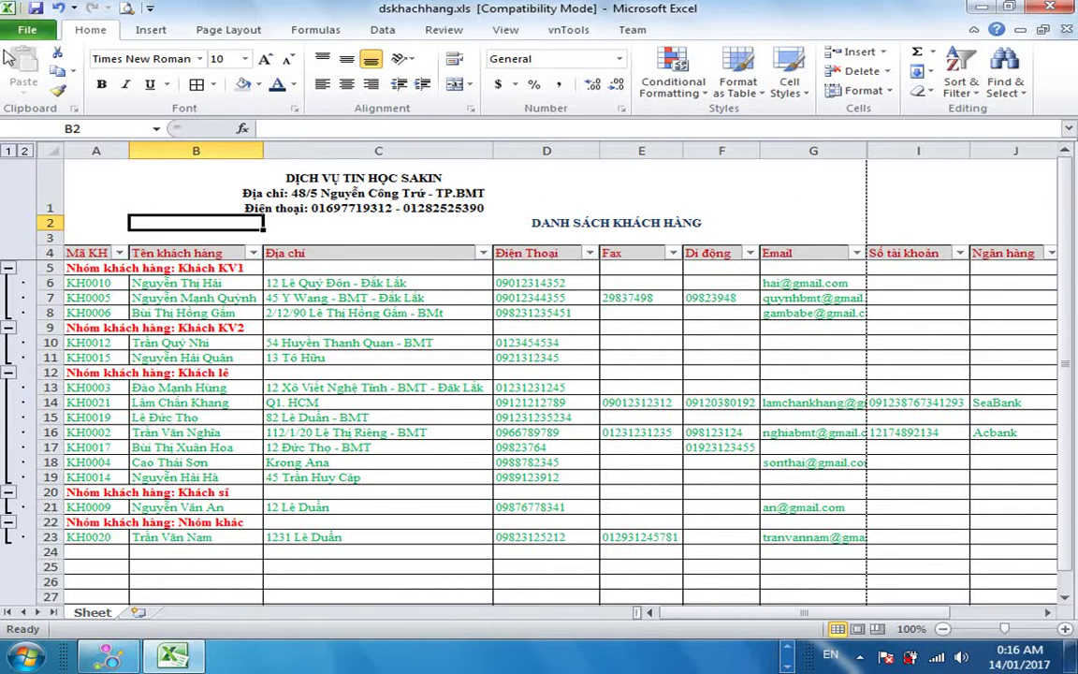
Resave dskhachhang.xls in the 97-2003 format and close Excel.
left_click(35, 8)
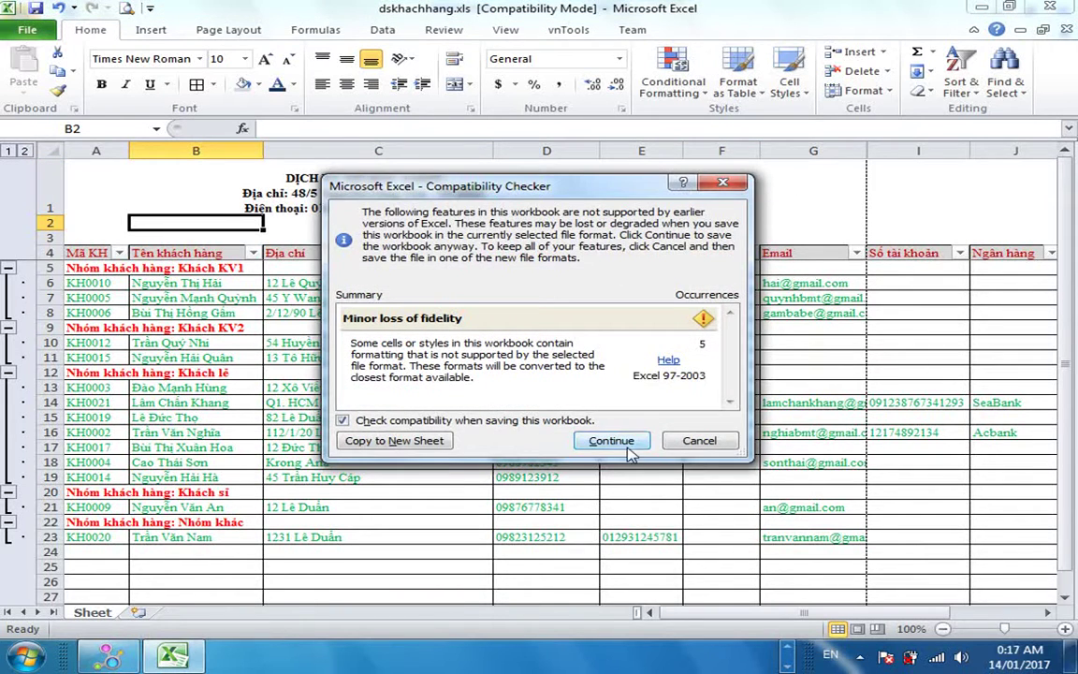
left_click(622, 442)
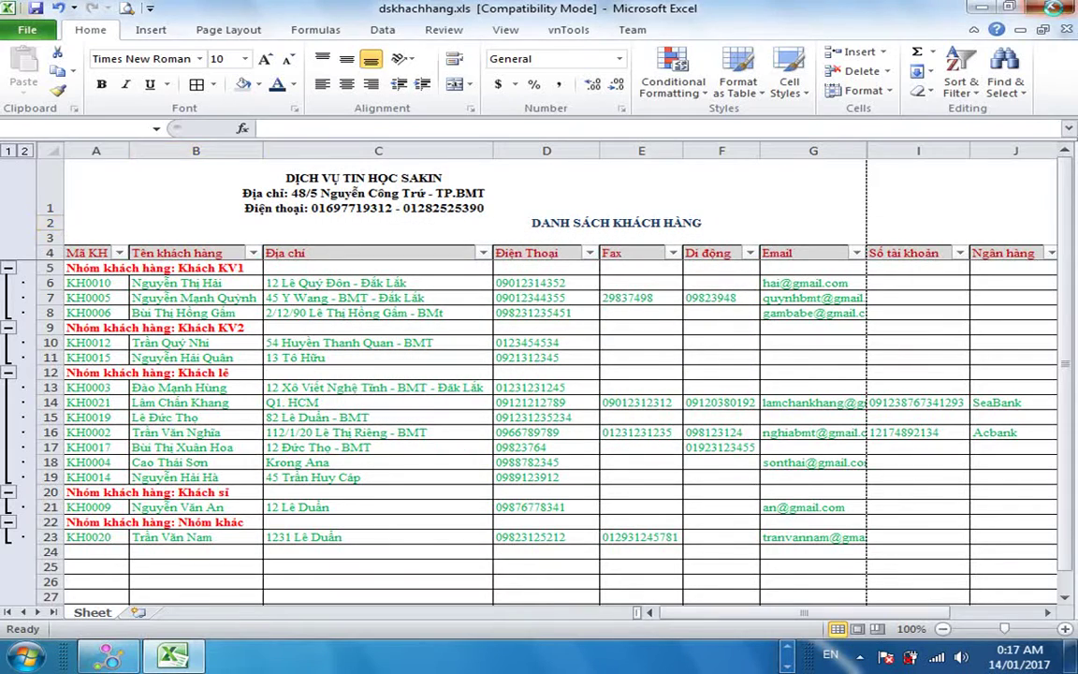
left_click(1050, 8)
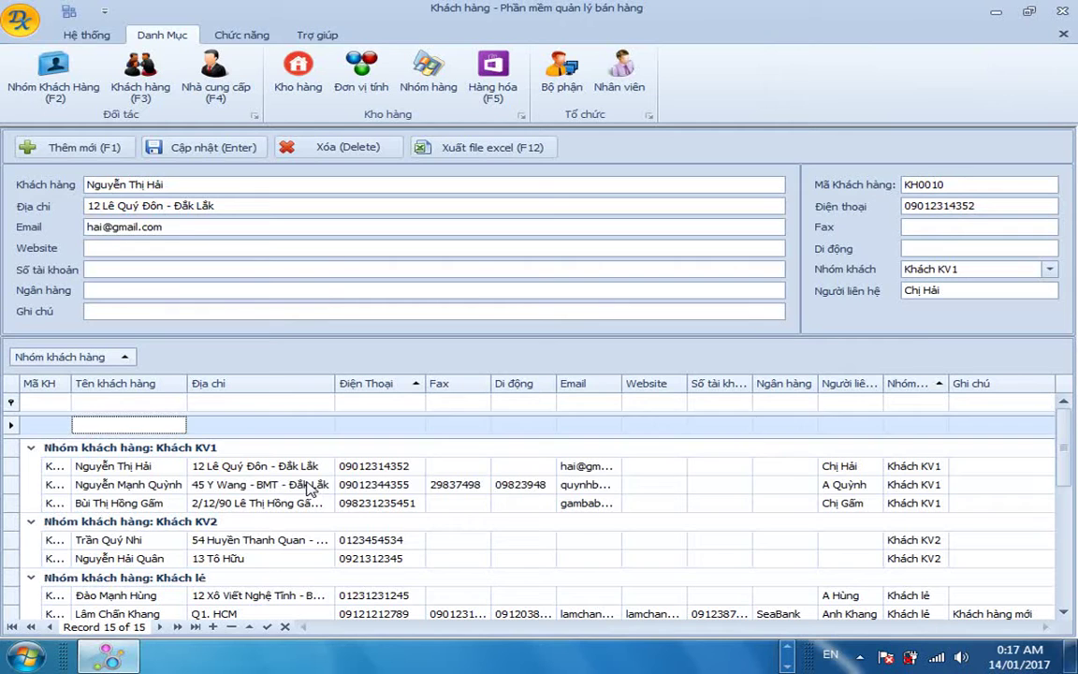
Remove the customer grouping from the grid.
left_click(258, 485)
right_click(208, 372)
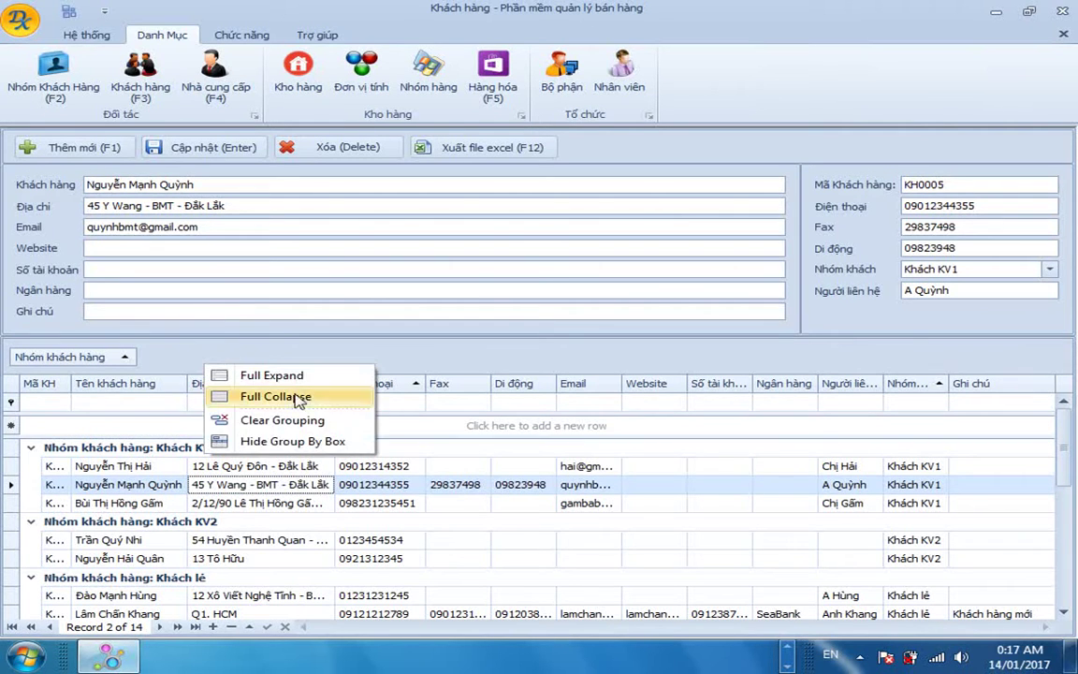
left_click(284, 420)
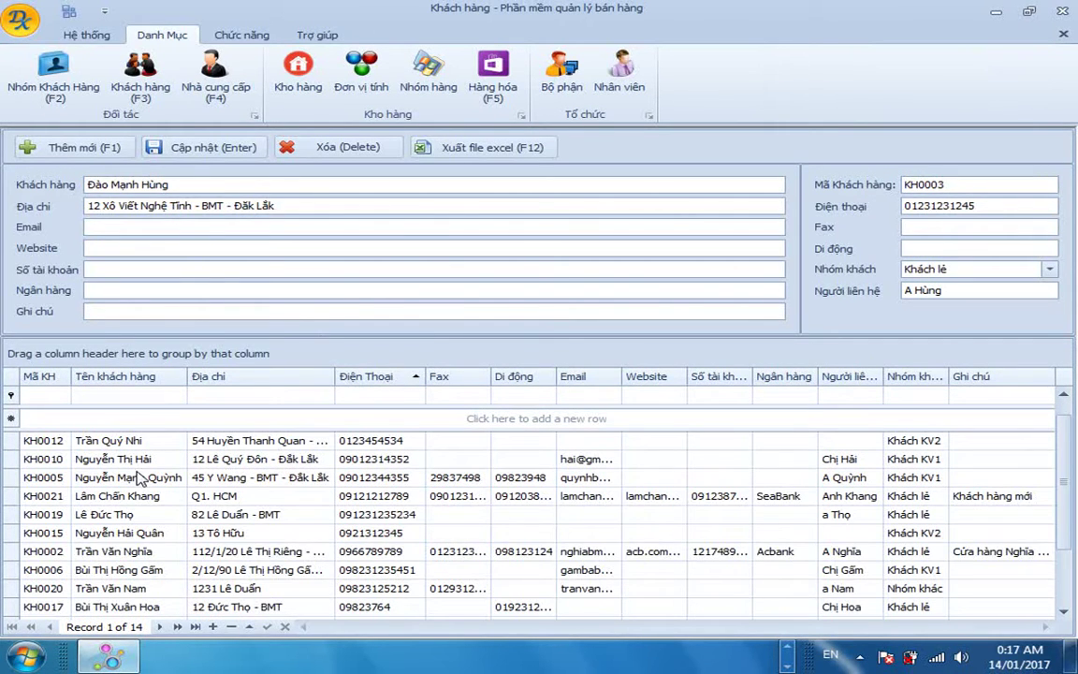
Enter the first customer's fax number and e-mail address in the grid.
left_click(467, 440)
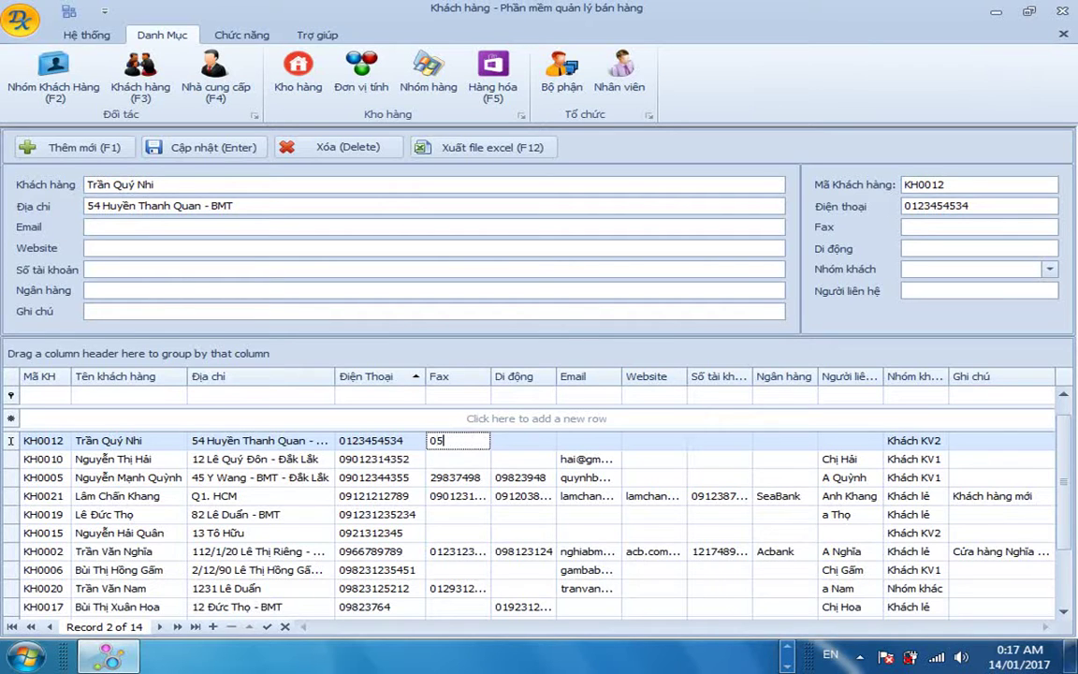
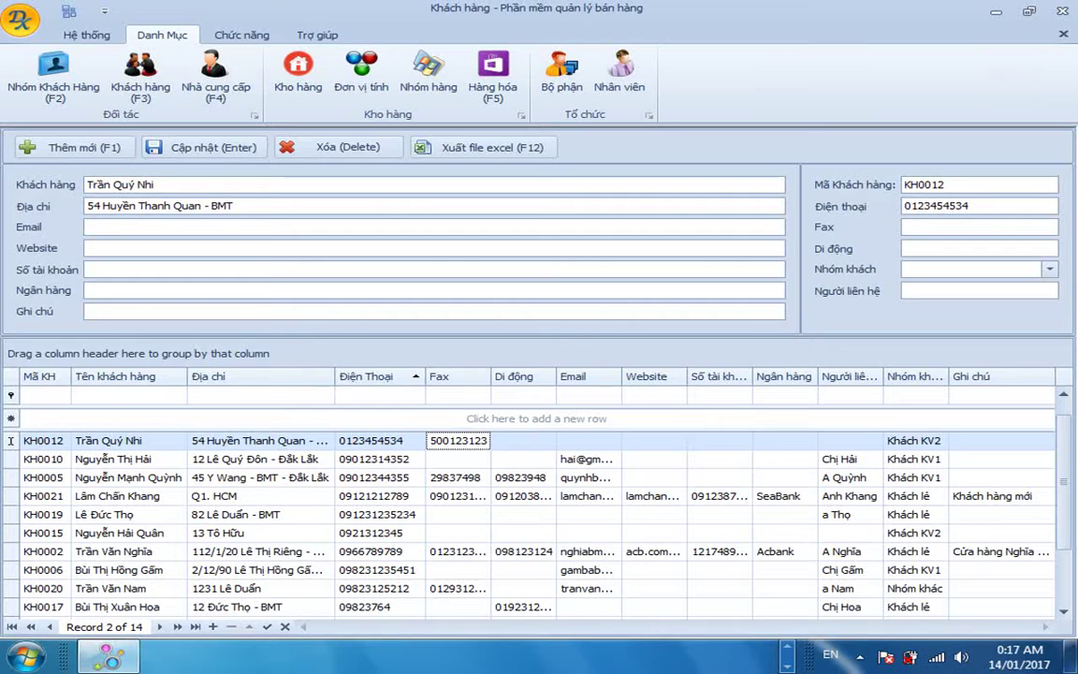
key("Tab")
key("Tab")
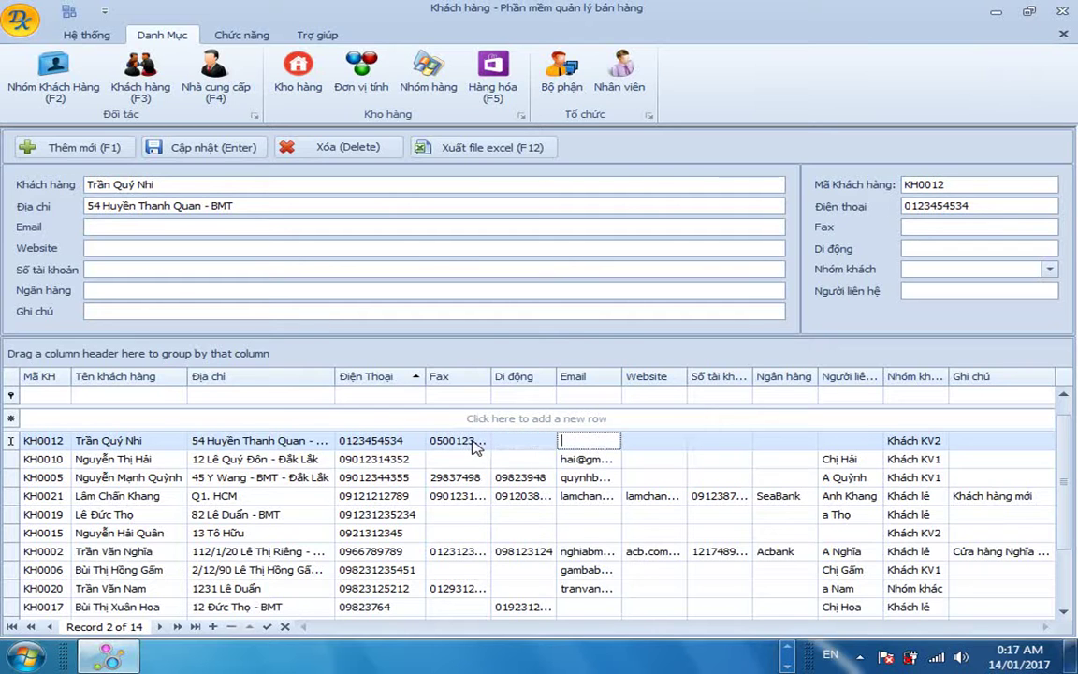
key("shift+Tab")
key("shift+Tab")
key("Tab")
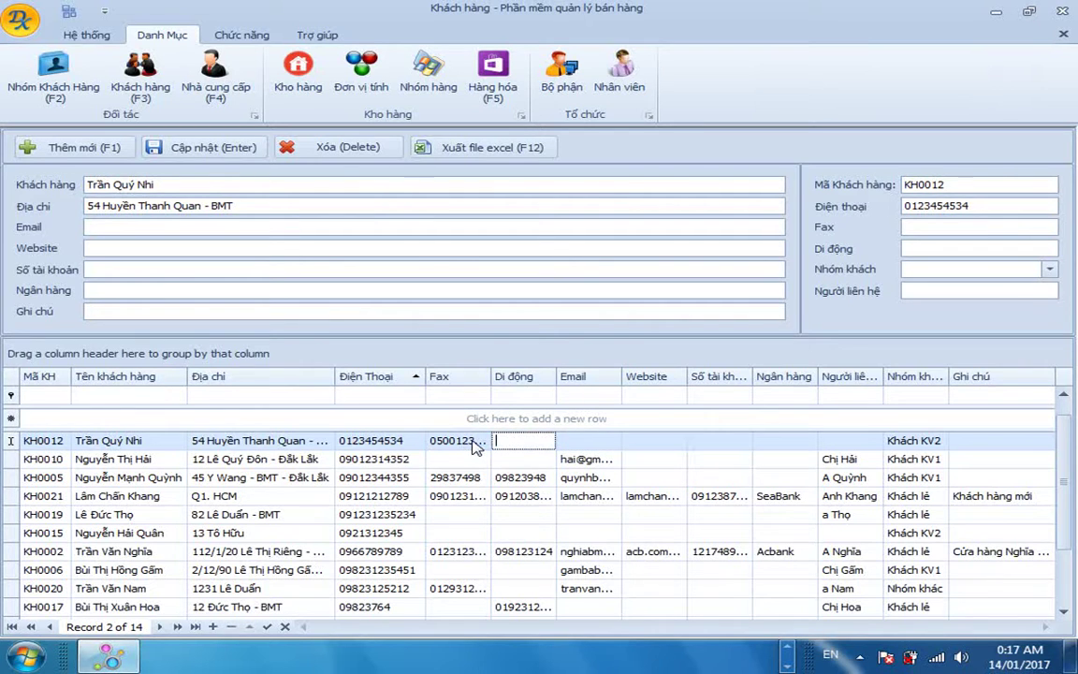
key("Tab")
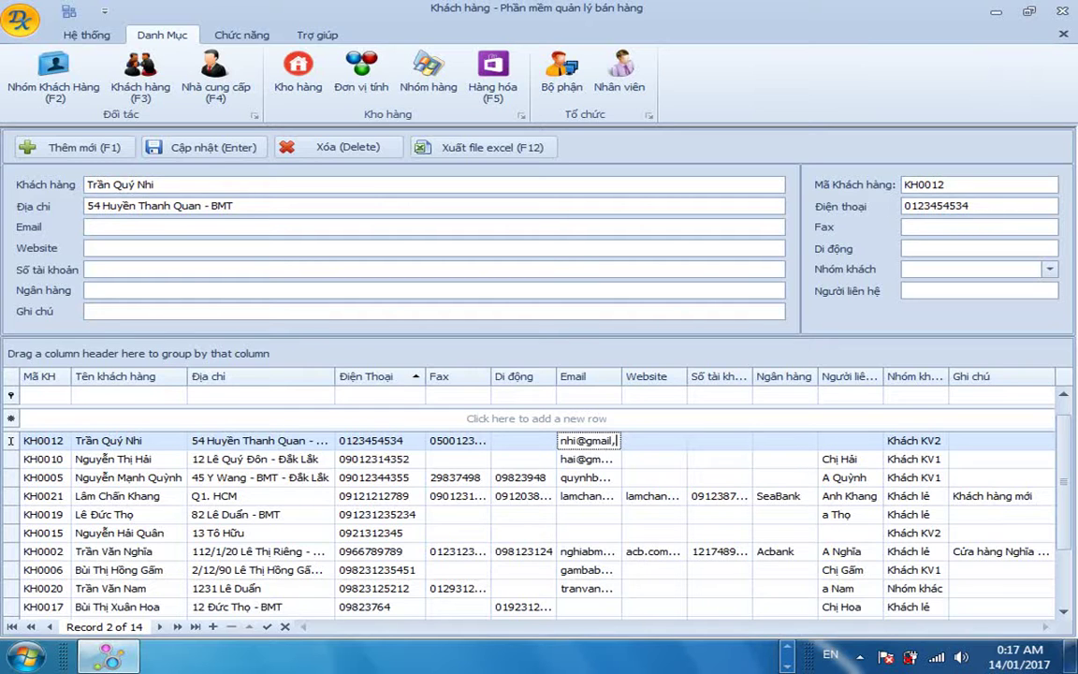
key("Tab")
key("Down")
key("Down")
key("Down")
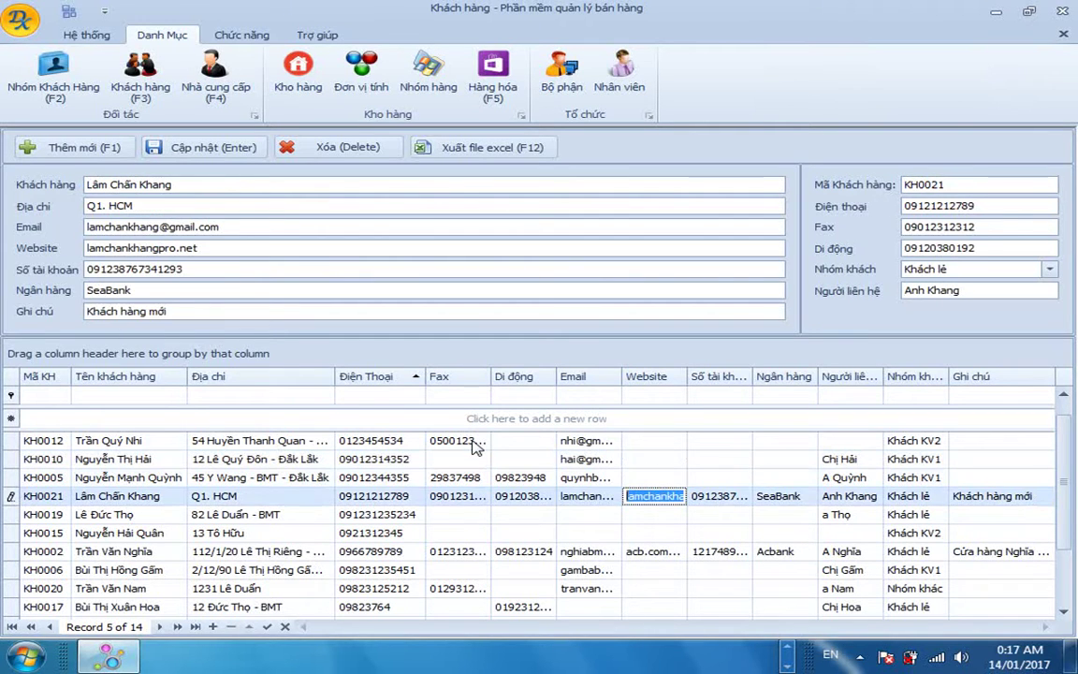
left_click(165, 395)
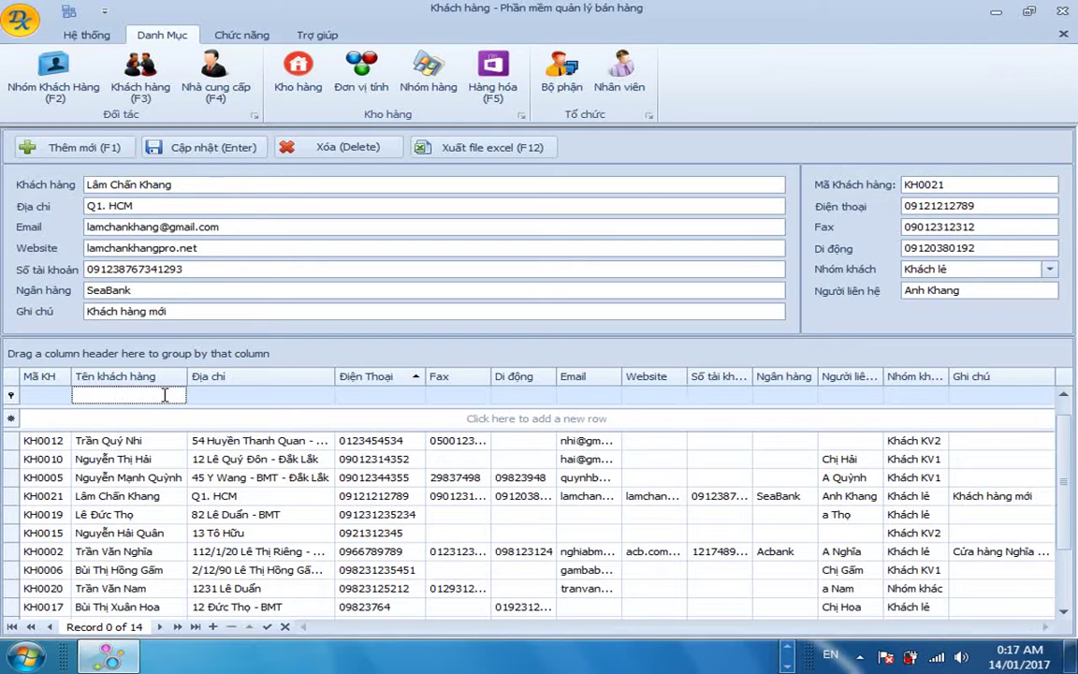
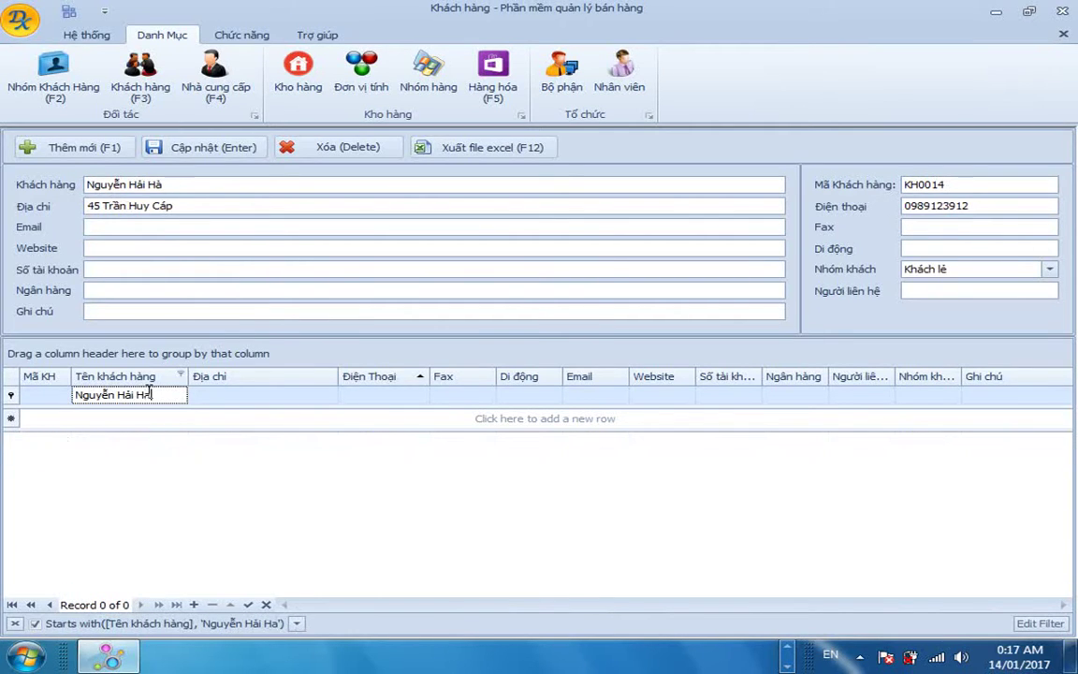
Type the customer's full name in the Tên khách hàng filter to narrow the grid to one record.
left_click(156, 442)
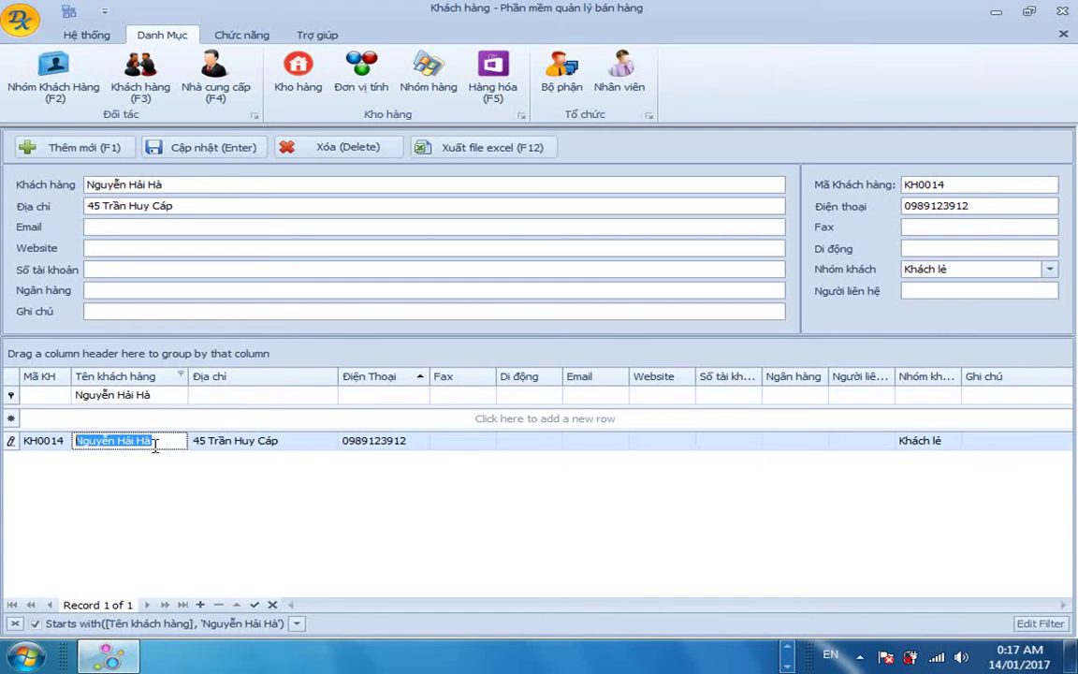
left_click(27, 447)
left_click(266, 443)
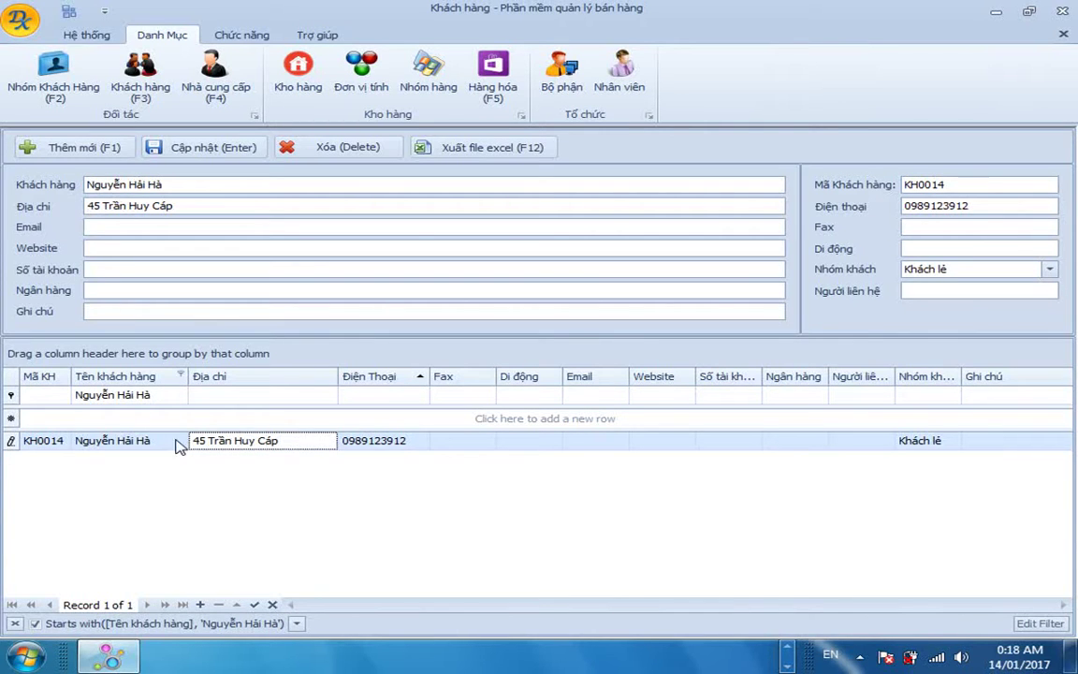
left_click(98, 439)
Change the customer's Nhóm khách from Khách lẻ to Khách sỉ and save it with Cập nhật.
left_click(283, 448)
left_click(403, 440)
left_click(234, 440)
left_click(1051, 269)
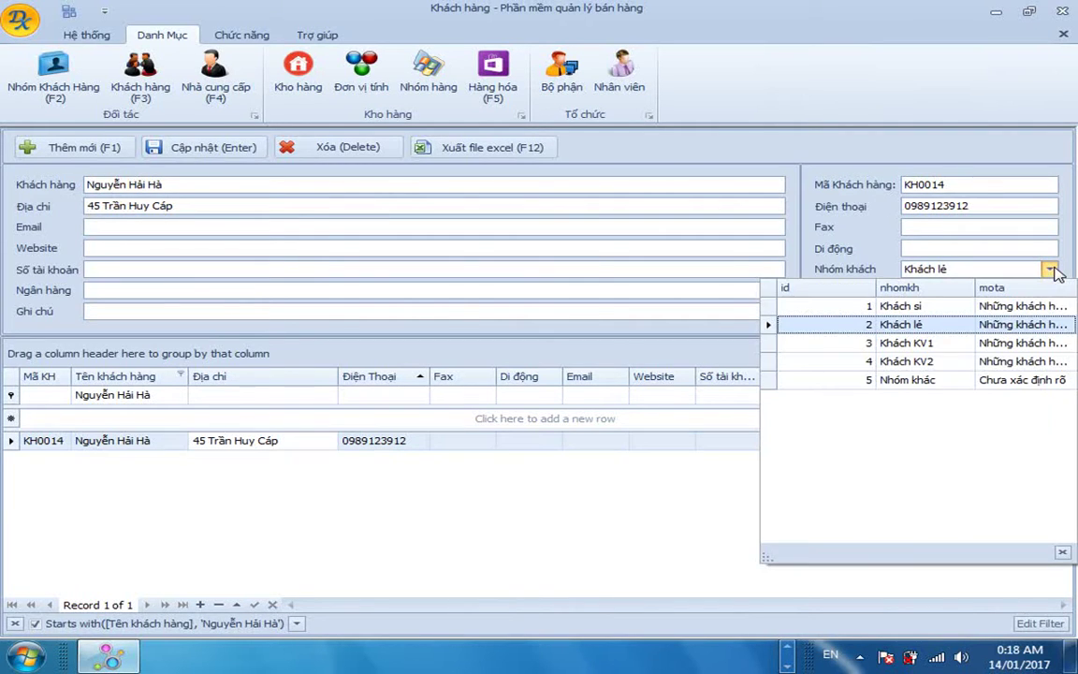
left_click(953, 313)
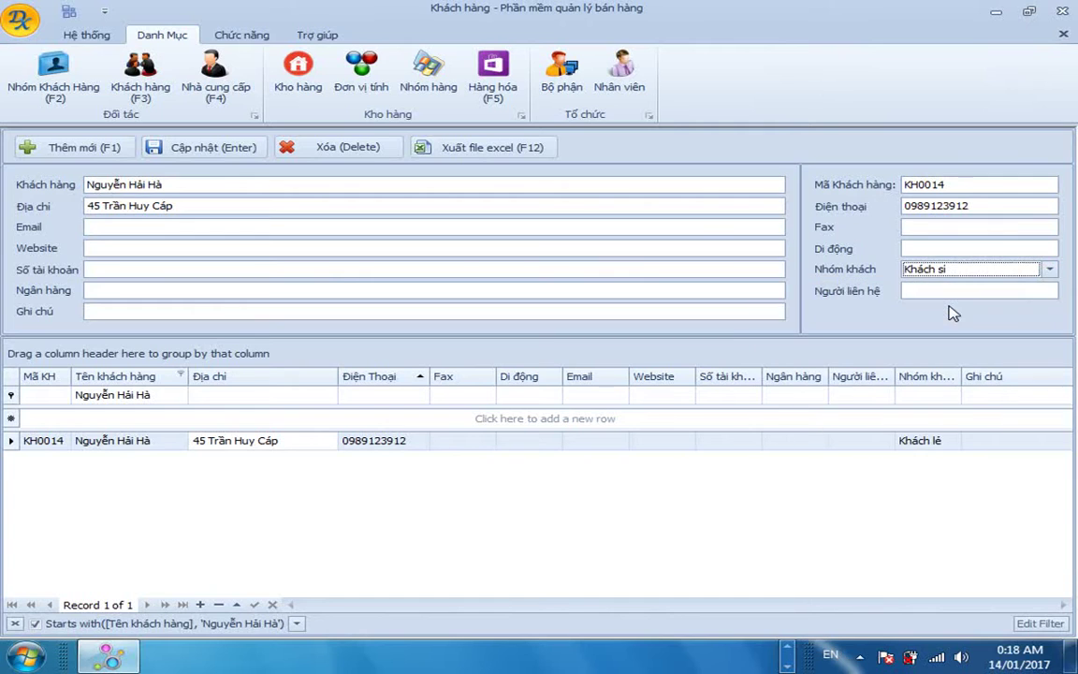
left_click(236, 157)
left_click(542, 341)
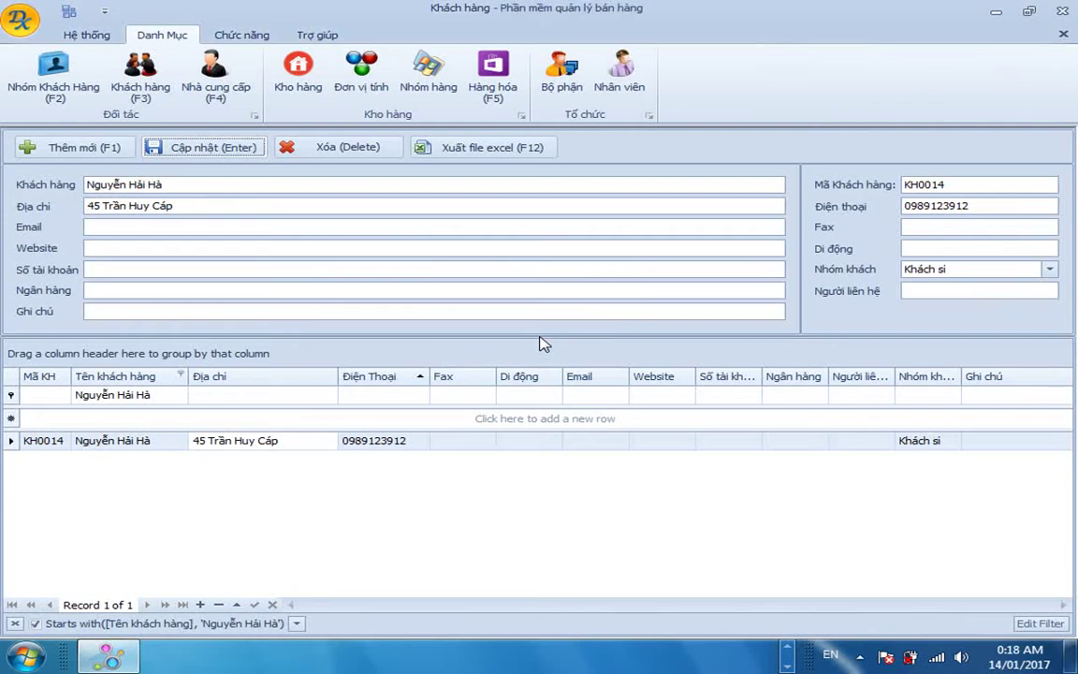
left_click(932, 440)
left_click(607, 441)
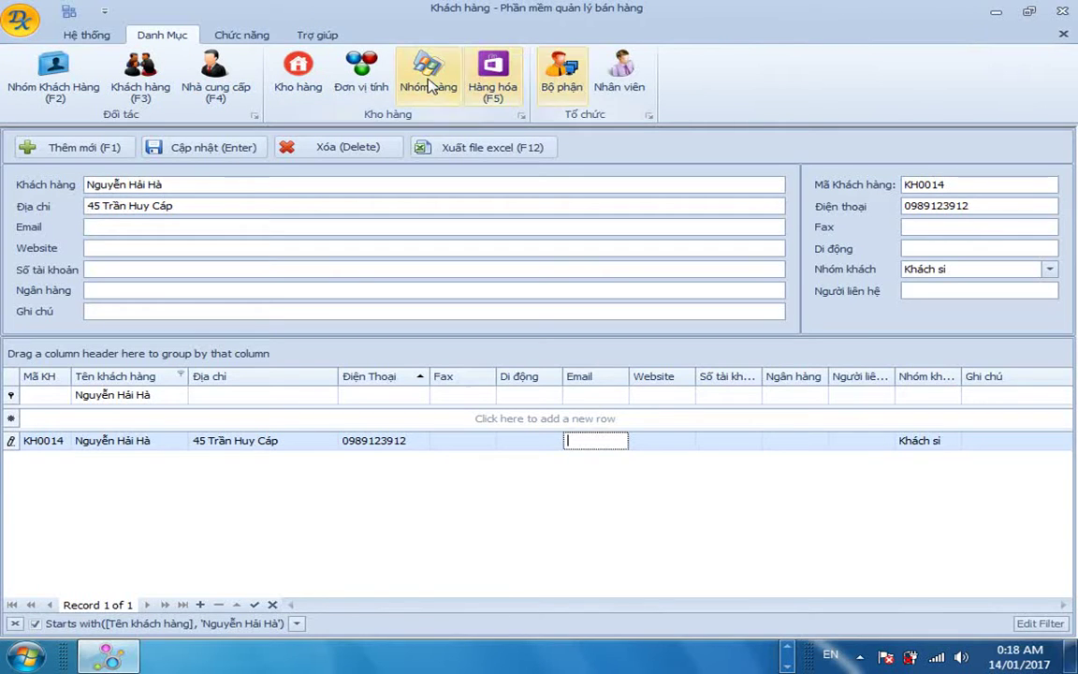
Open the supplier list (F4) and start new supplier NCC008 named Dịch Vụ Tin Học Sakin.
key("F4")
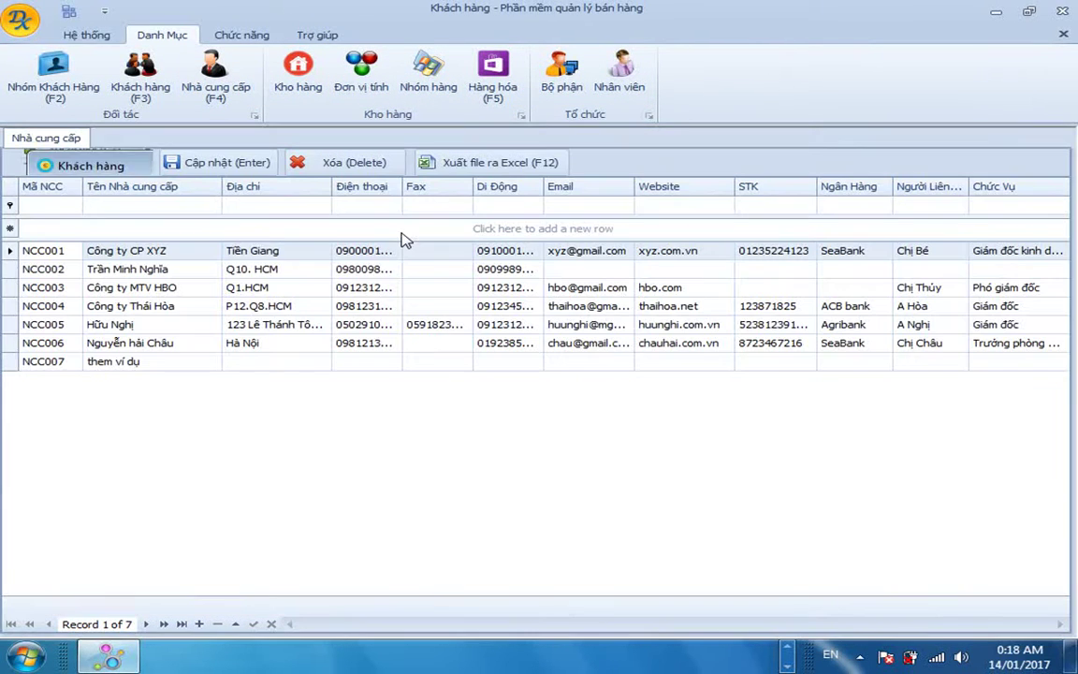
left_click(184, 276)
left_click(112, 250)
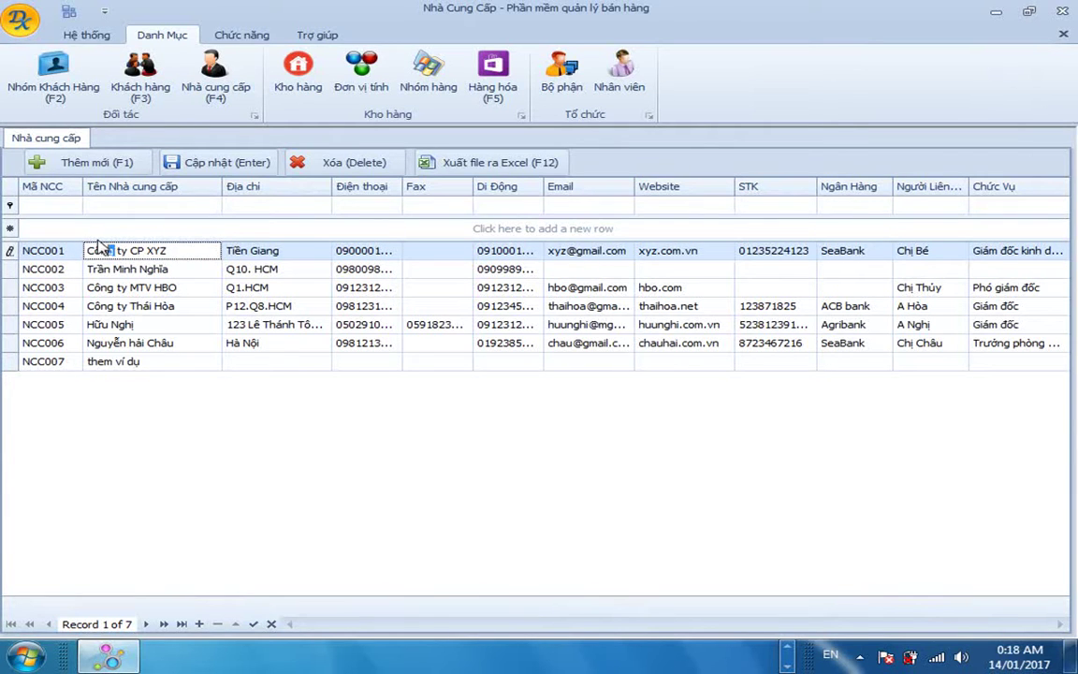
left_click(70, 228)
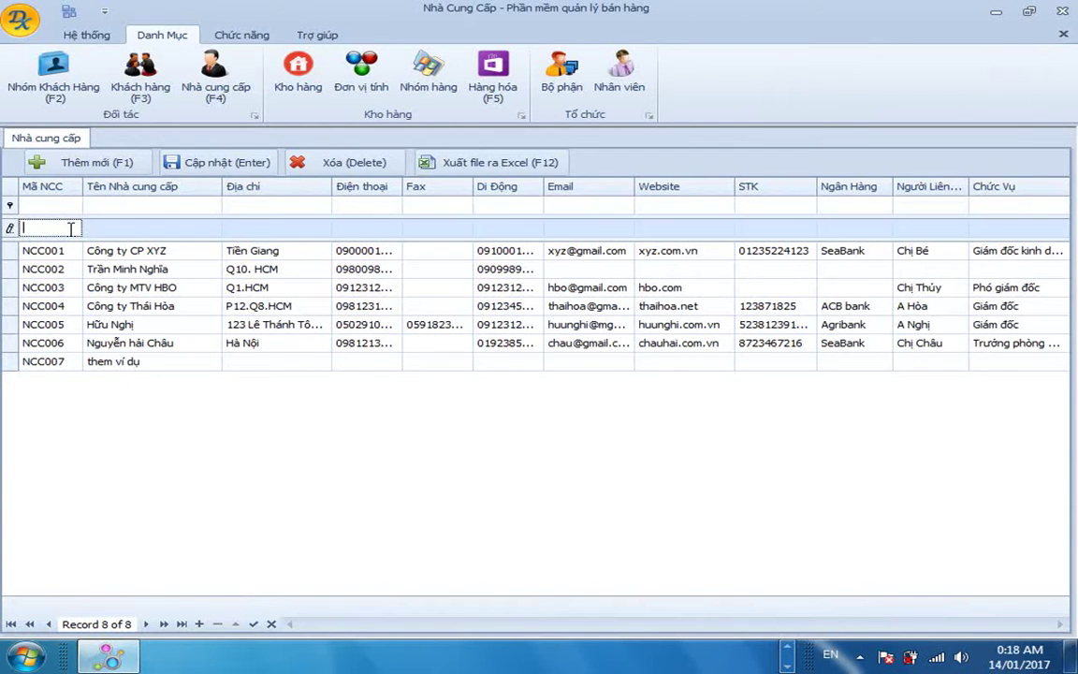
type("NCC0008")
key("Tab")
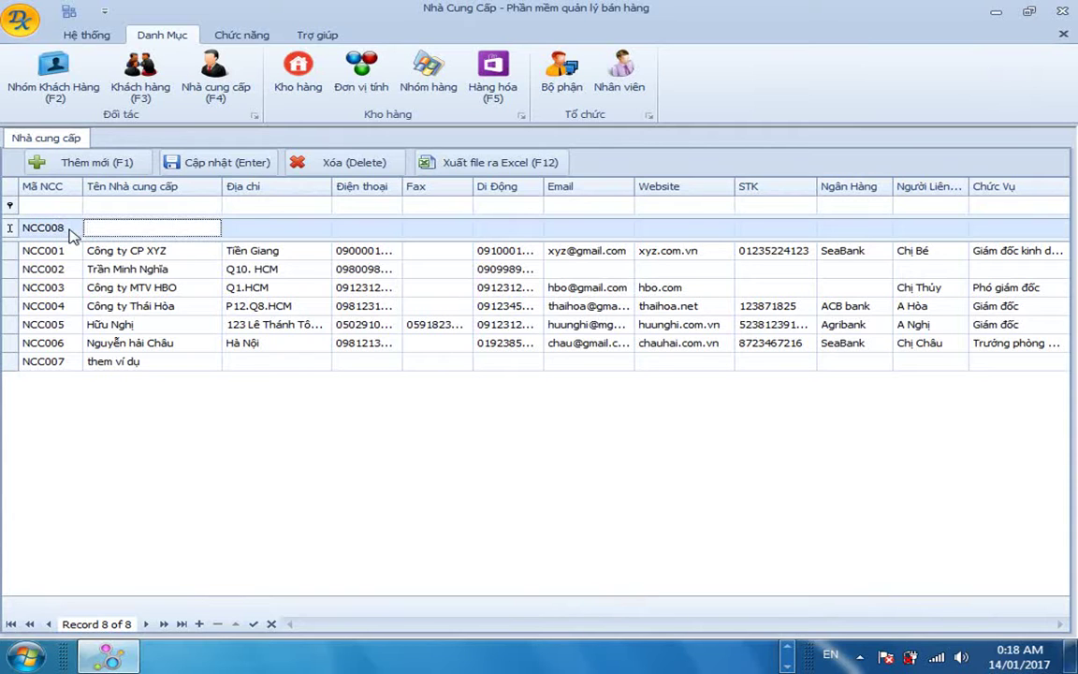
type("Dịch Vụ Tin Ho")
type("c S")
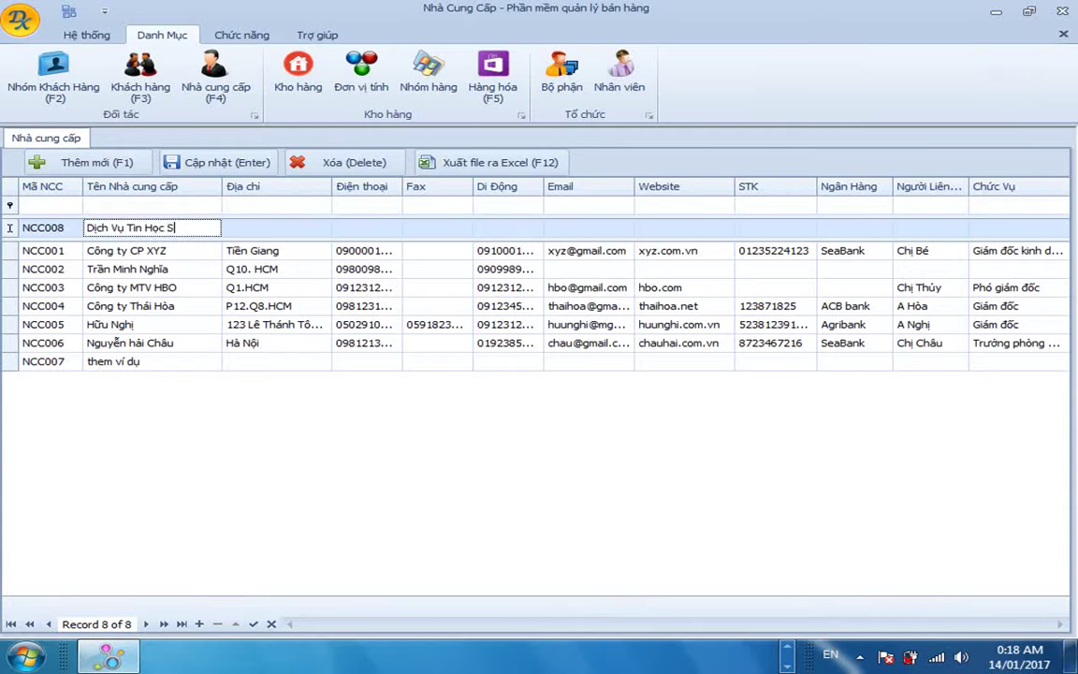
type("akin")
Fill in the new supplier's address, phone, fax, e-mail and website.
key("Tab")
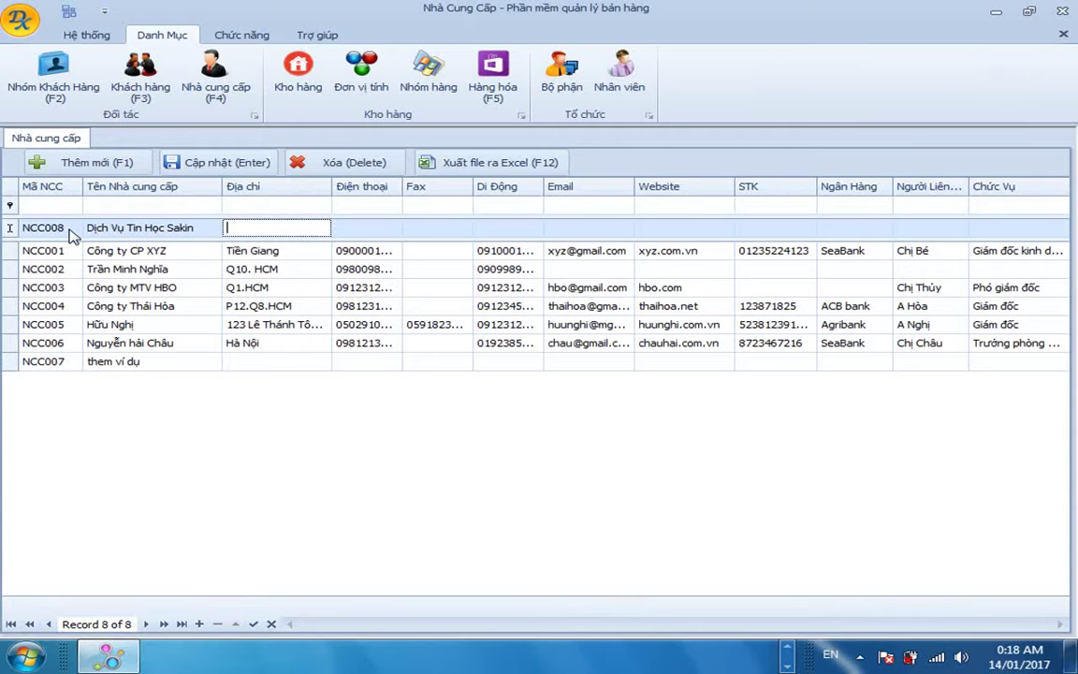
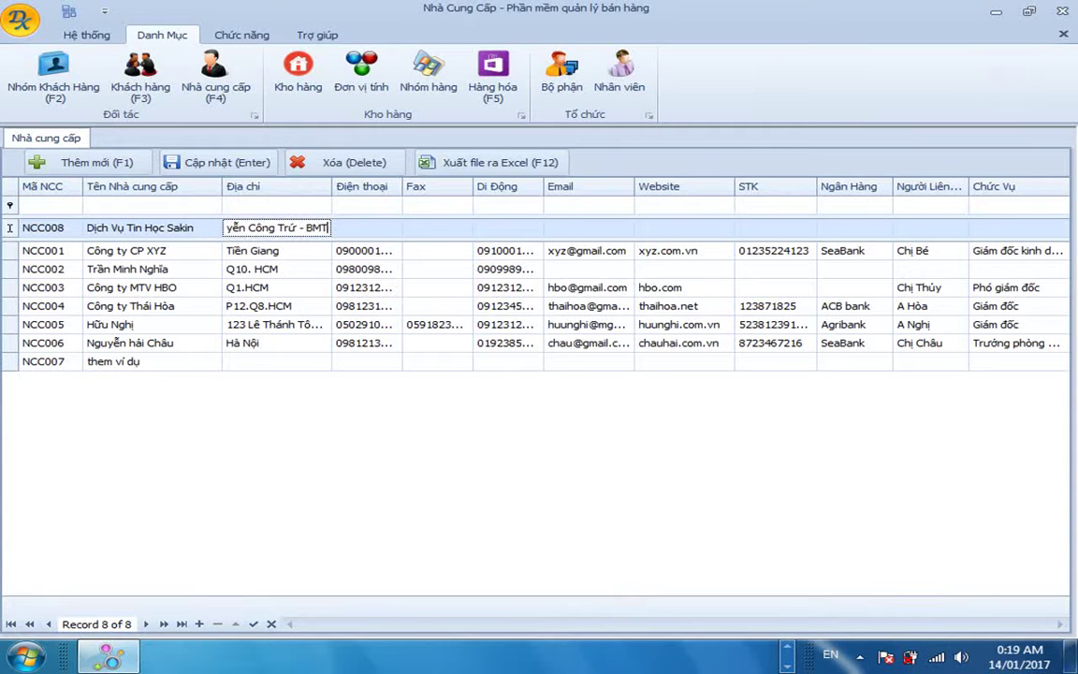
key("Tab")
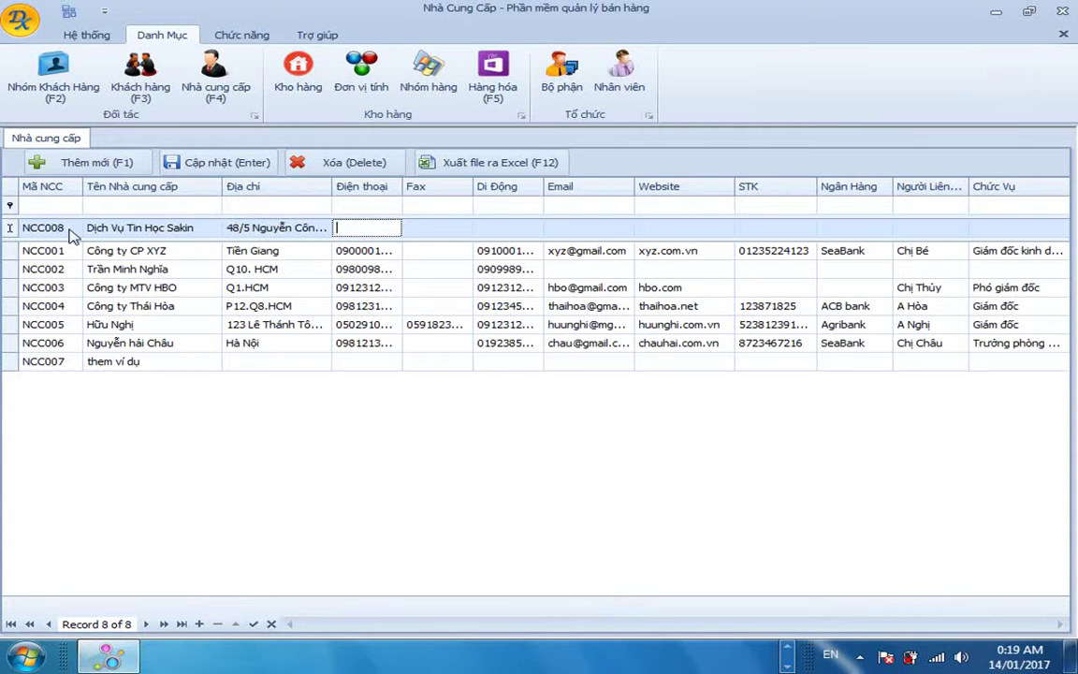
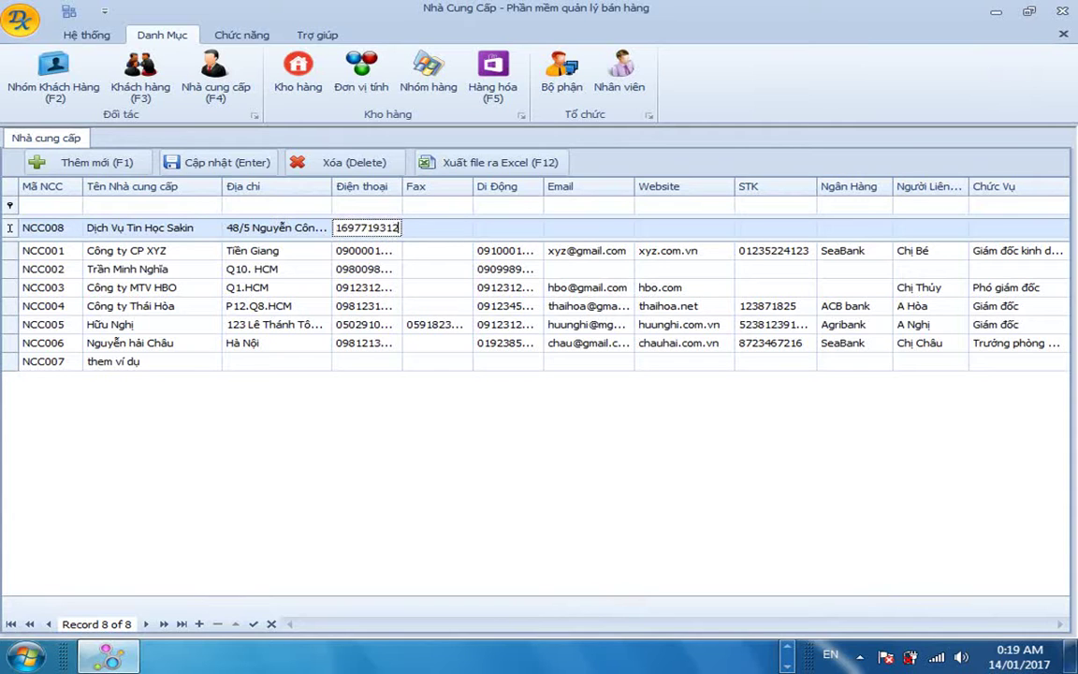
key("Tab")
key("Tab")
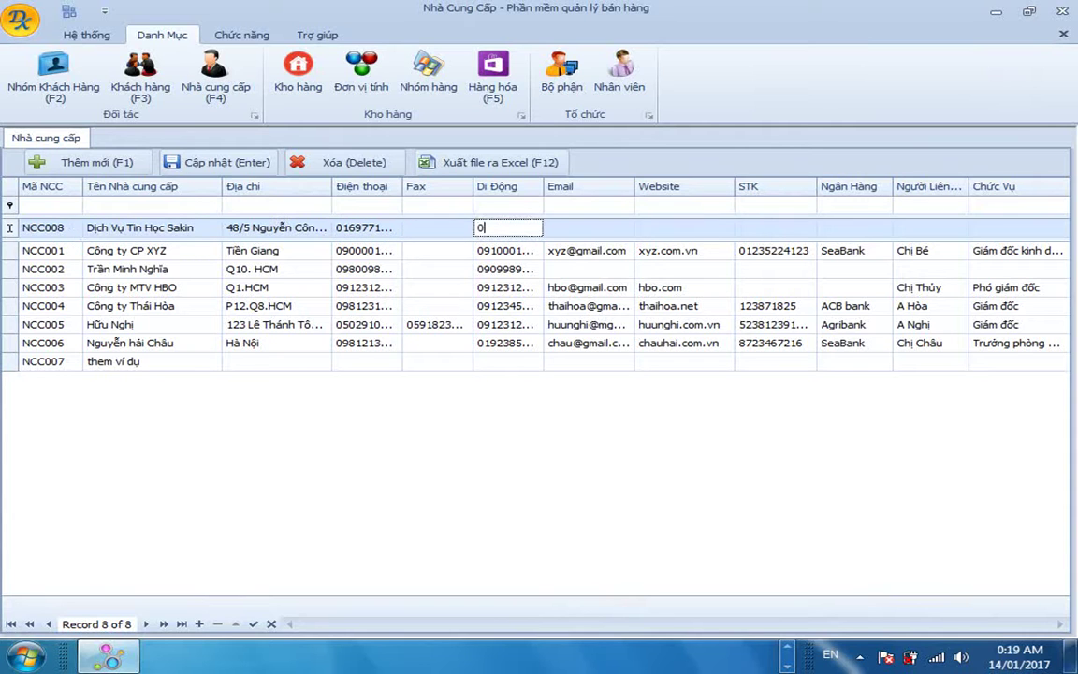
key("Tab")
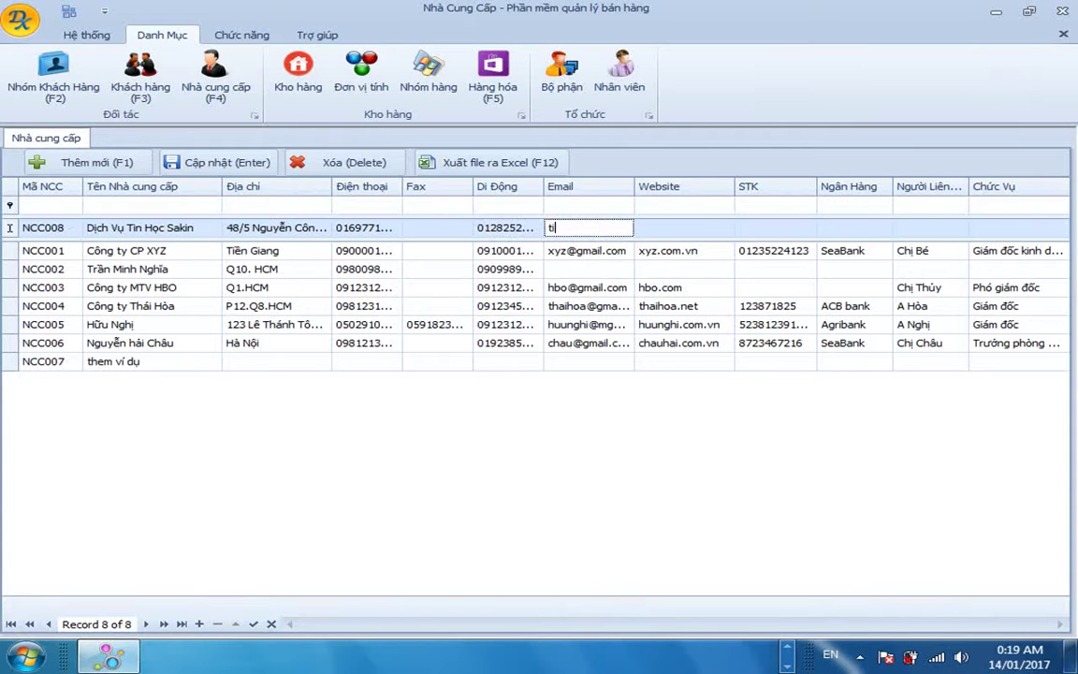
key("Tab")
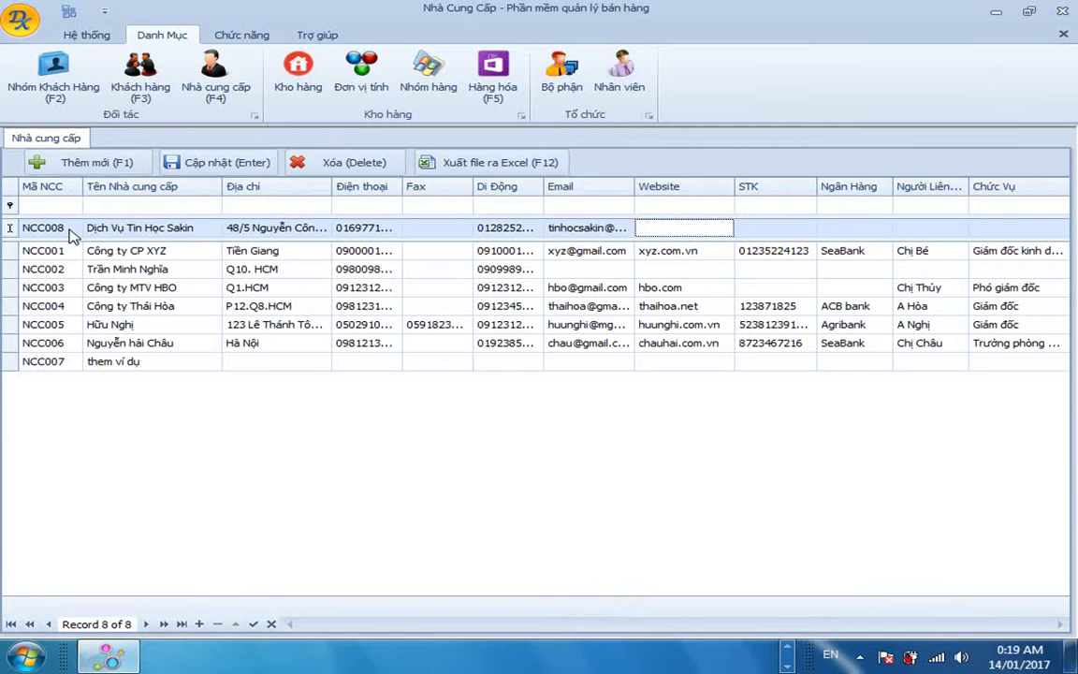
type("amasakin.blog")
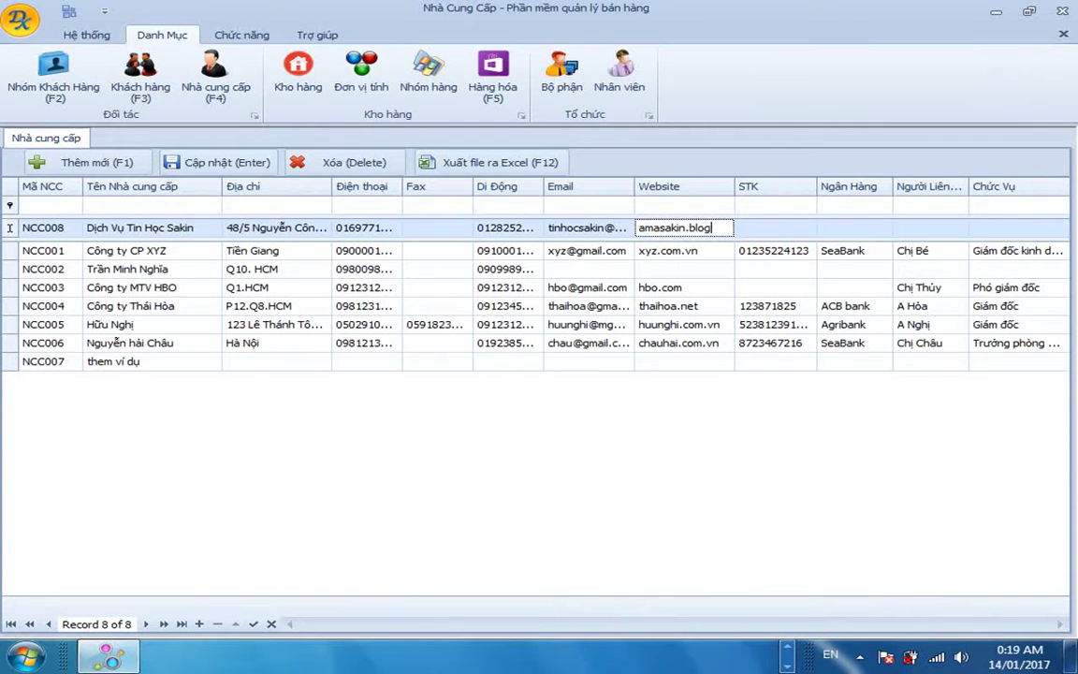
type("spot.com")
Enter the supplier's bank account number and bank Agribank.
key("Tab")
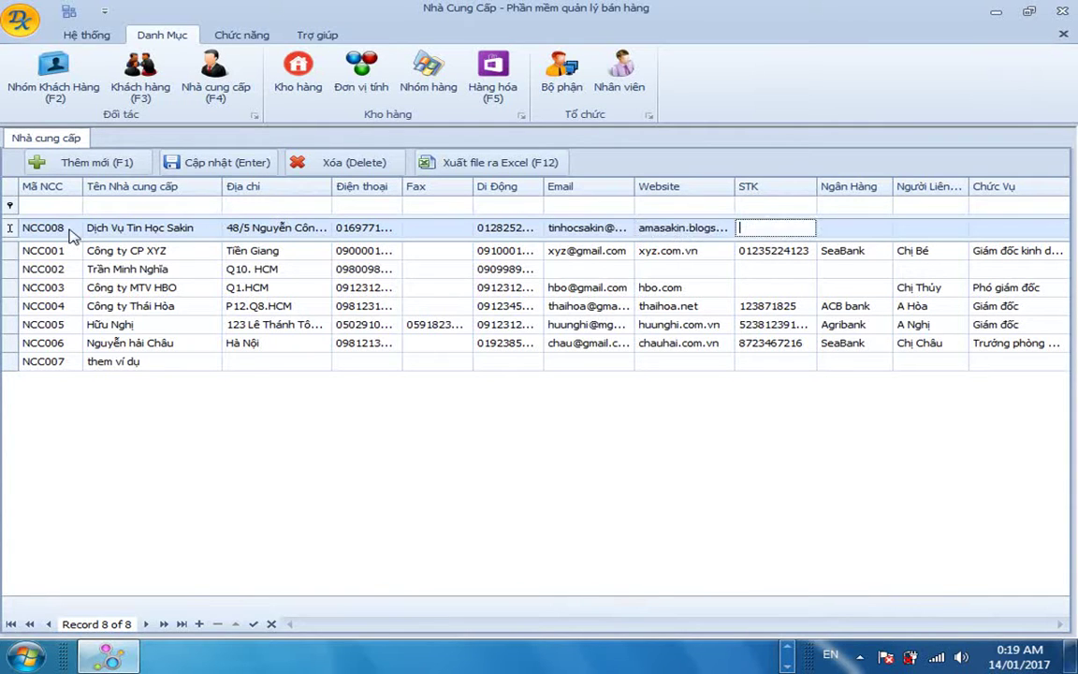
type("54")
key("BackSpace")
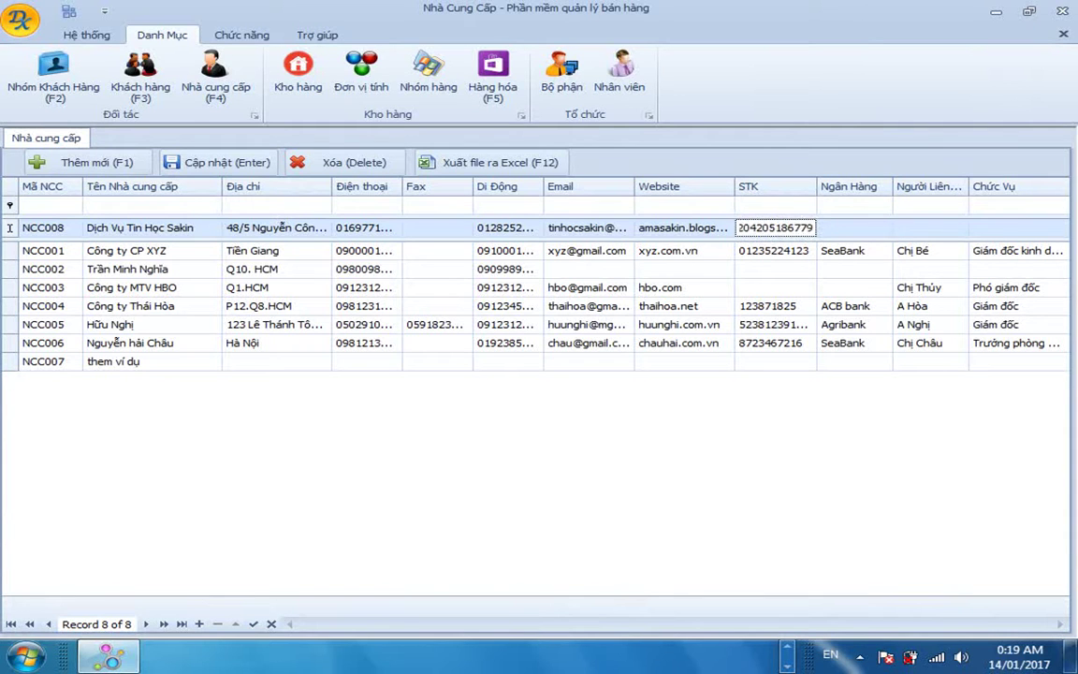
key("Tab")
type("Agrib")
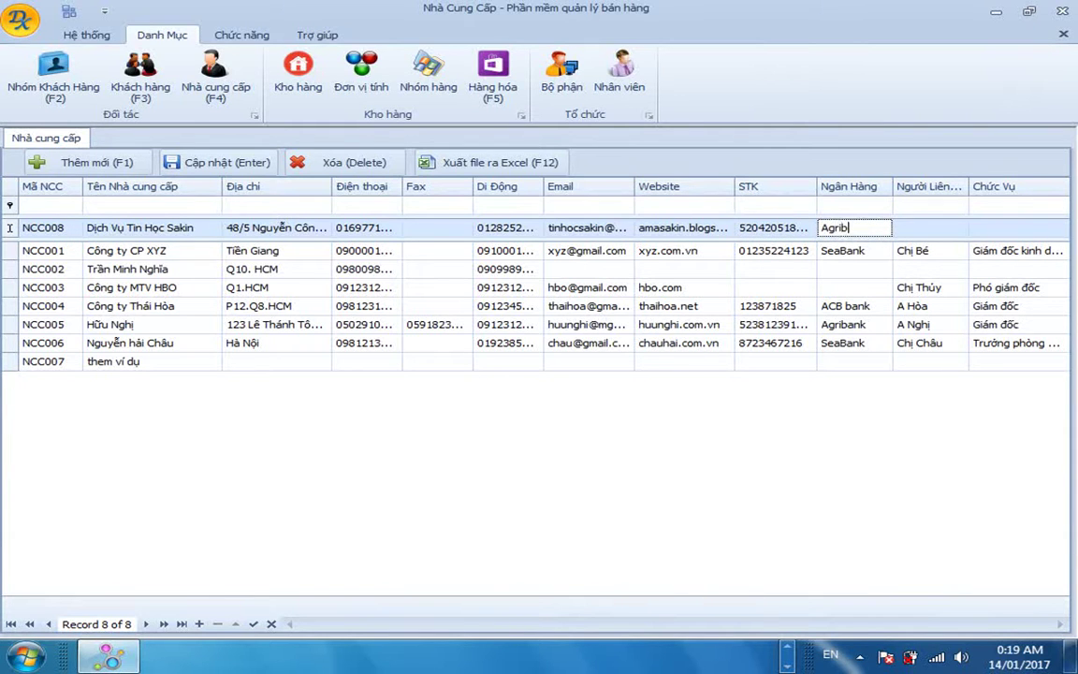
type("ank")
key("Tab")
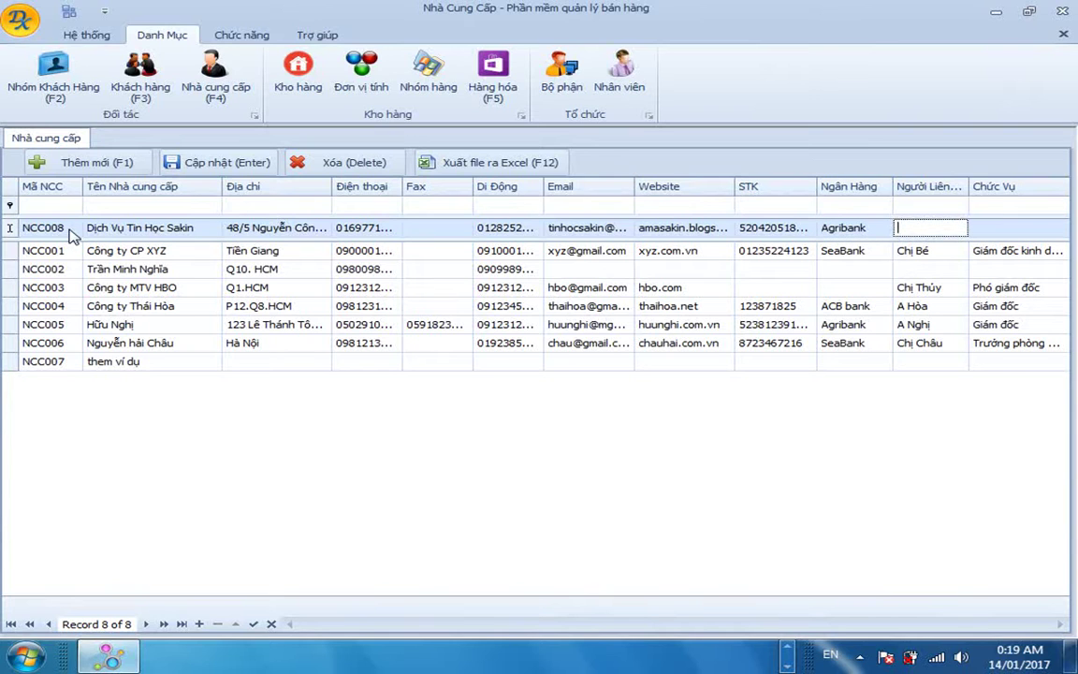
Add a contact person with position Nhân viên and save the NCC008 row.
type("A Kin")
key("Tab")
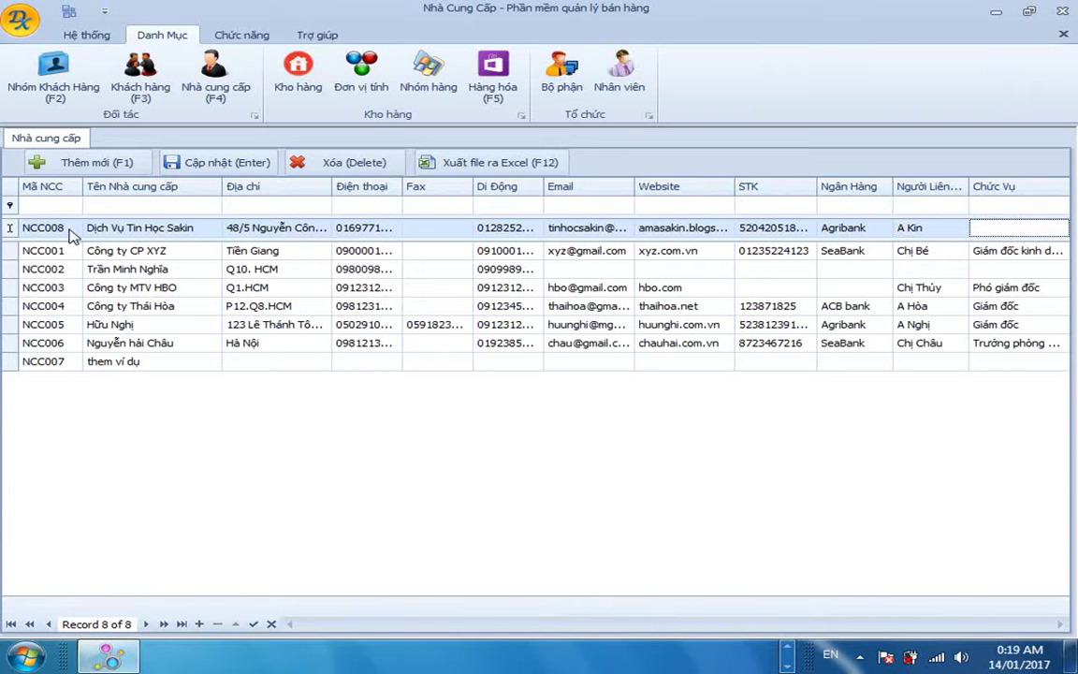
type("Chi")
key("BackSpace")
key("BackSpace")
key("BackSpace")
key("BackSpace")
key("BackSpace")
type("Nhân viên")
key("Return")
left_click(74, 381)
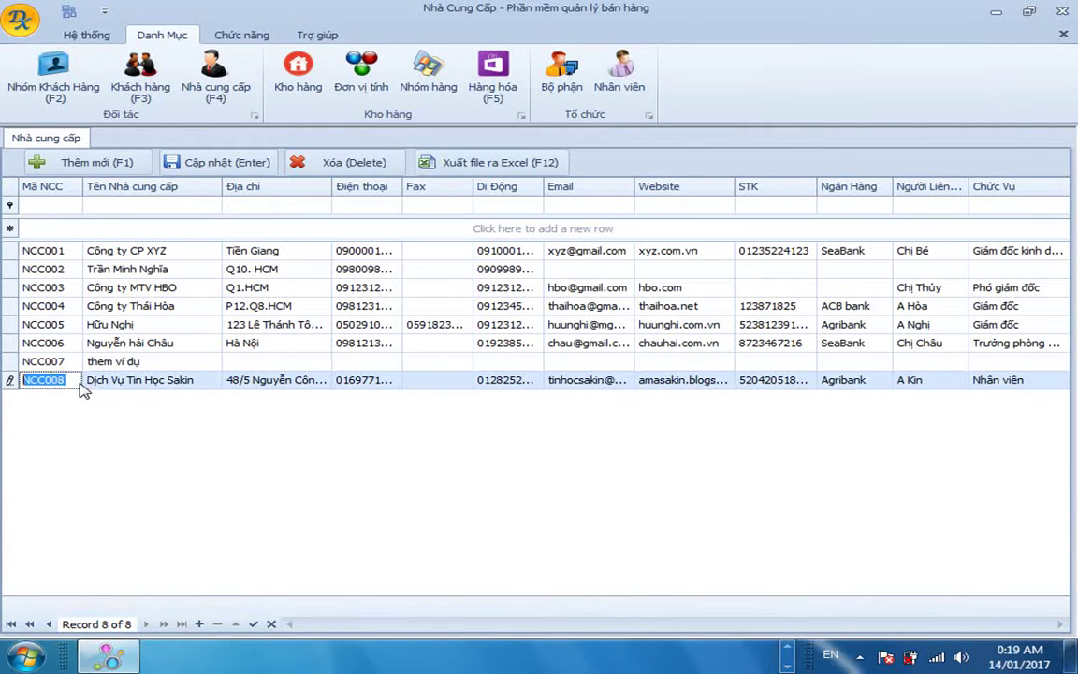
Rename supplier NCC007 to Công ty ACB with address Đồng Nai.
left_click(143, 380)
left_click(149, 361)
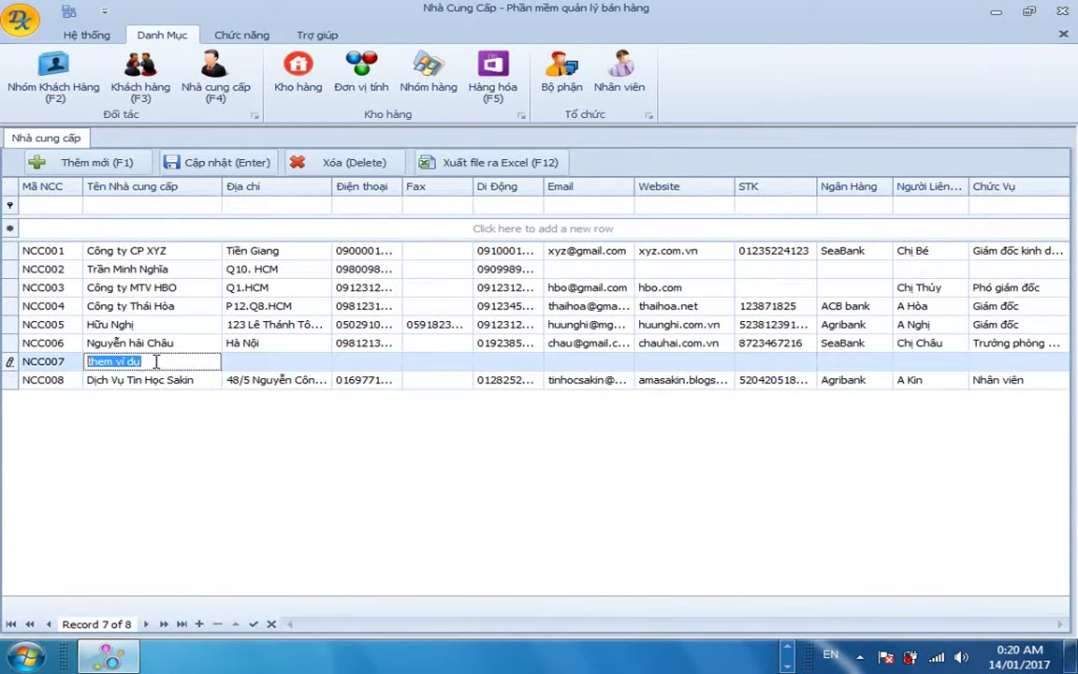
key("BackSpace")
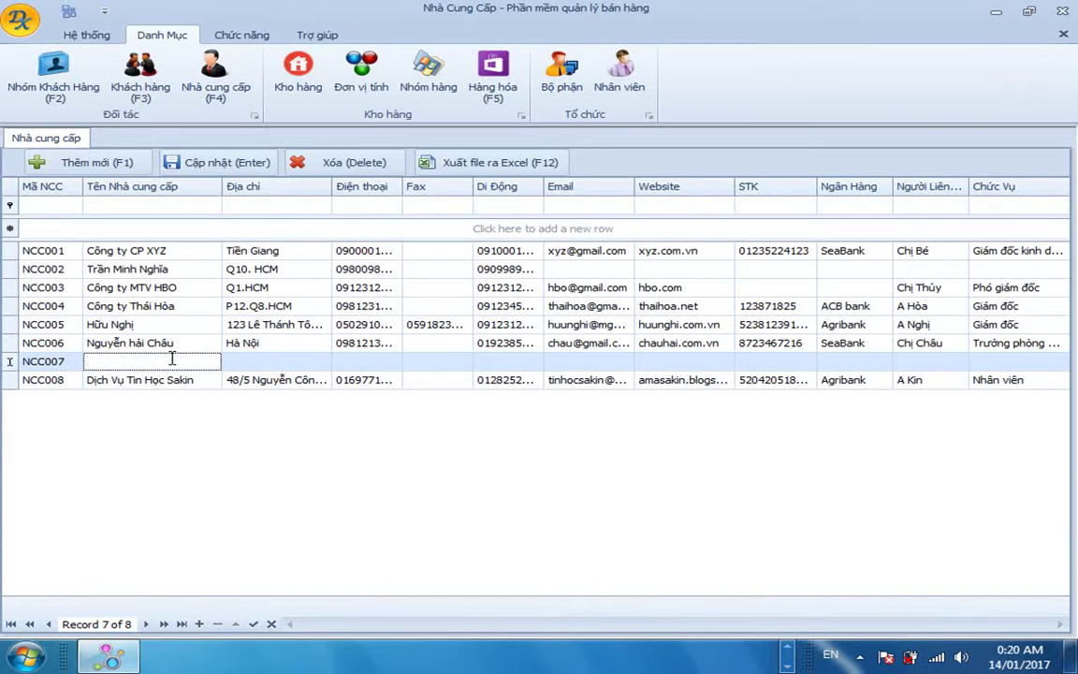
type("Công ty ACB")
key("Tab")
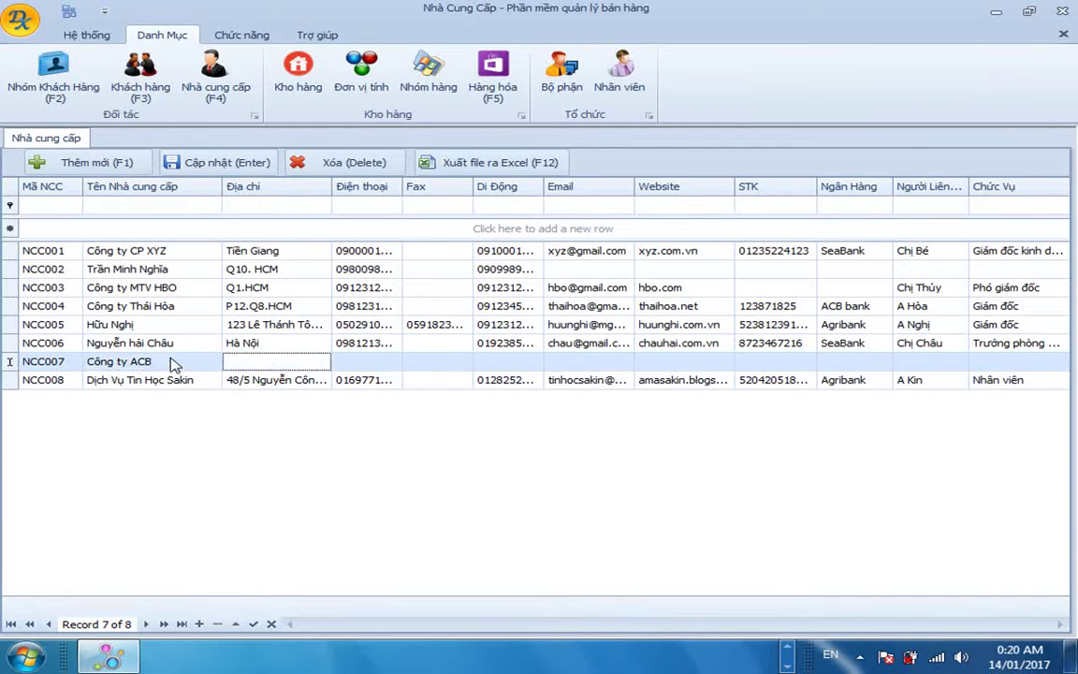
type("HĐông Nai")
key("Tab")
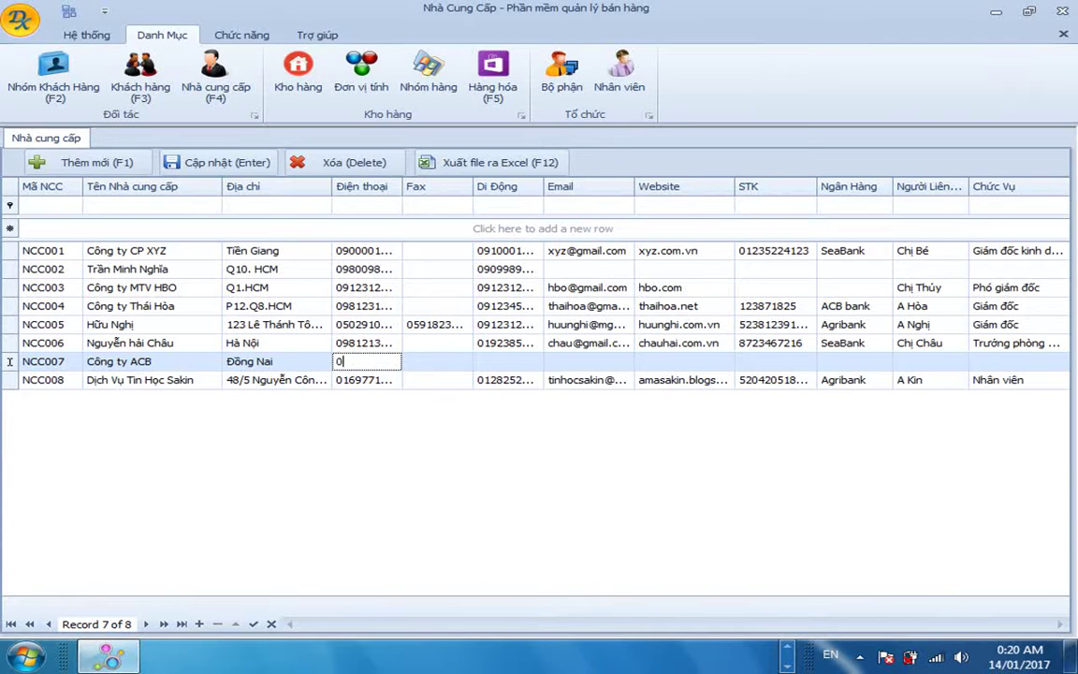
Enter NCC007's phone numbers, e-mail and website acb.com.vn, then leave the row.
key("Tab")
key("Tab")
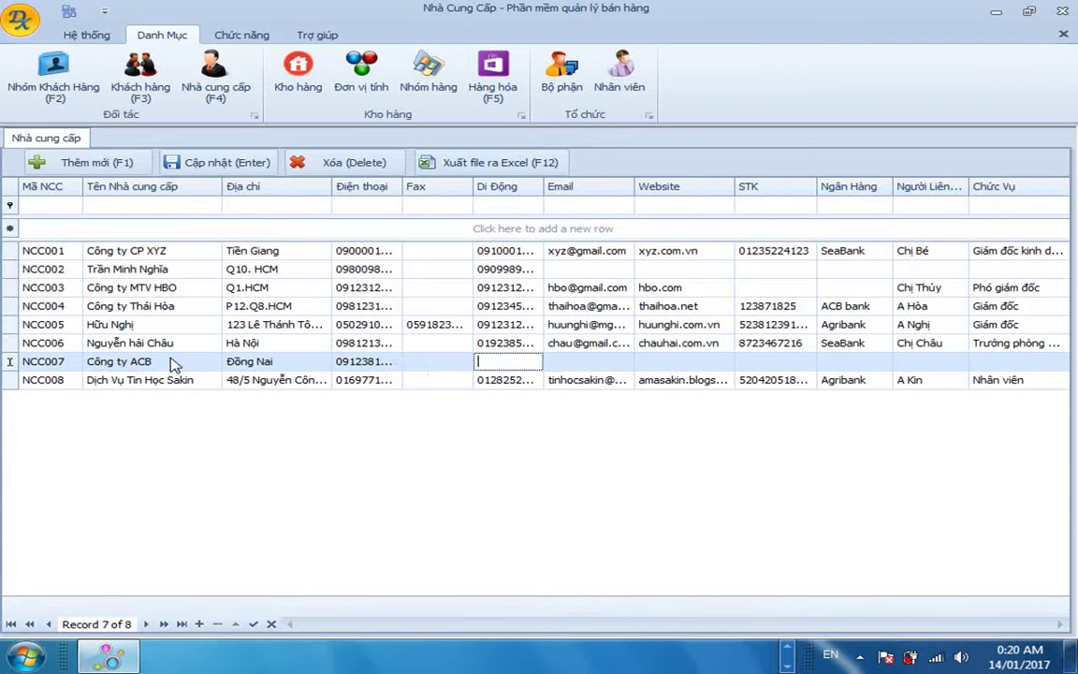
key("Tab")
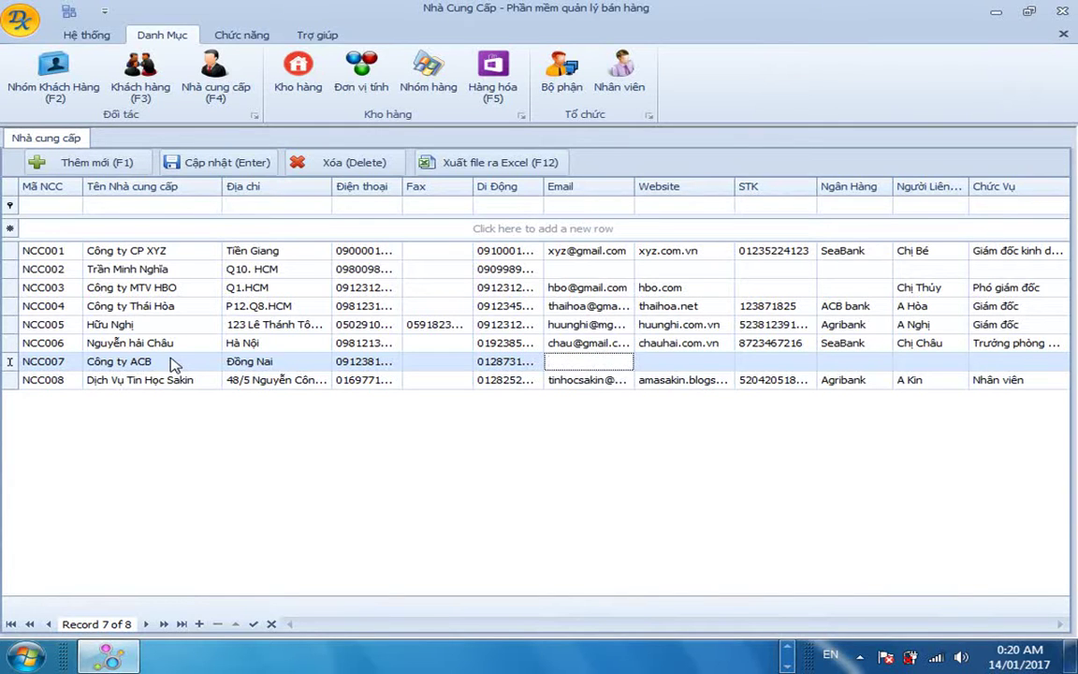
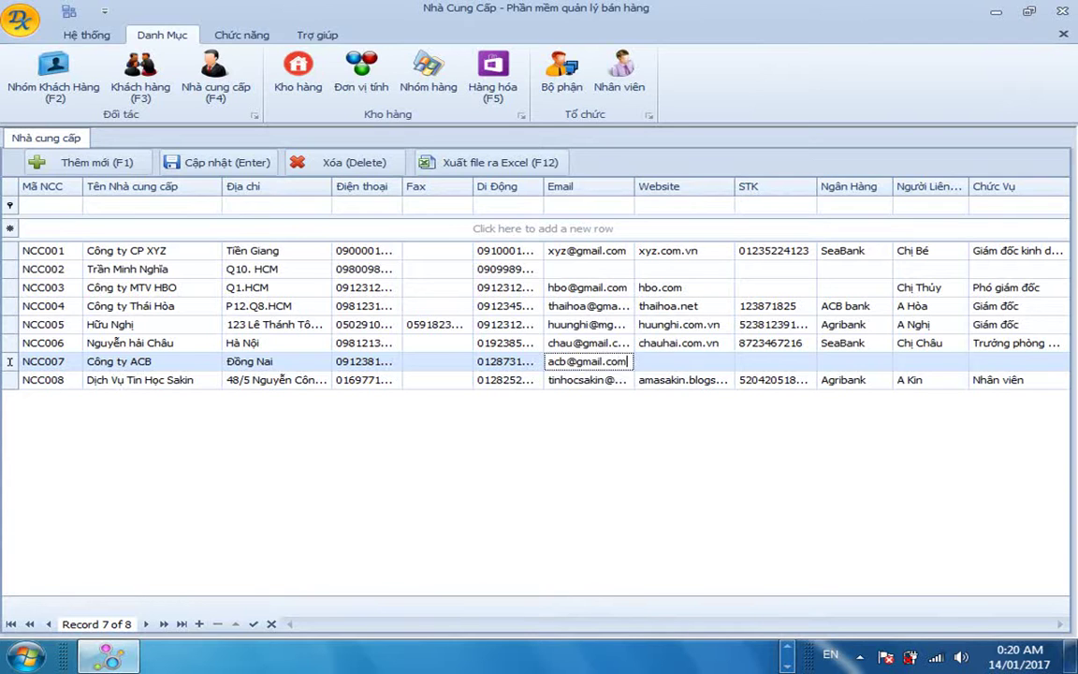
key("Tab")
type("a")
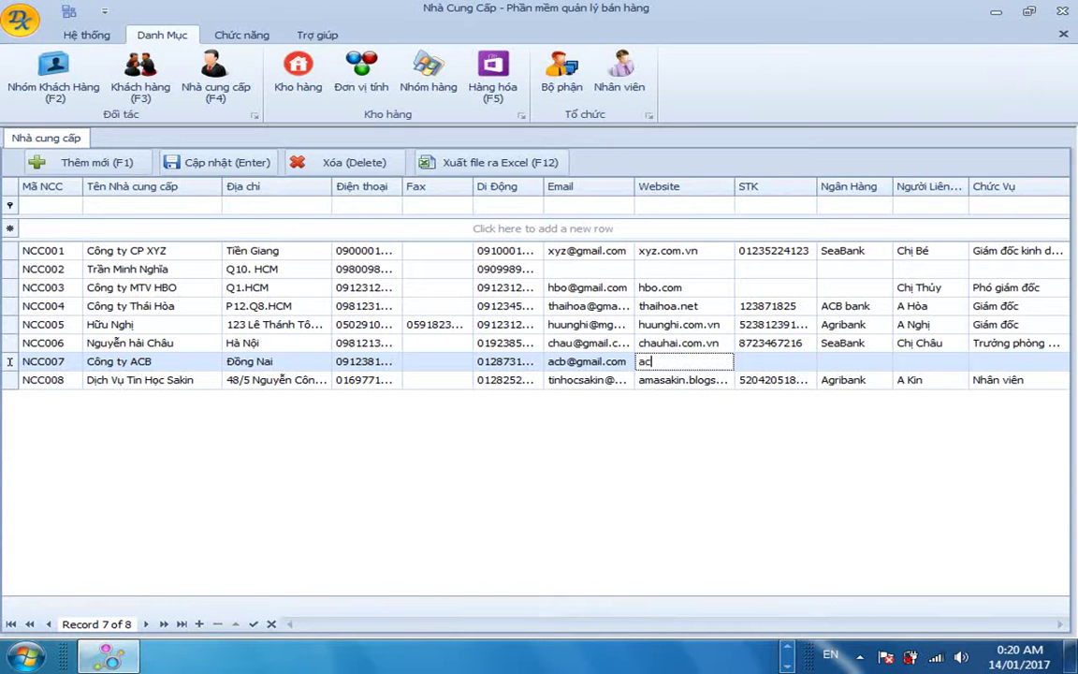
type("cb.com.vn")
key("Tab")
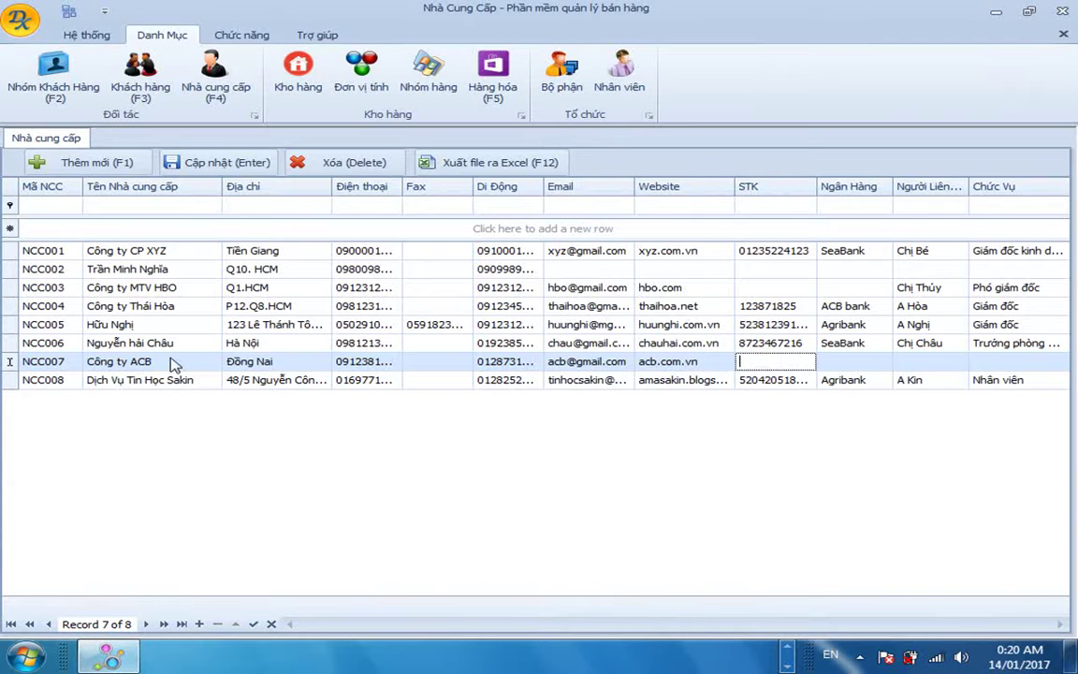
key("Tab")
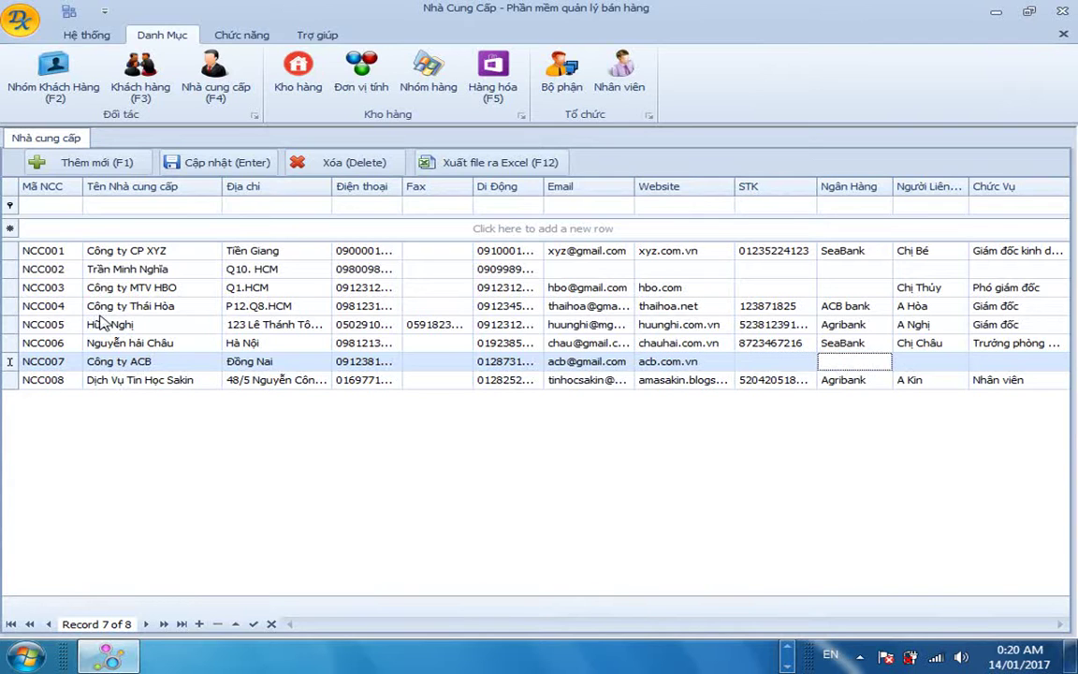
left_click(103, 324)
left_click(122, 268)
left_click(137, 250)
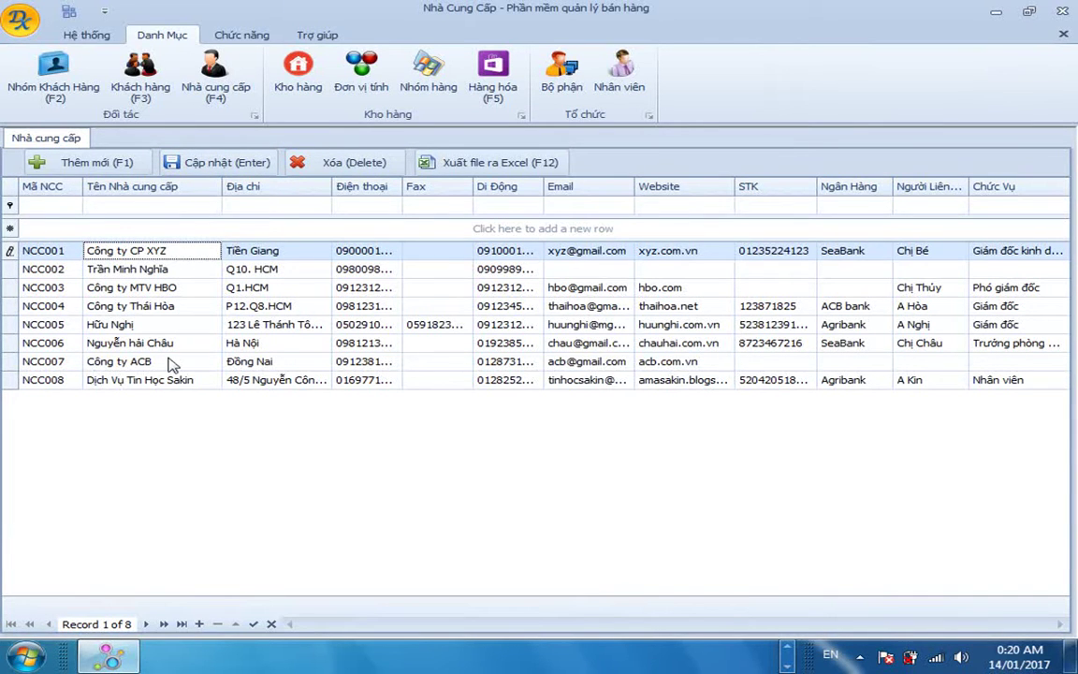
Delete row NCC008 Dịch Vụ Tin Học Sakin and confirm the removal.
left_click(103, 362)
left_click(48, 380)
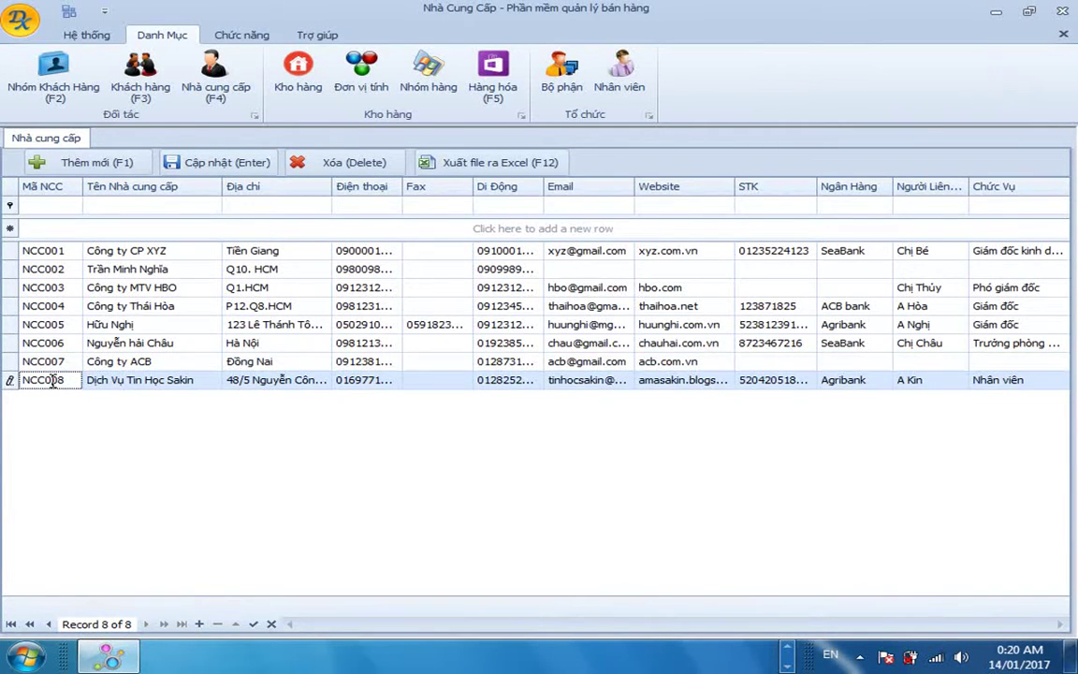
left_click(41, 363)
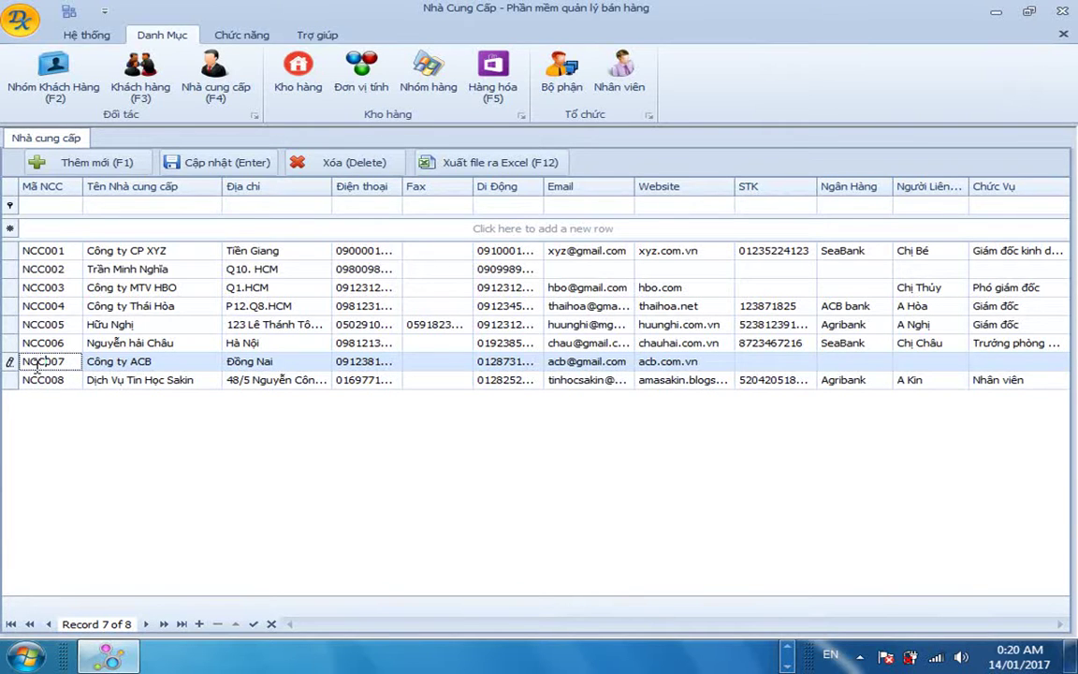
left_click(43, 380)
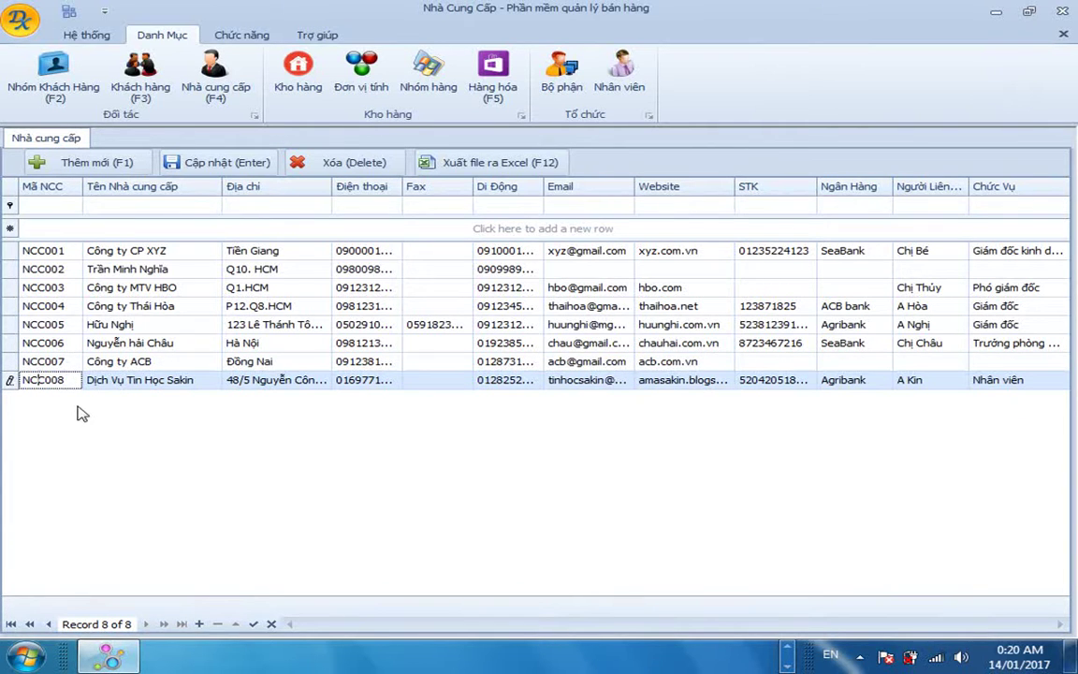
key("Delete")
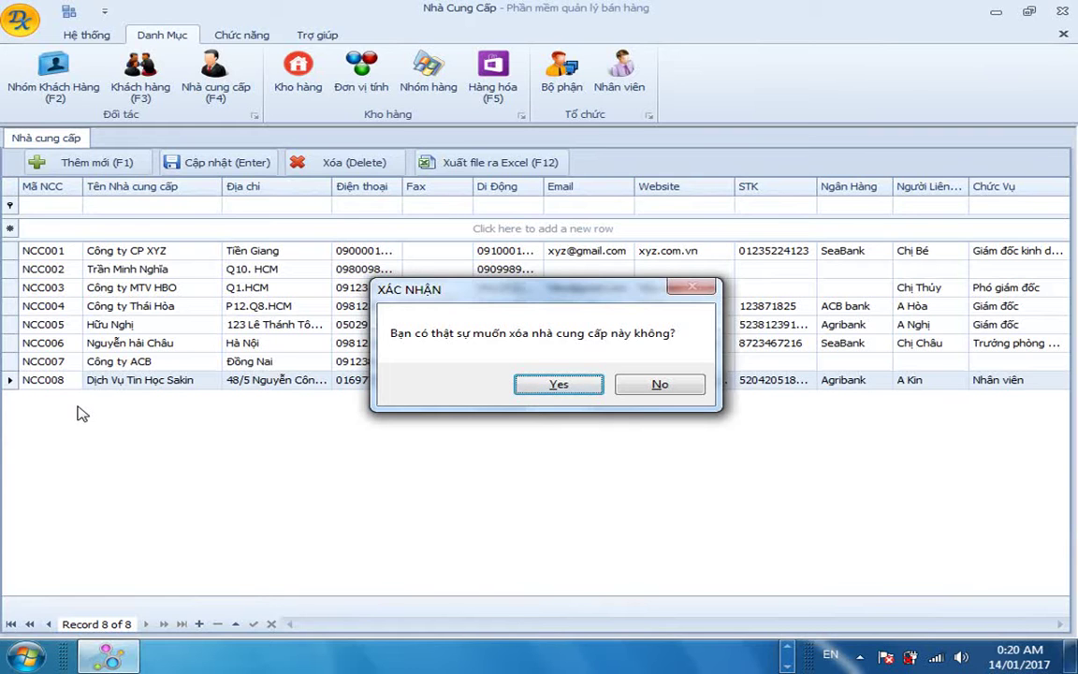
key("Return")
key("Return")
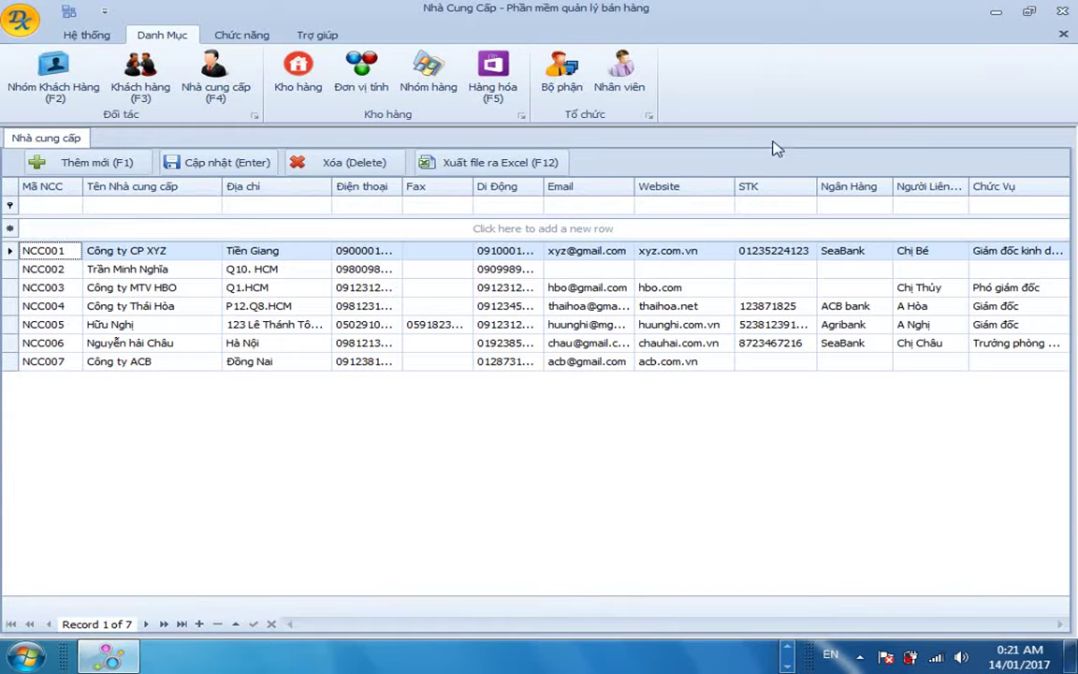
Export the seven suppliers to dsnhacungcap.xls, inspect a few cells in Excel, and close it.
left_click(487, 166)
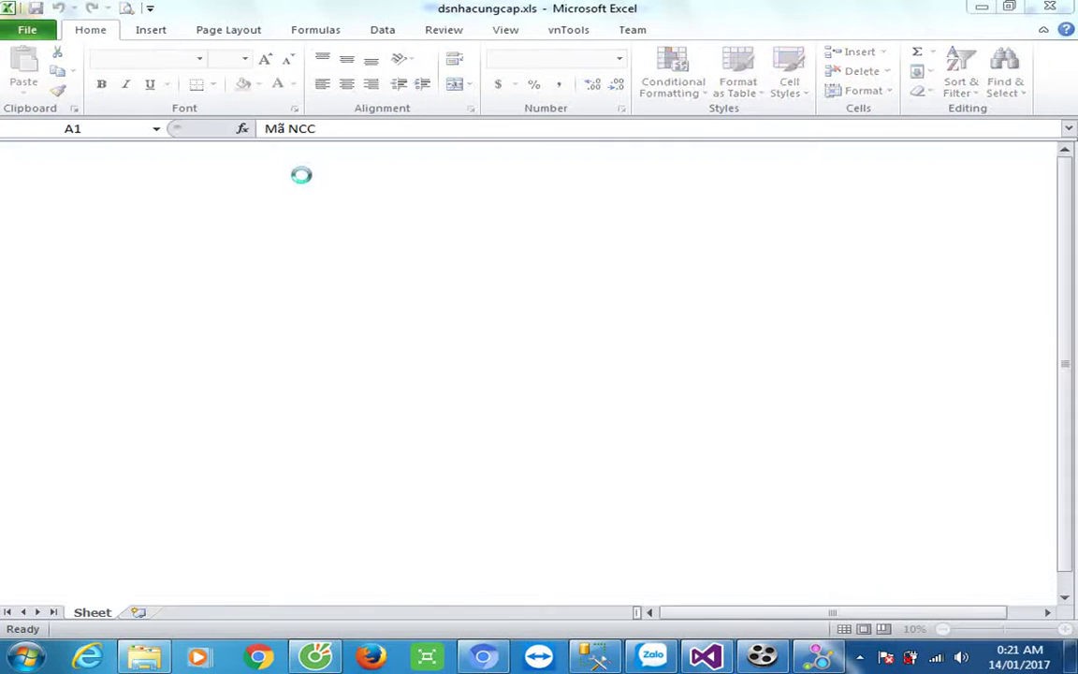
left_click(248, 236)
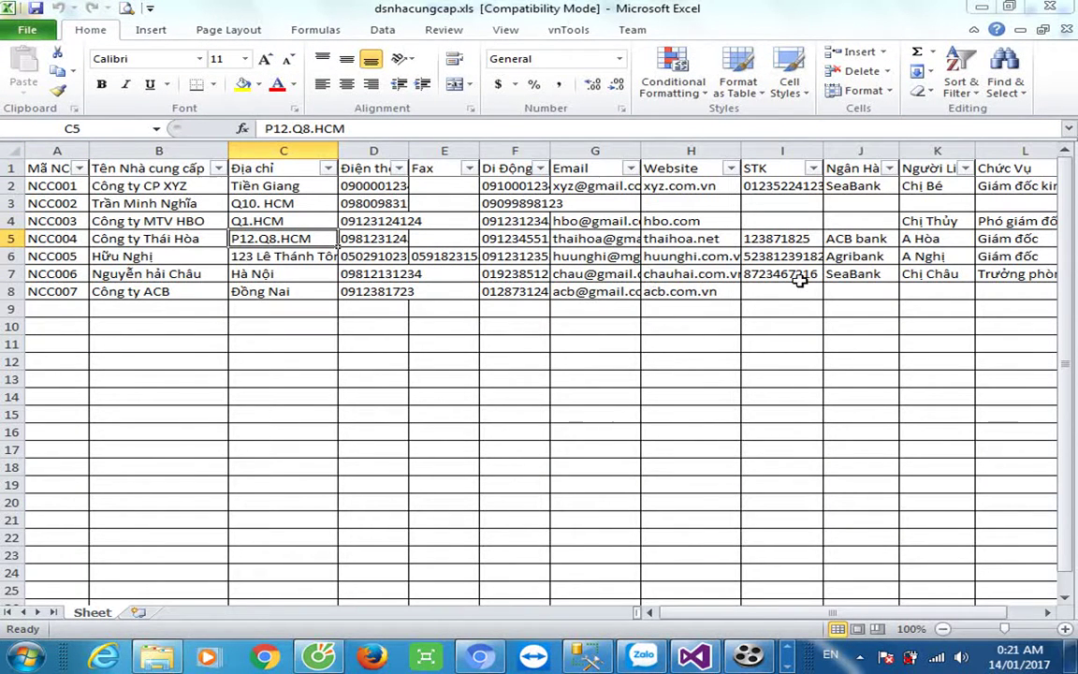
left_click_drag(936, 274, 791, 241)
left_click_drag(595, 220, 109, 188)
left_click(255, 274)
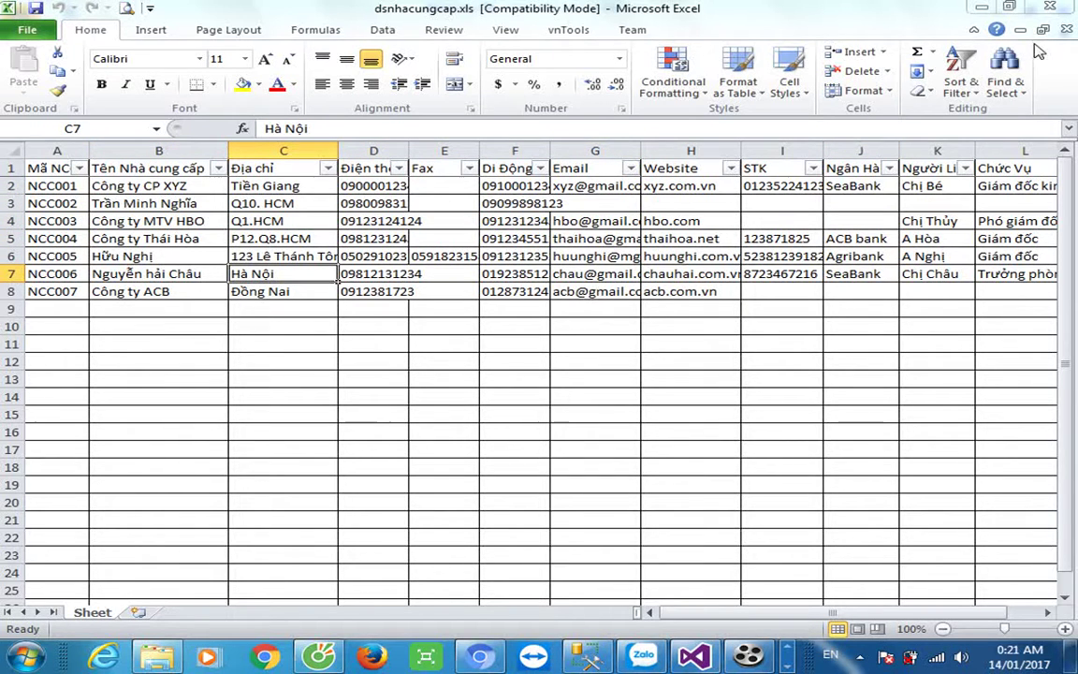
left_click(1054, 9)
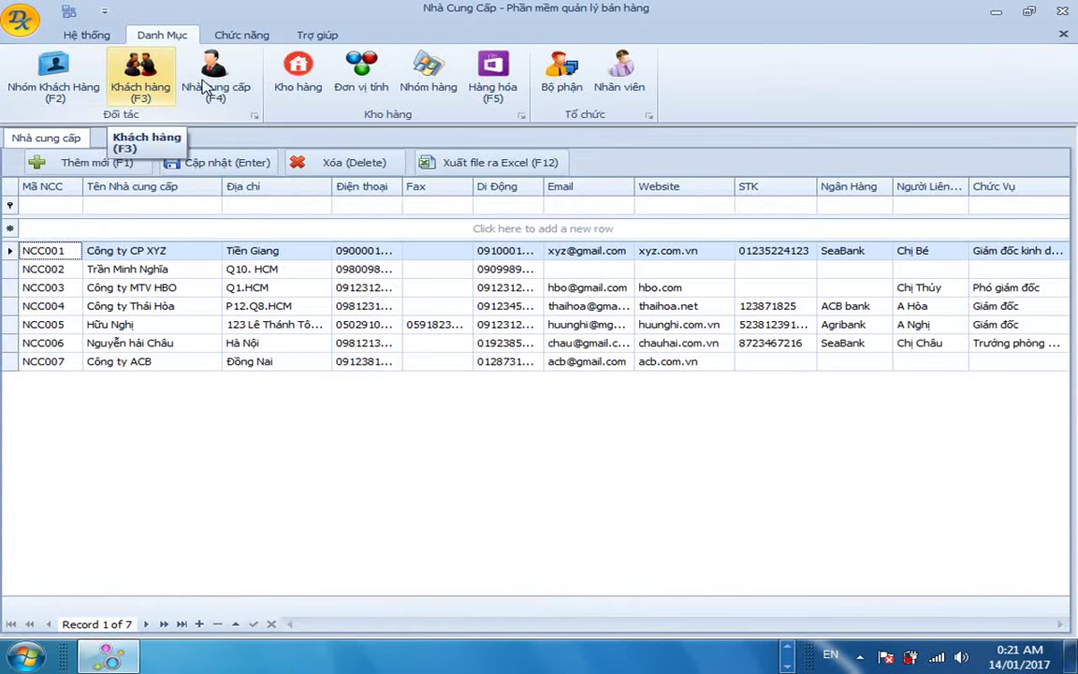
Show the Chức năng ribbon commands for purchasing, sales, debts and reports.
left_click(232, 37)
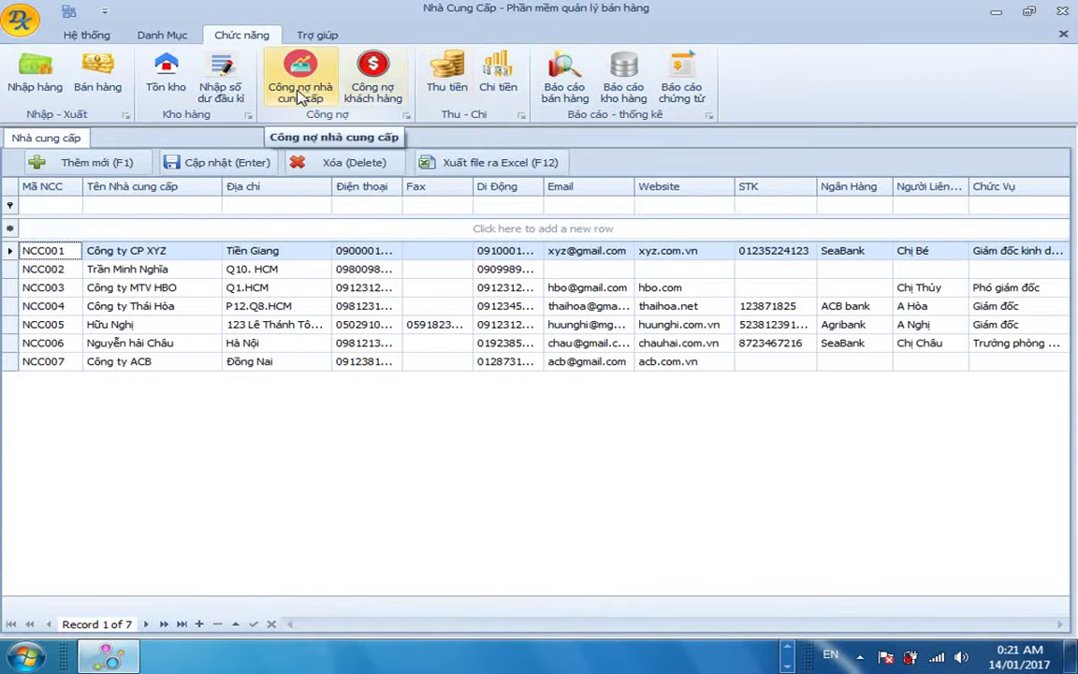
left_click(161, 35)
left_click(242, 36)
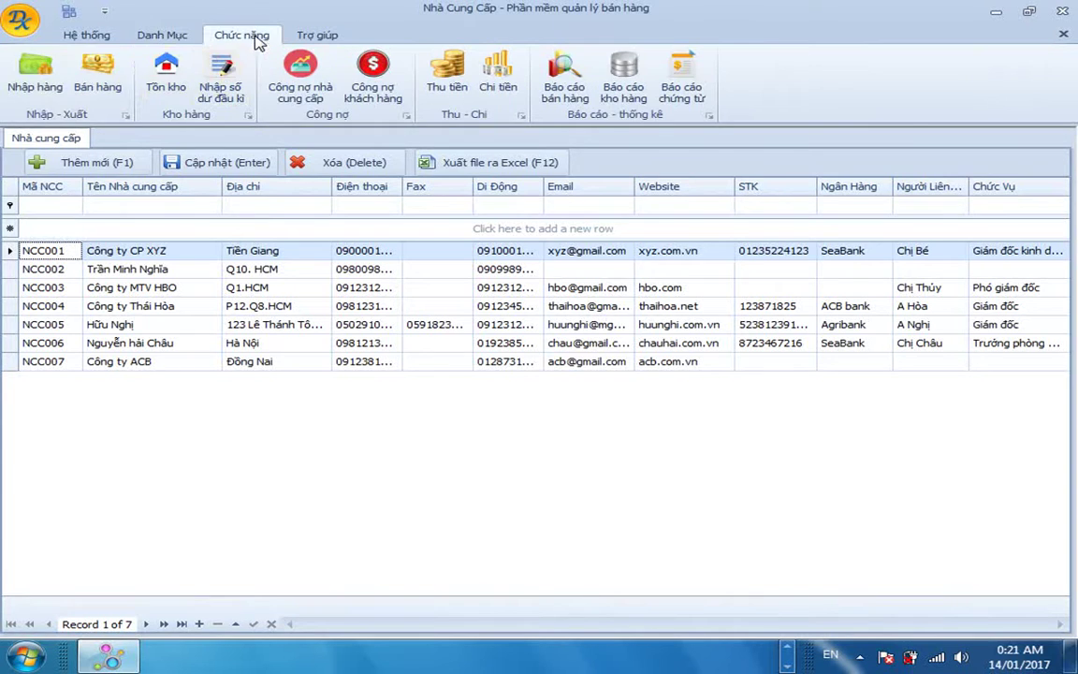